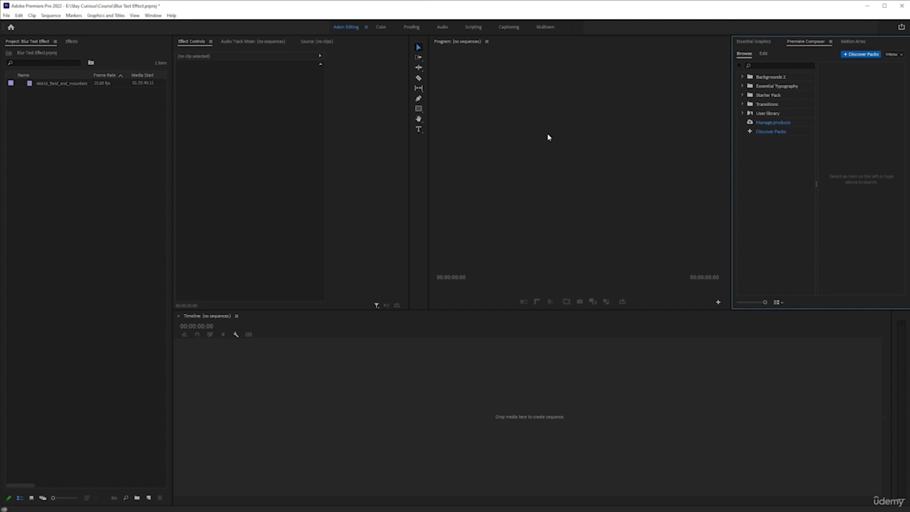
Step: Browse the Text presets in the Essential Typography pack of Premiere Composer at full-window size
{"action": "left_click", "coordinate": [742, 87]}
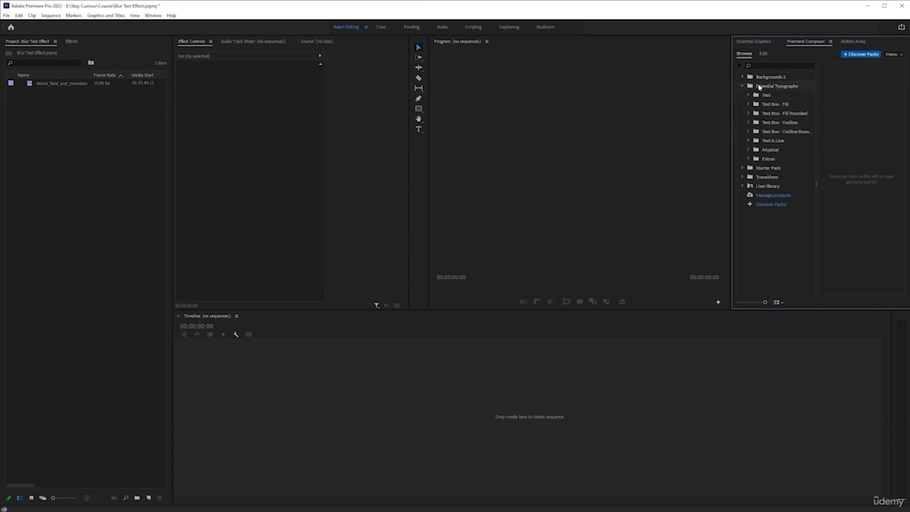
{"action": "left_click", "coordinate": [759, 87]}
{"action": "key", "text": "grave"}
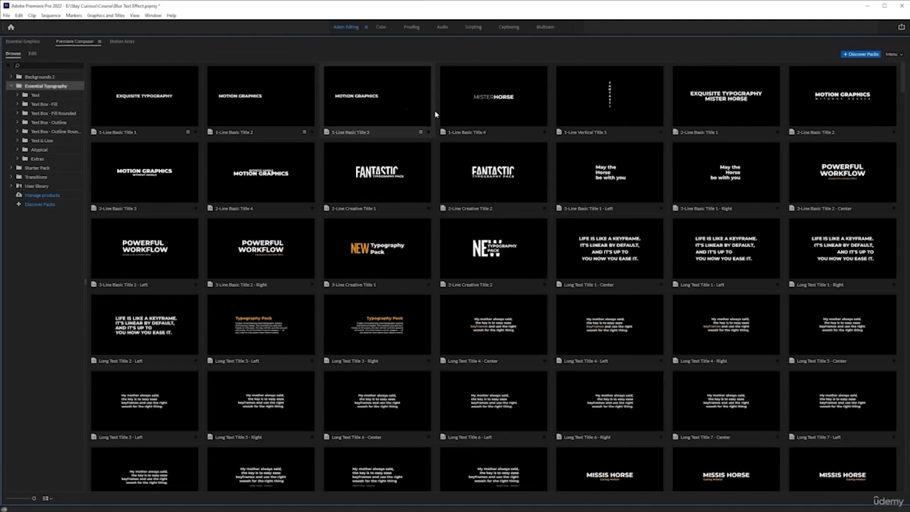
{"action": "left_click", "coordinate": [54, 96]}
{"action": "scroll", "coordinate": [516, 327], "scroll_direction": "down", "scroll_amount": 5}
{"action": "scroll", "coordinate": [515, 332], "scroll_direction": "up", "scroll_amount": 5}
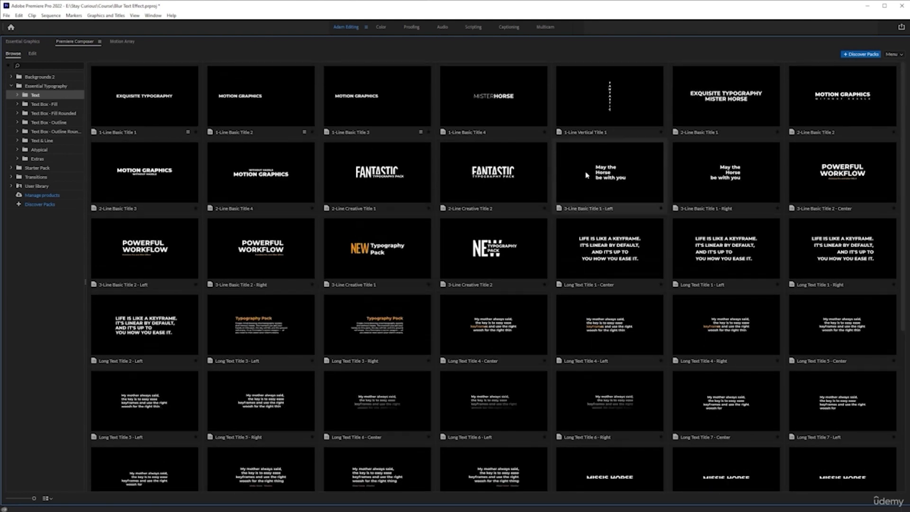
{"action": "key", "text": "grave"}
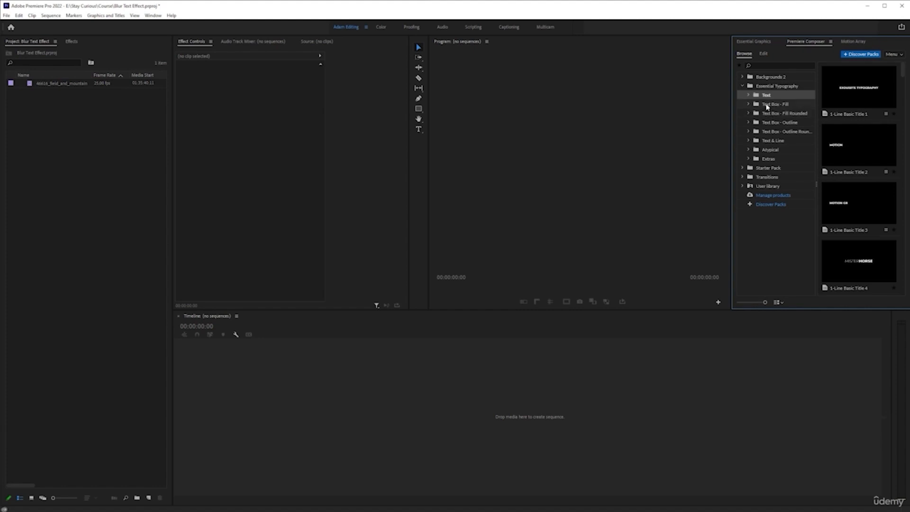
{"action": "left_click", "coordinate": [743, 86]}
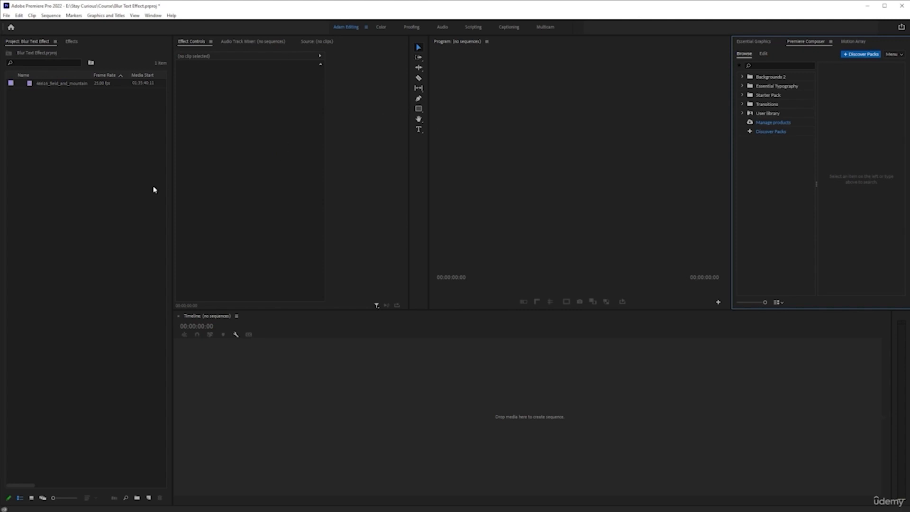
Step: Create a new sequence from the field and mountains clip
{"action": "right_click", "coordinate": [67, 82]}
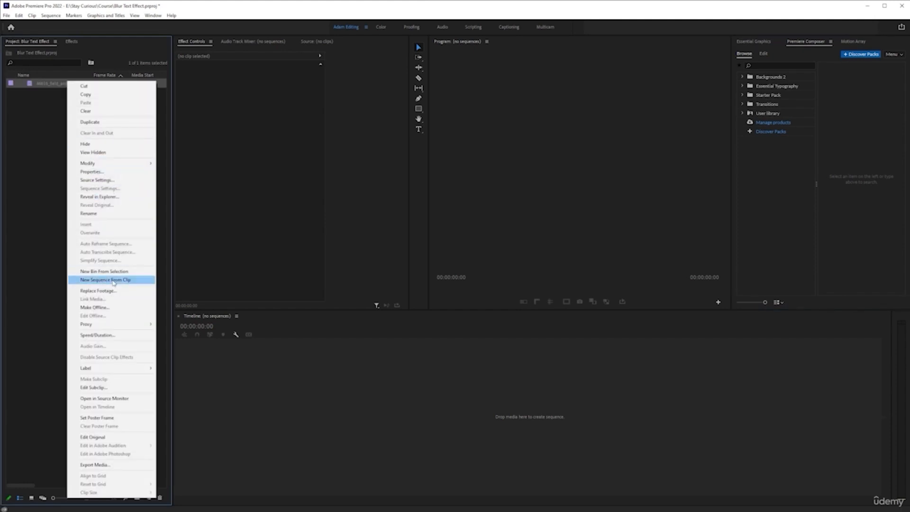
{"action": "left_click", "coordinate": [114, 281]}
Step: Add a text layer reading "Dauphinoise" near the centre of the video frame
{"action": "left_click", "coordinate": [418, 130]}
{"action": "left_click", "coordinate": [553, 162]}
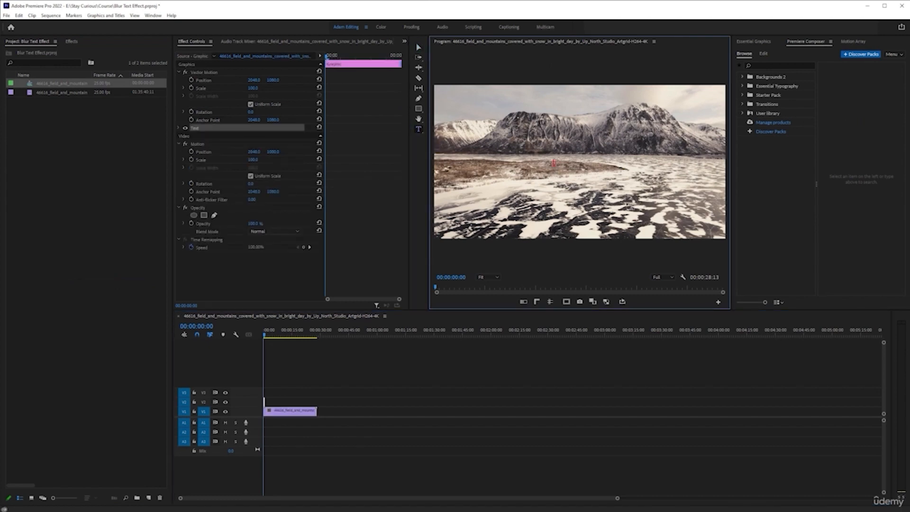
{"action": "type", "text": "Dauphinoise"}
{"action": "key", "text": "ctrl+a"}
Step: Set the fill colour of the "Dauphinoise" text to black (000000) and increase its font size to more than double
{"action": "left_click", "coordinate": [754, 41]}
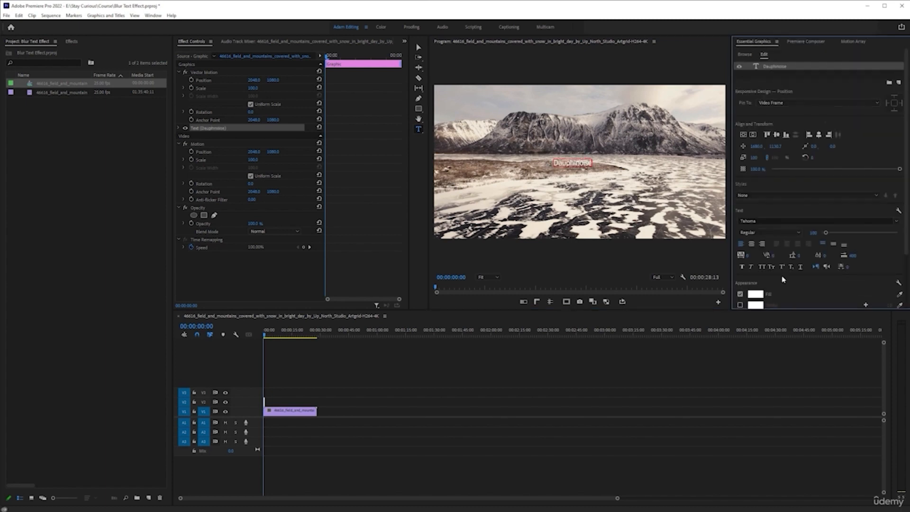
{"action": "left_click", "coordinate": [757, 295]}
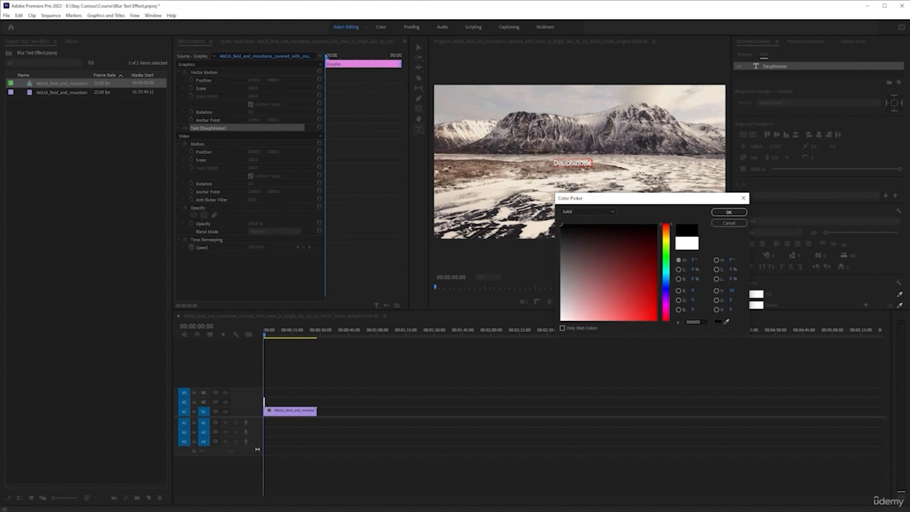
{"action": "left_click", "coordinate": [729, 212]}
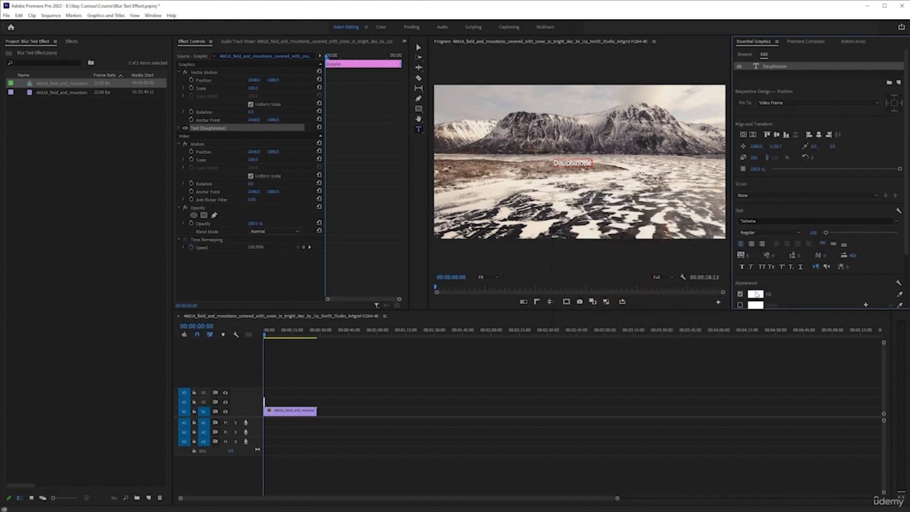
{"action": "left_click", "coordinate": [584, 177]}
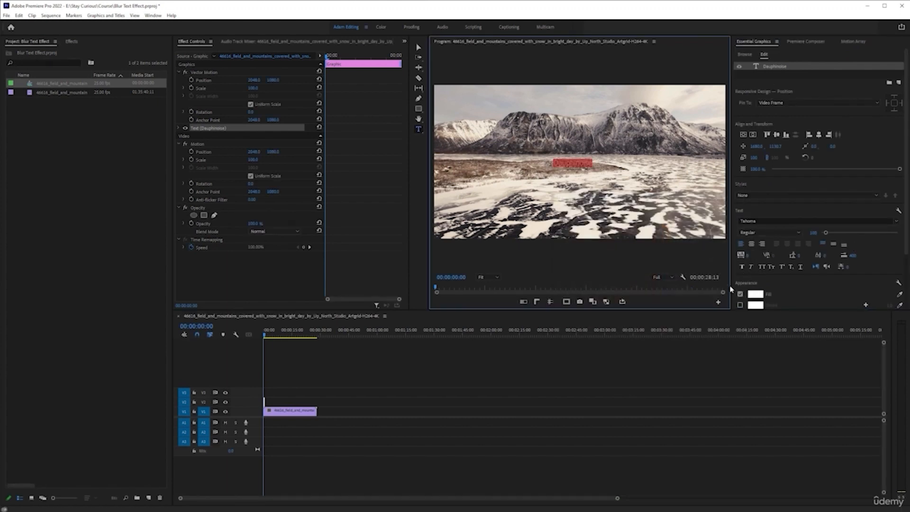
{"action": "left_click", "coordinate": [757, 295]}
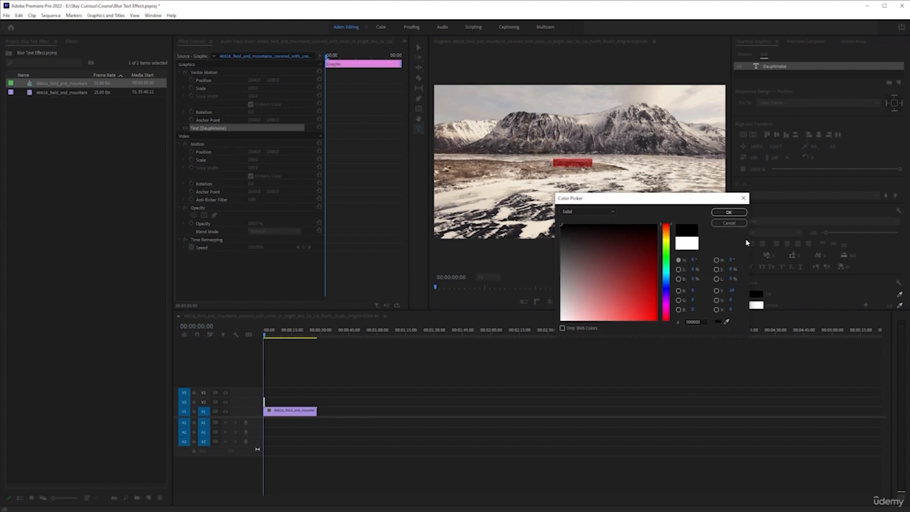
{"action": "left_click", "coordinate": [730, 212]}
{"action": "left_click_drag", "start_coordinate": [826, 233], "coordinate": [834, 233]}
{"action": "left_click", "coordinate": [623, 160]}
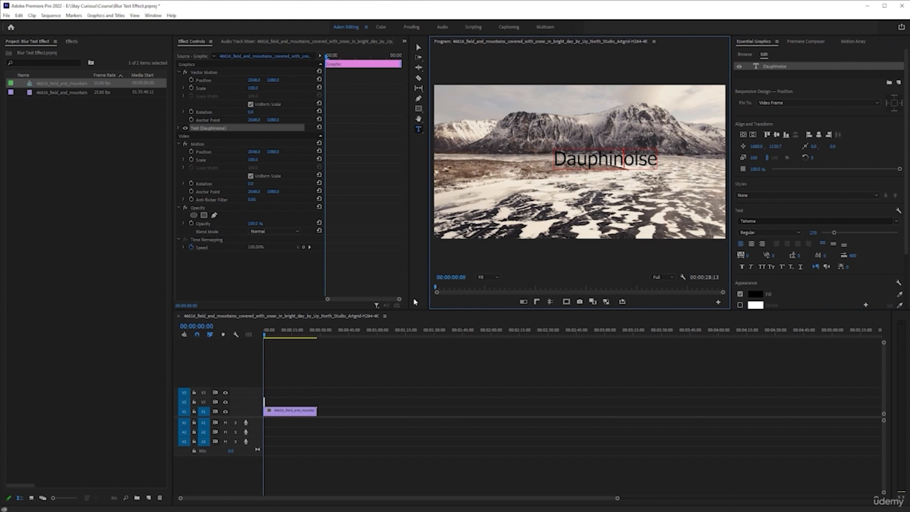
Step: Delete the "Dauphinoise" text clip from the timeline
{"action": "left_click_drag", "start_coordinate": [297, 382], "coordinate": [239, 404]}
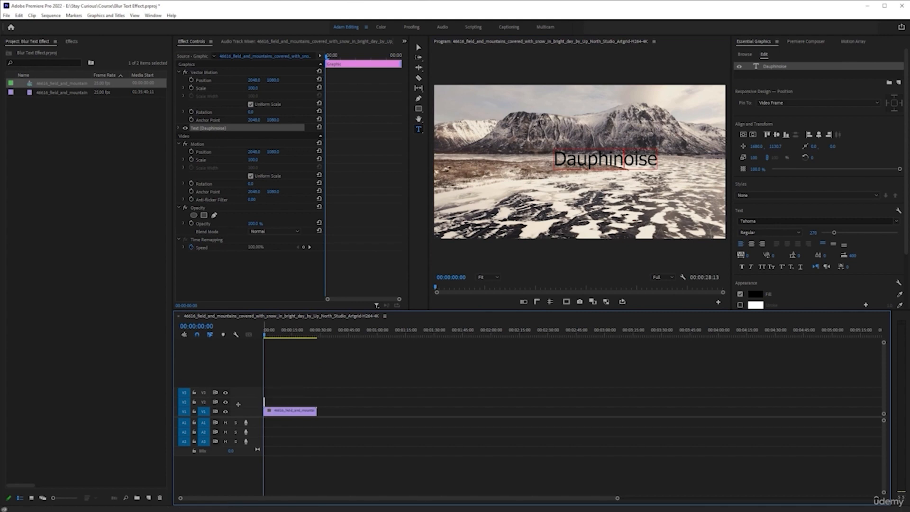
{"action": "key", "text": "Delete"}
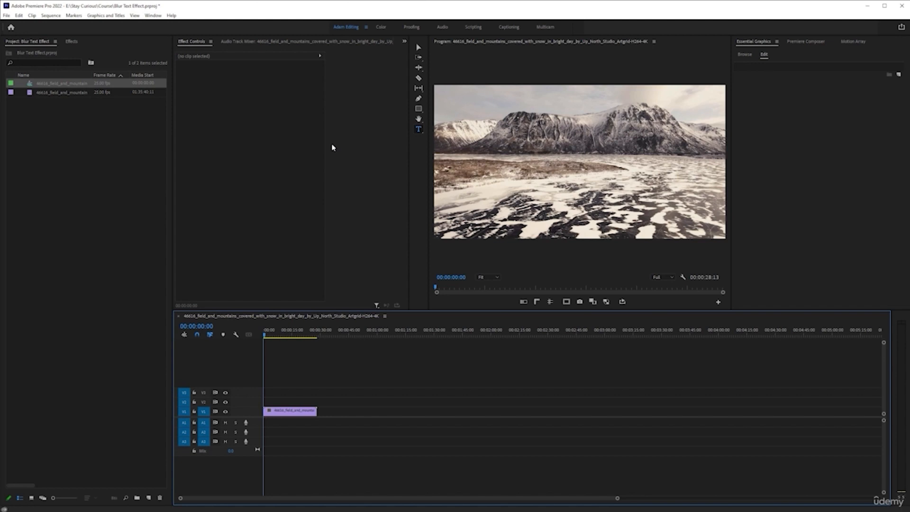
Step: Close the Essential Graphics, Motion Array and Premiere Composer panels
{"action": "right_click", "coordinate": [753, 44]}
{"action": "left_click", "coordinate": [766, 47]}
{"action": "right_click", "coordinate": [800, 44]}
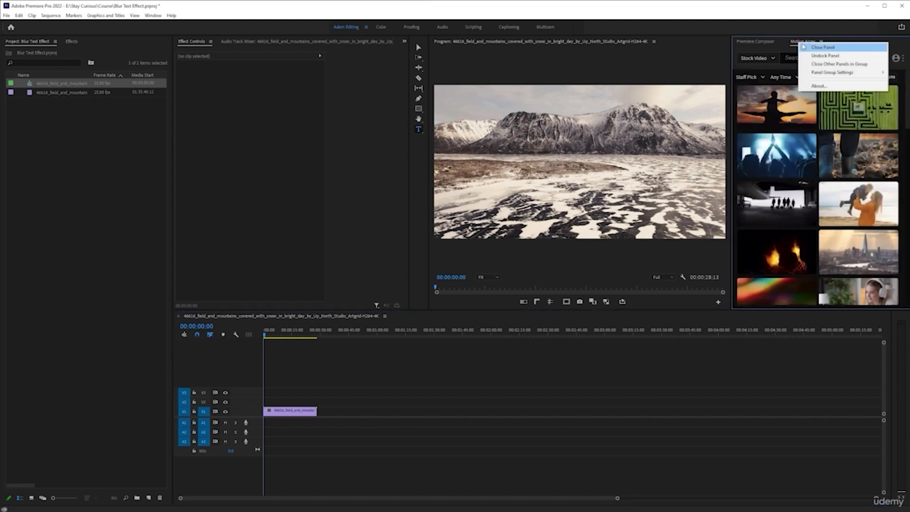
{"action": "left_click", "coordinate": [823, 47]}
{"action": "right_click", "coordinate": [755, 43]}
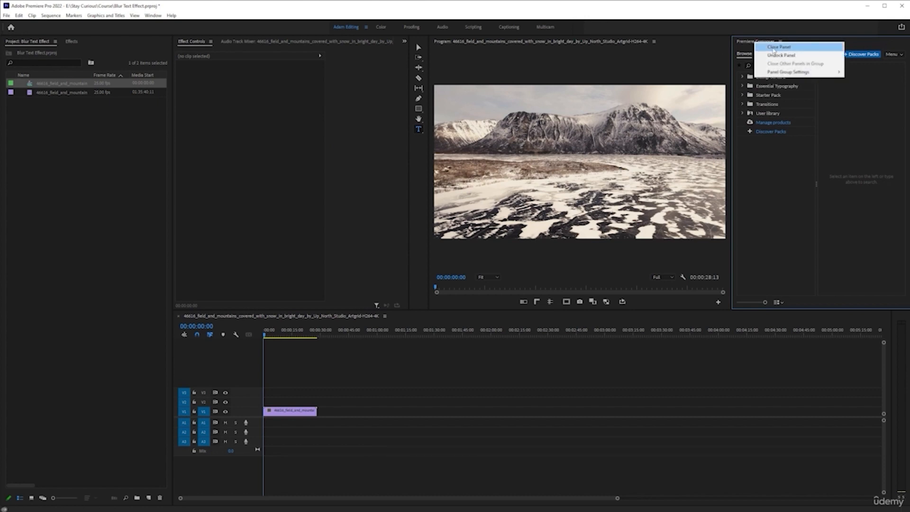
{"action": "left_click", "coordinate": [778, 47]}
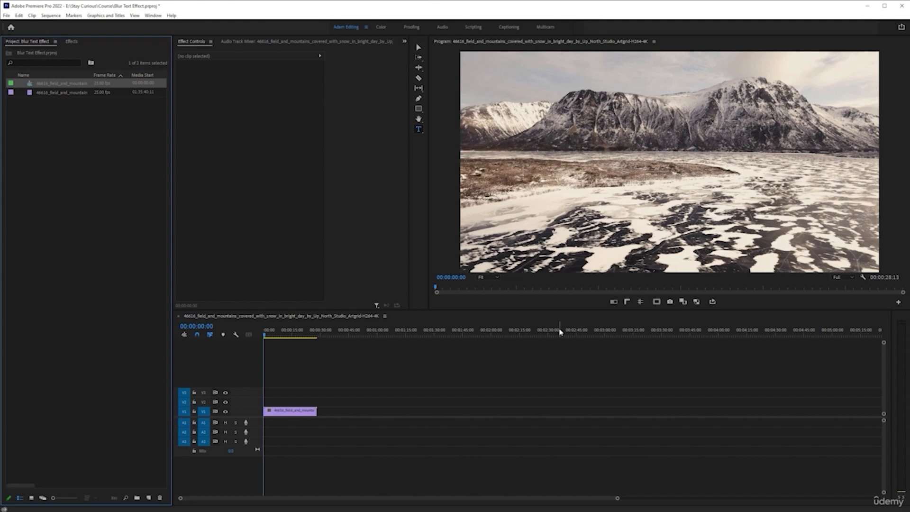
Step: Duplicate the mountain clip from track V1 onto track V2, directly above the original
{"action": "left_click", "coordinate": [418, 47]}
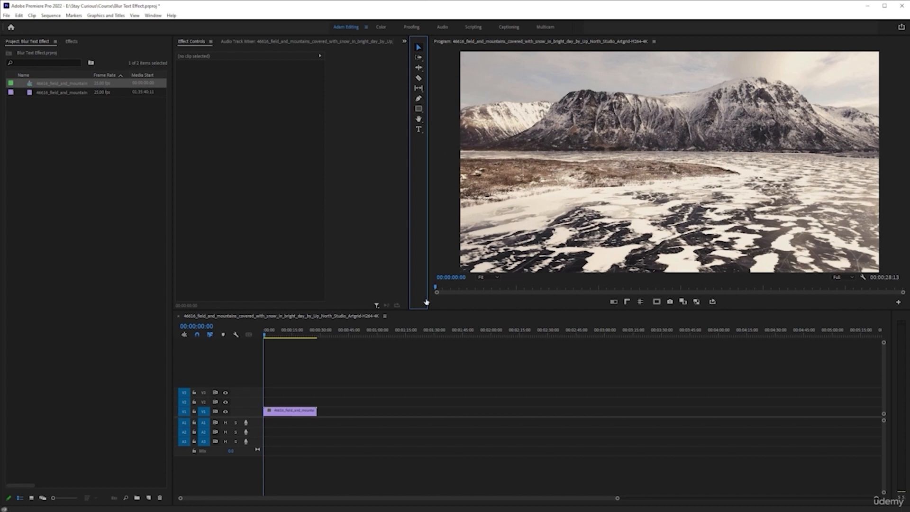
{"action": "left_click_drag", "start_coordinate": [284, 412], "coordinate": [285, 402]}
{"action": "left_click", "coordinate": [301, 392]}
{"action": "left_click", "coordinate": [294, 401]}
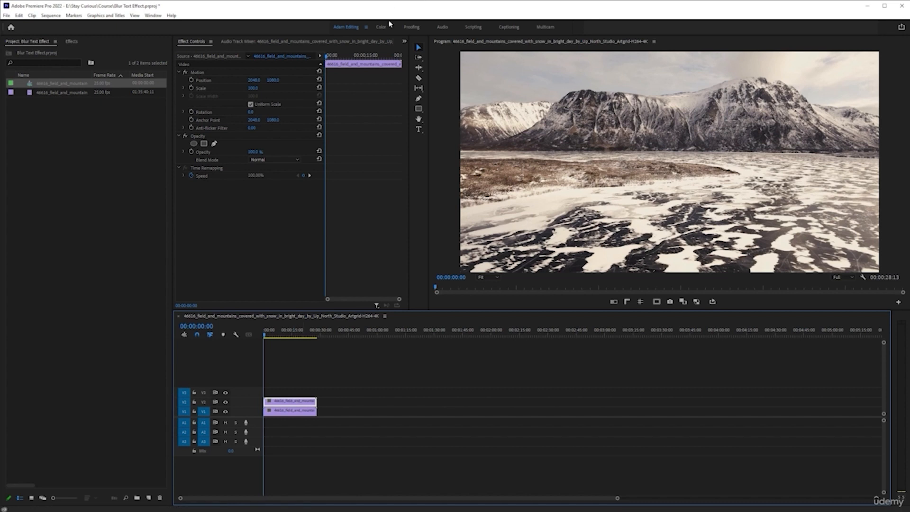
Step: Open the Premiere Composer extension
{"action": "left_click", "coordinate": [152, 16]}
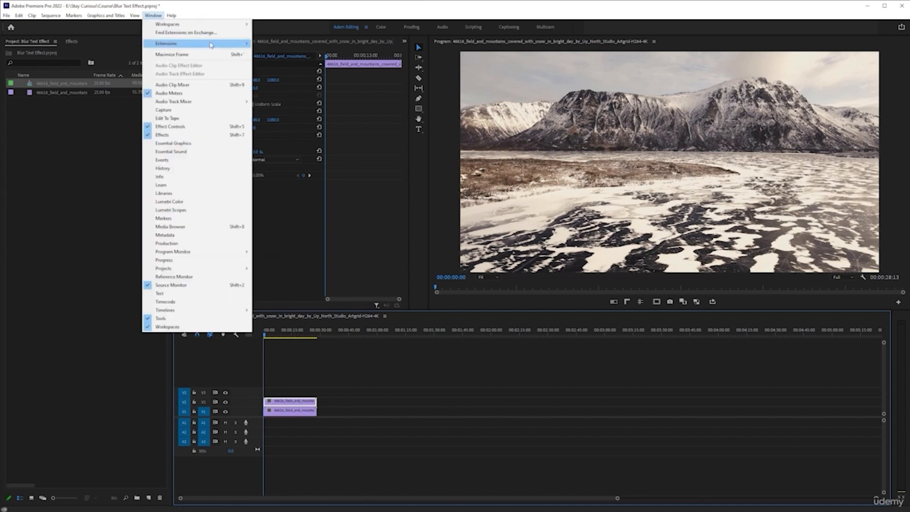
{"action": "mouse_move", "coordinate": [200, 44]}
{"action": "left_click", "coordinate": [283, 69]}
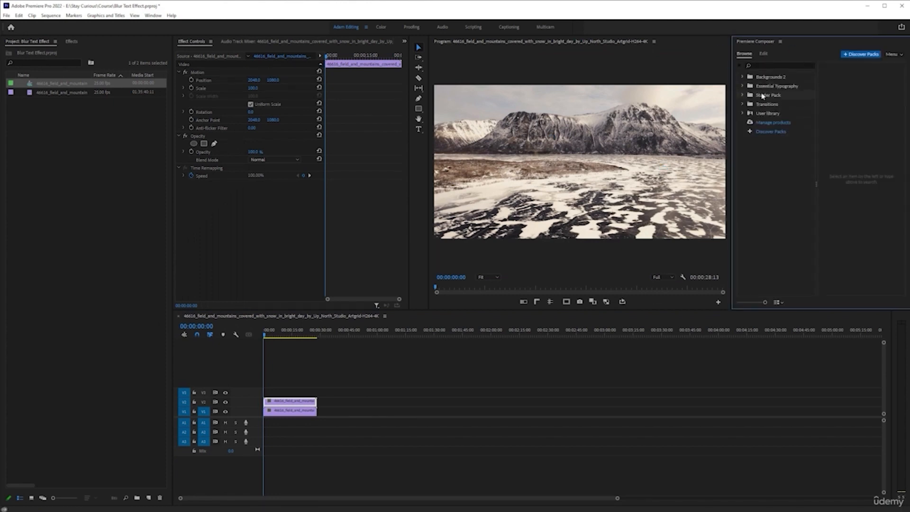
Step: Add the left-aligned "1-Line Basic Title 2" from Essential Typography to the start of the timeline
{"action": "left_click", "coordinate": [761, 86]}
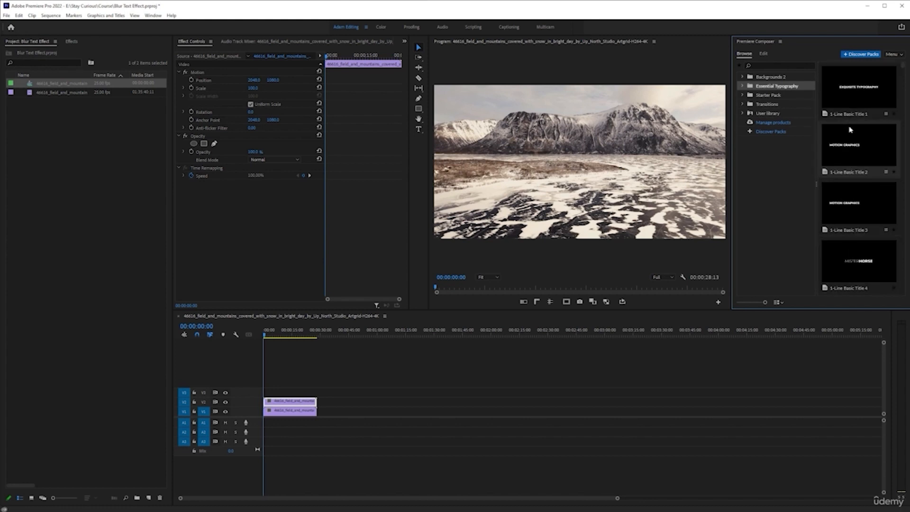
{"action": "left_click", "coordinate": [847, 155]}
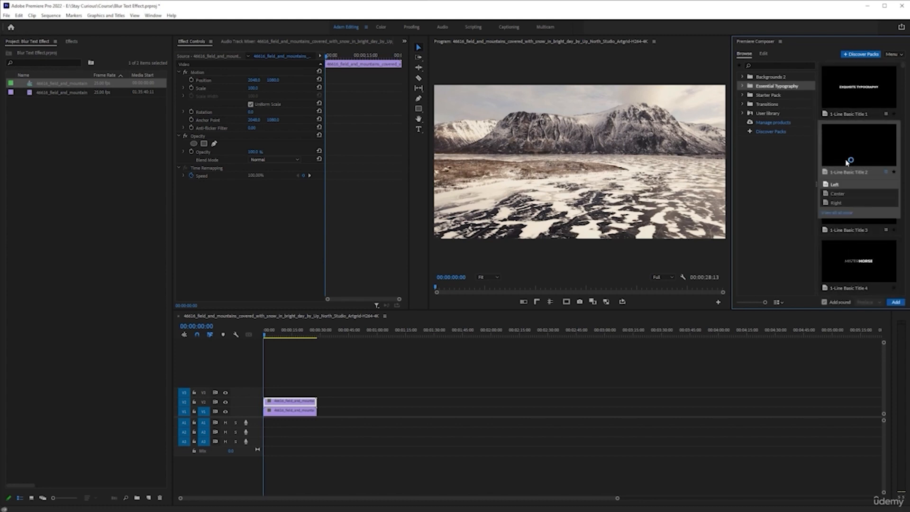
{"action": "left_click", "coordinate": [896, 304]}
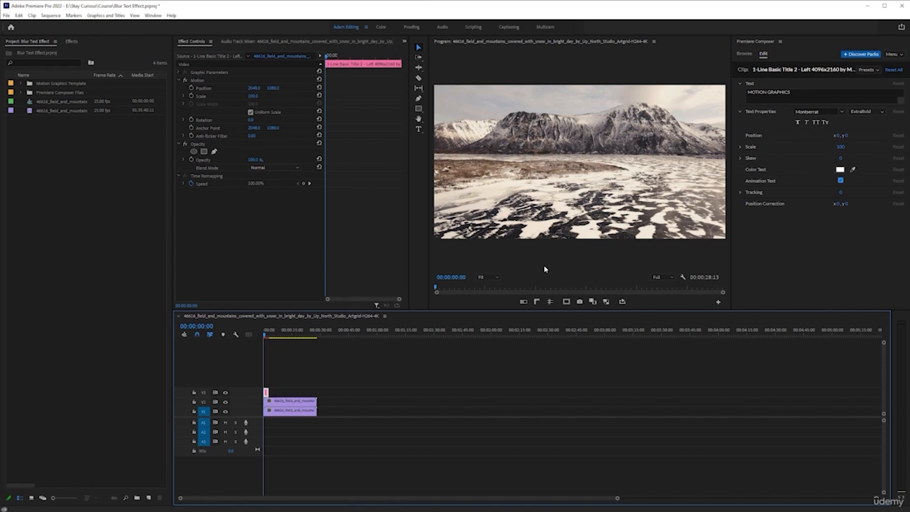
Step: View the title at 00:00:01:11, shift it horizontally to the right and scale it up
{"action": "scroll", "coordinate": [294, 383], "scroll_direction": "up", "scroll_amount": 5}
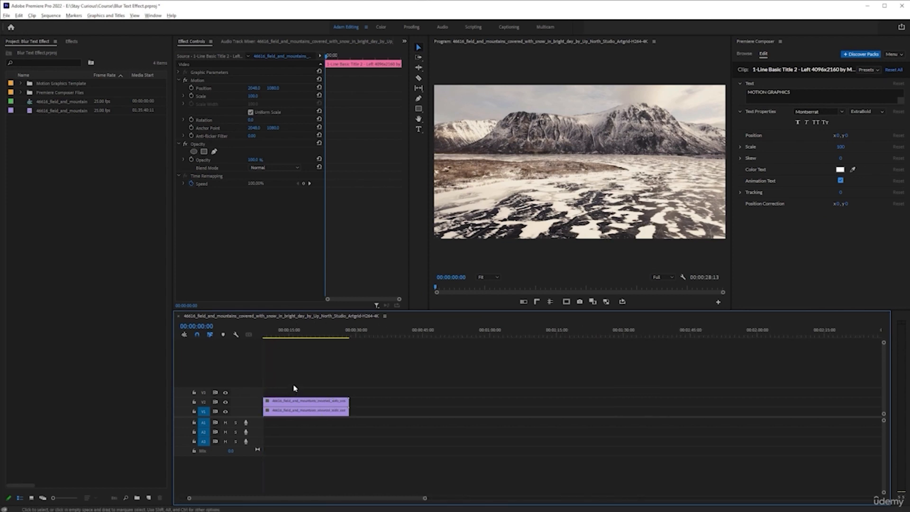
{"action": "scroll", "coordinate": [294, 379], "scroll_direction": "up", "scroll_amount": 3}
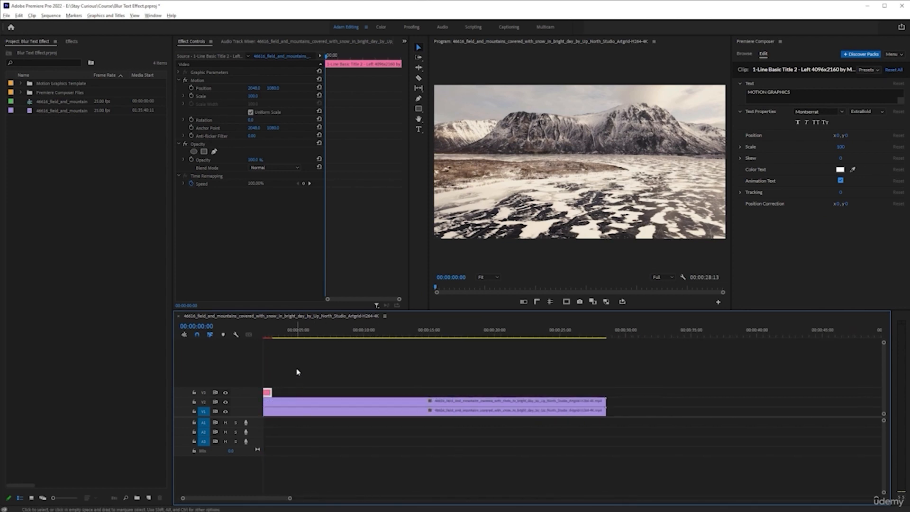
{"action": "left_click", "coordinate": [284, 334]}
{"action": "left_click_drag", "start_coordinate": [841, 135], "coordinate": [857, 150]}
Step: Try the MS Outlook font on the "MOTION GRAPHICS" title, then undo the font change
{"action": "left_click", "coordinate": [816, 114]}
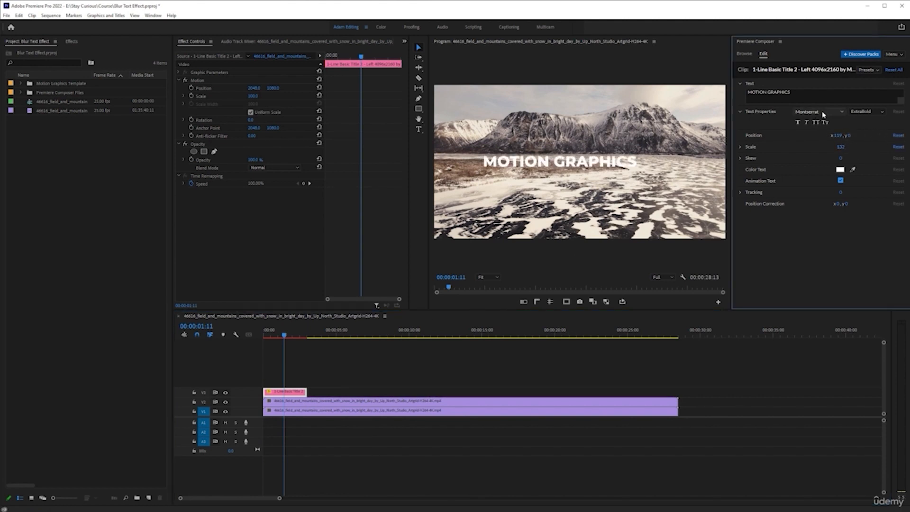
{"action": "left_click", "coordinate": [829, 242]}
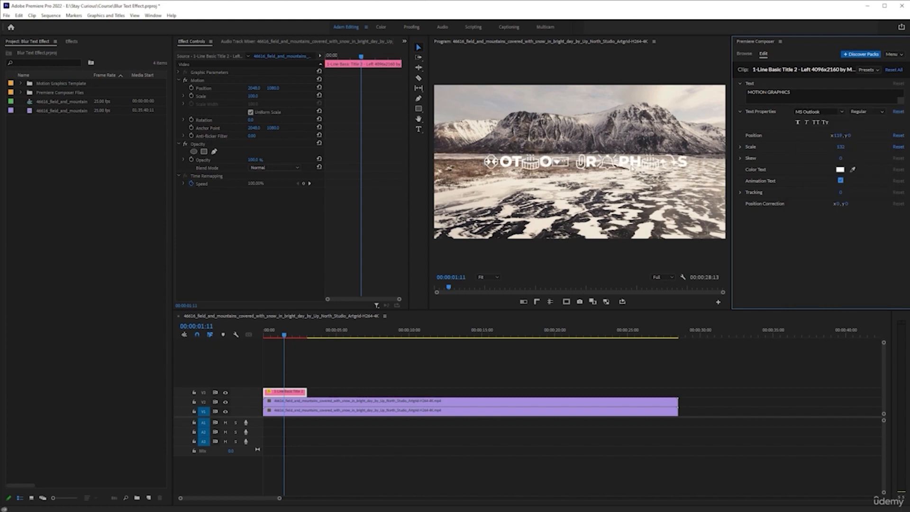
{"action": "key", "text": "ctrl+z"}
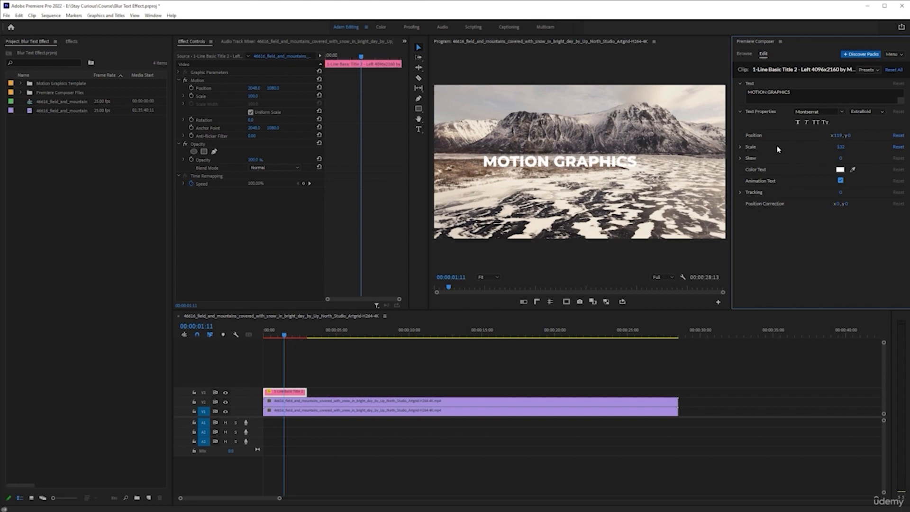
Step: Try a letter tracking of about 53 on the "MOTION GRAPHICS" title, then undo it
{"action": "left_click", "coordinate": [741, 192]}
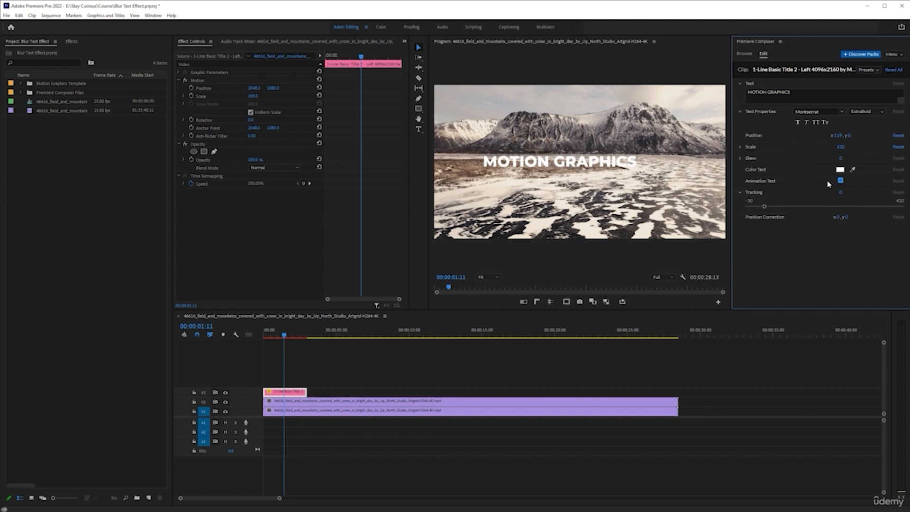
{"action": "left_click_drag", "start_coordinate": [764, 206], "coordinate": [784, 208]}
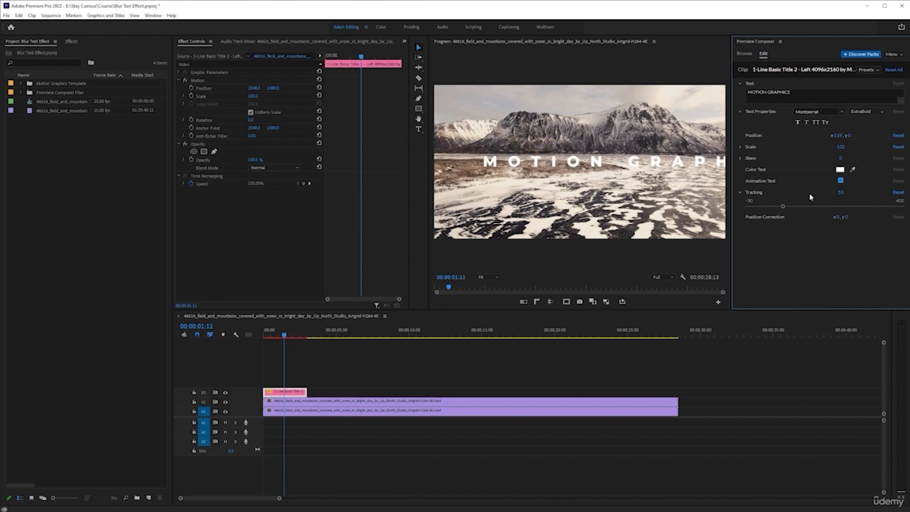
{"action": "key", "text": "ctrl+z"}
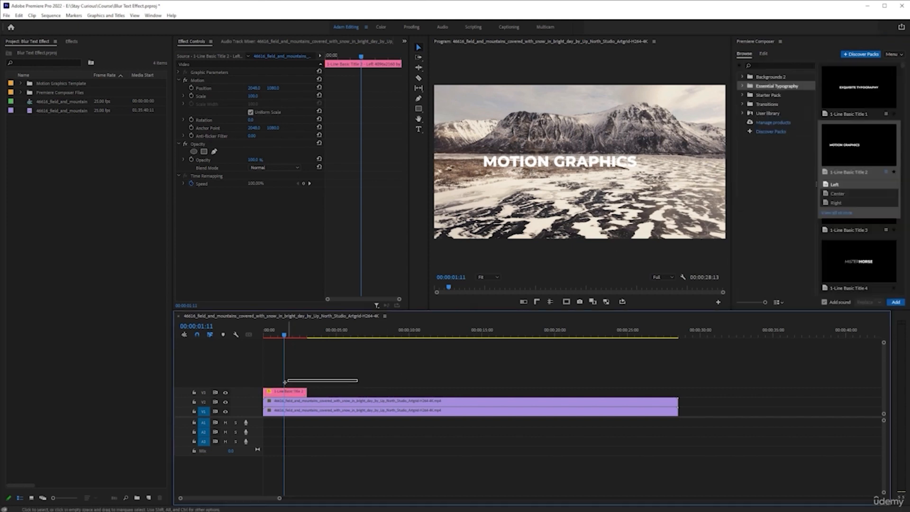
Step: Delete the "MOTION GRAPHICS" title clip from track V3
{"action": "left_click_drag", "start_coordinate": [284, 382], "coordinate": [259, 389]}
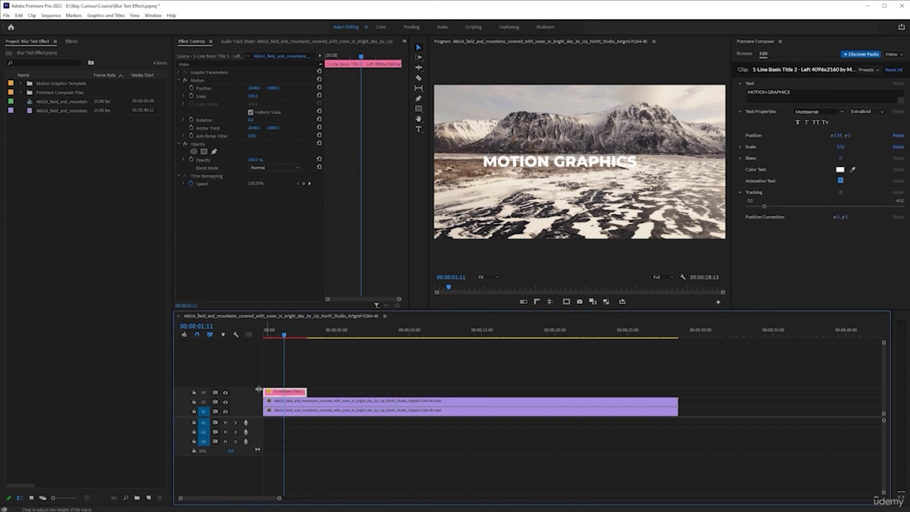
{"action": "key", "text": "Delete"}
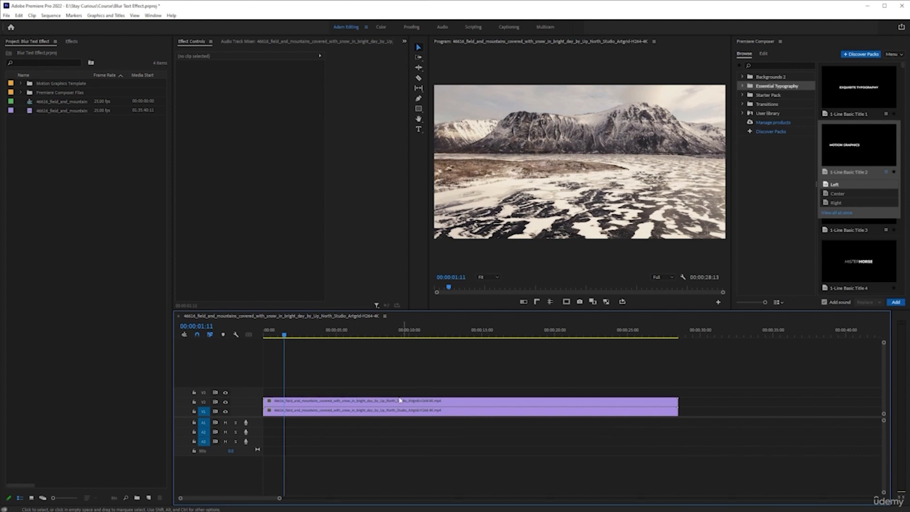
Step: Select the upper mountain clip on track V2 and display the Essential Graphics panel
{"action": "left_click", "coordinate": [434, 403]}
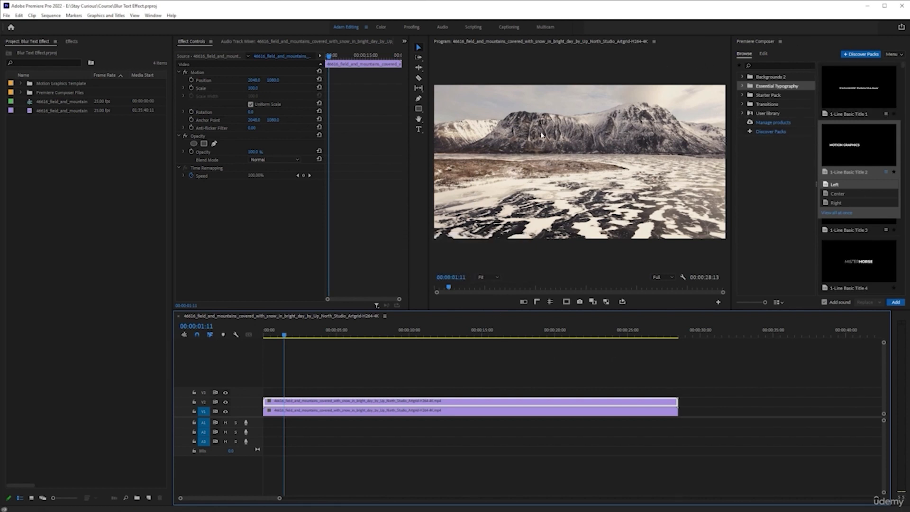
{"action": "left_click", "coordinate": [153, 15]}
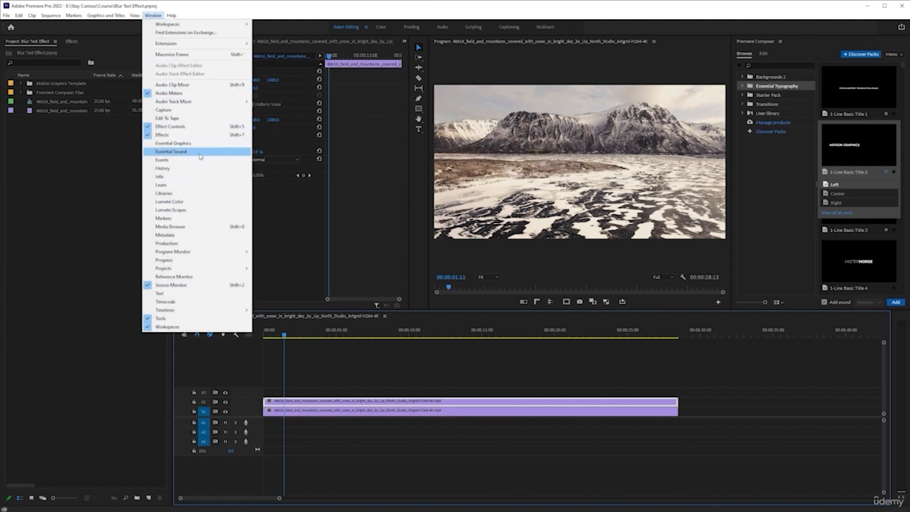
{"action": "left_click", "coordinate": [197, 143]}
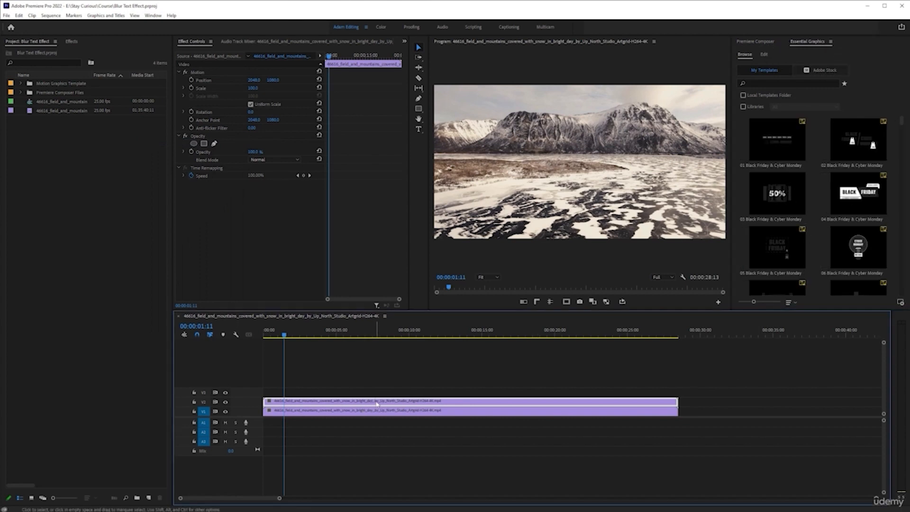
Step: Replace the upper mountain clip with a linked After Effects composition and save the new After Effects project as "Into the wild.aep"
{"action": "right_click", "coordinate": [376, 402]}
{"action": "left_click", "coordinate": [444, 113]}
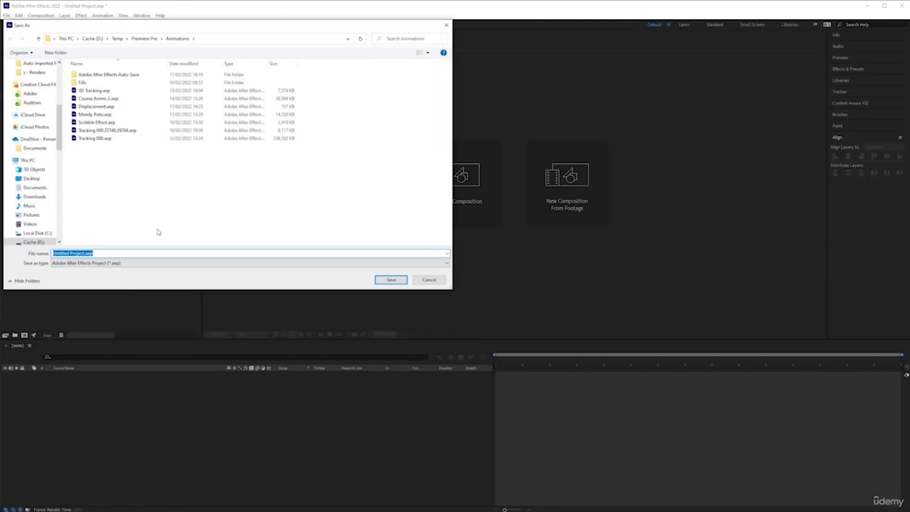
{"action": "key", "text": "BackSpace"}
{"action": "key", "text": "Return"}
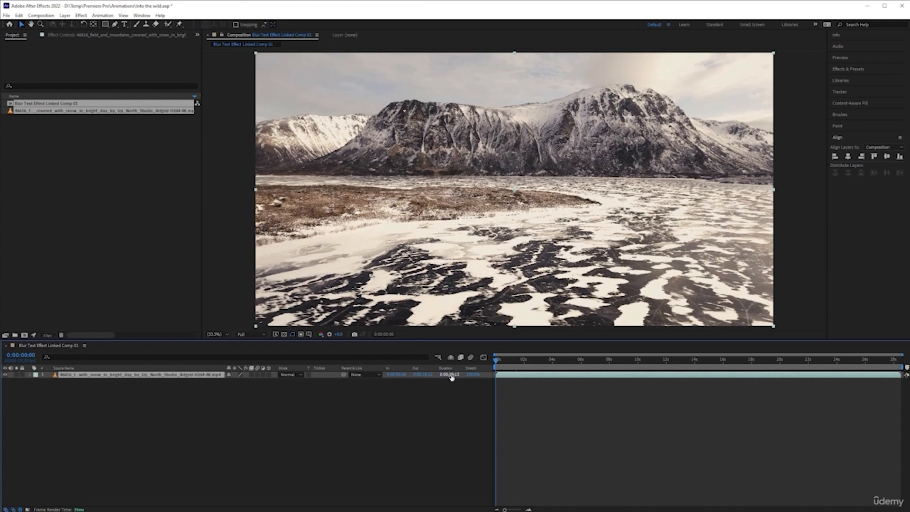
Step: Play the mountain footage layer from the start and stop at 0:00:06:19
{"action": "left_click", "coordinate": [542, 390]}
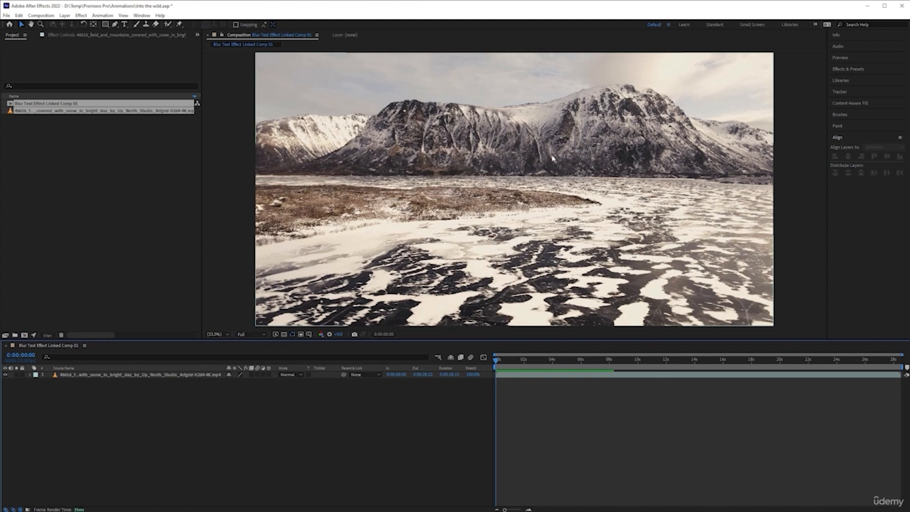
{"action": "left_click", "coordinate": [539, 375]}
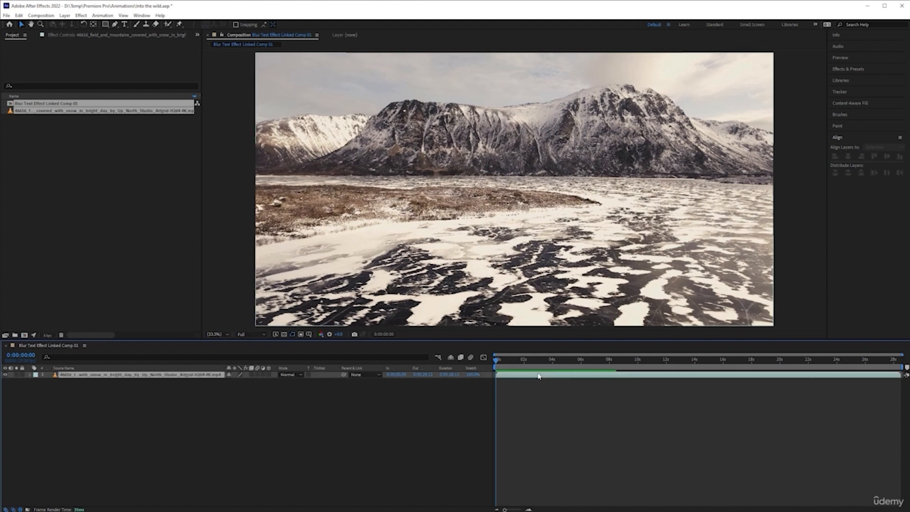
{"action": "key", "text": "space"}
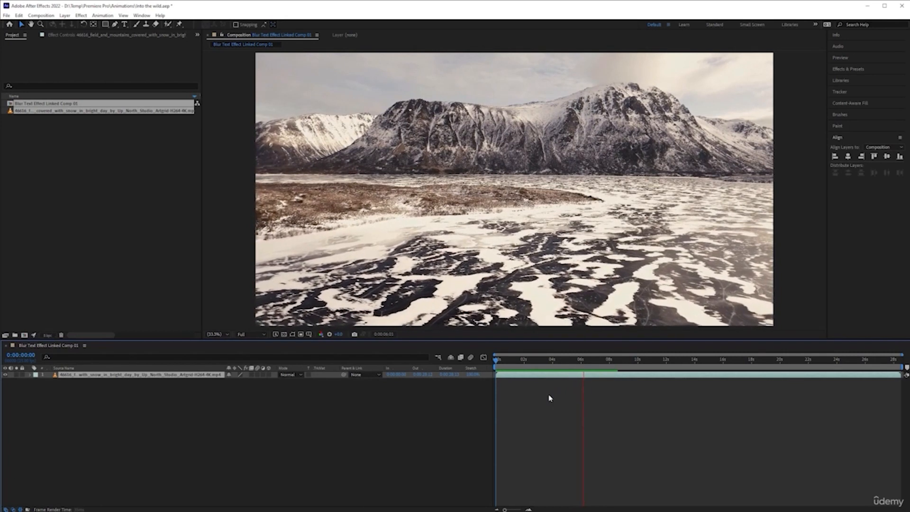
{"action": "key", "text": "space"}
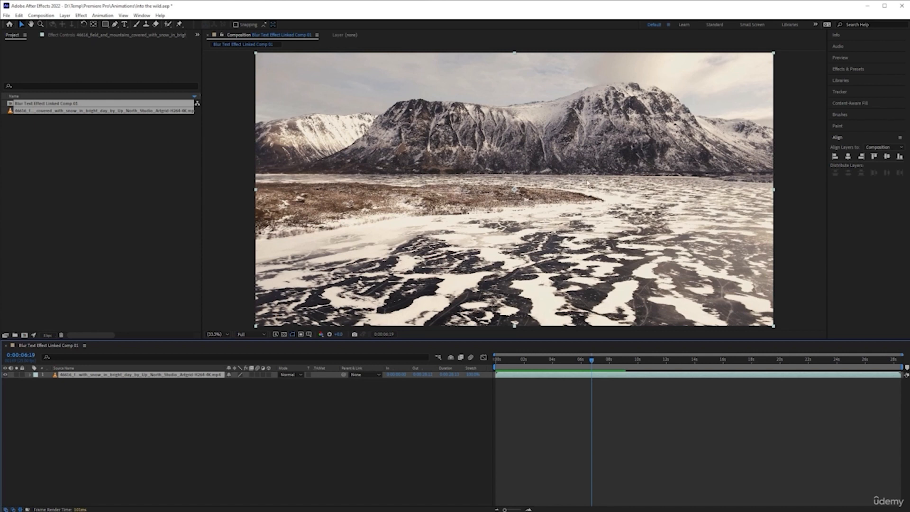
Step: Add a text layer reading "Into The Wild" near the middle of the mountain composition
{"action": "left_click", "coordinate": [400, 407]}
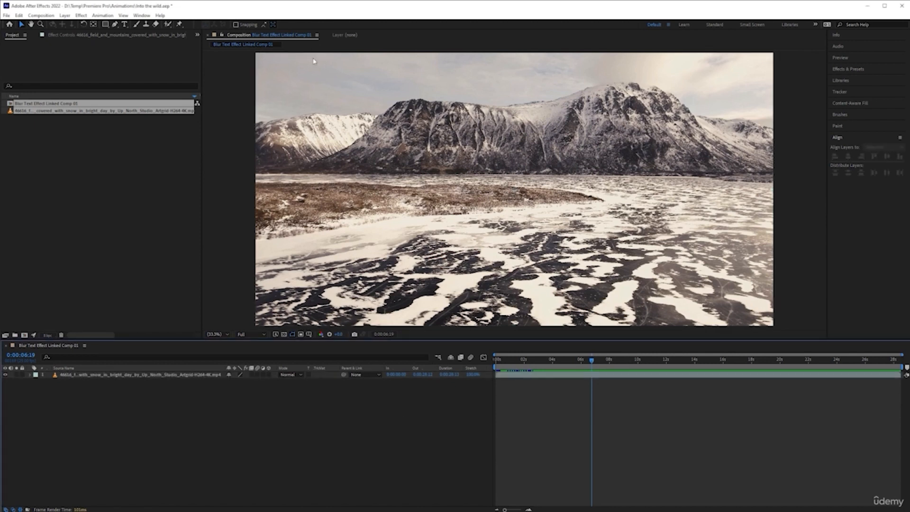
{"action": "left_click", "coordinate": [125, 24]}
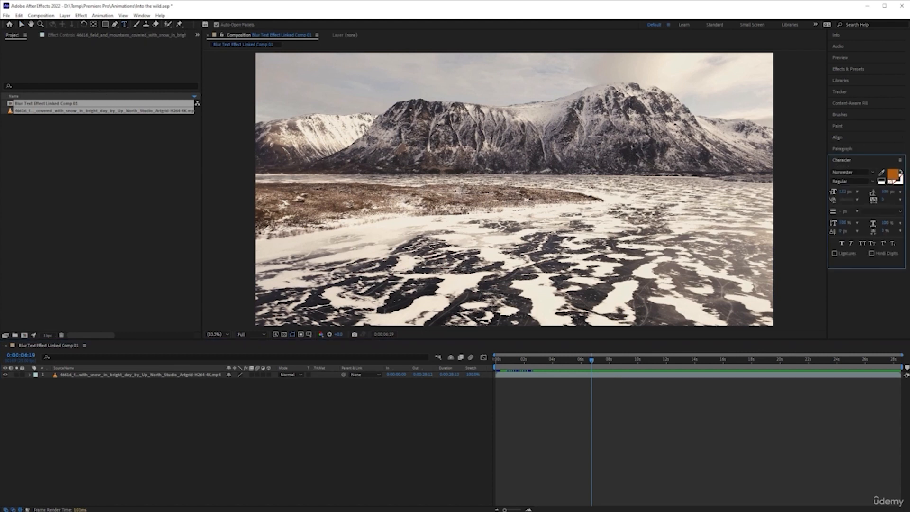
{"action": "left_click", "coordinate": [456, 190]}
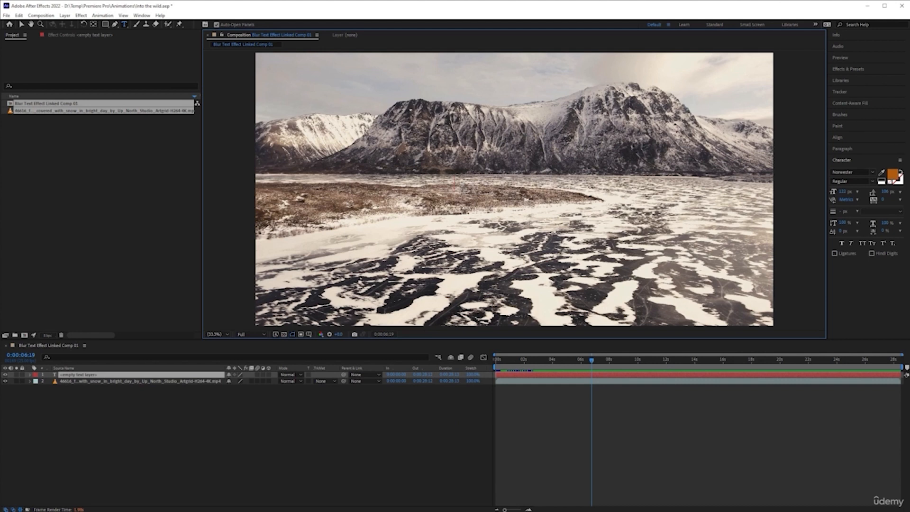
{"action": "type", "text": "Into Th"}
{"action": "type", "text": "e Wirld"}
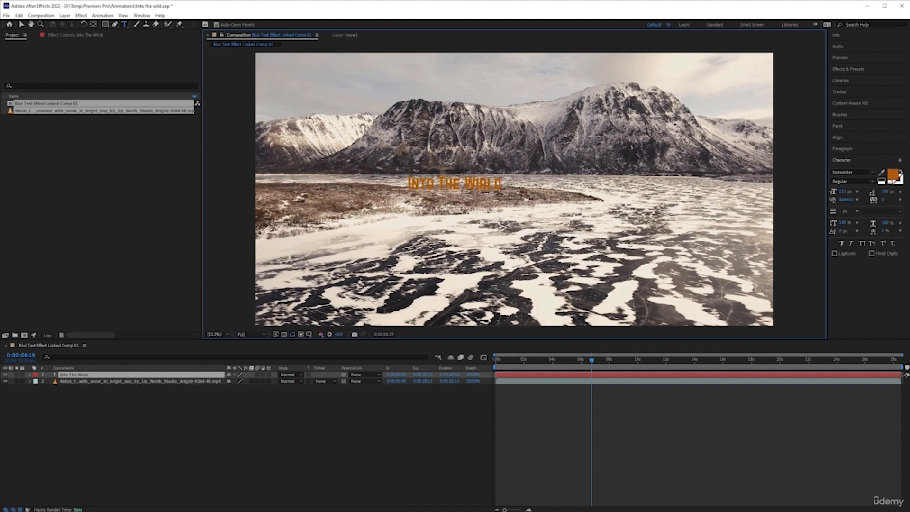
{"action": "key", "text": "BackSpace"}
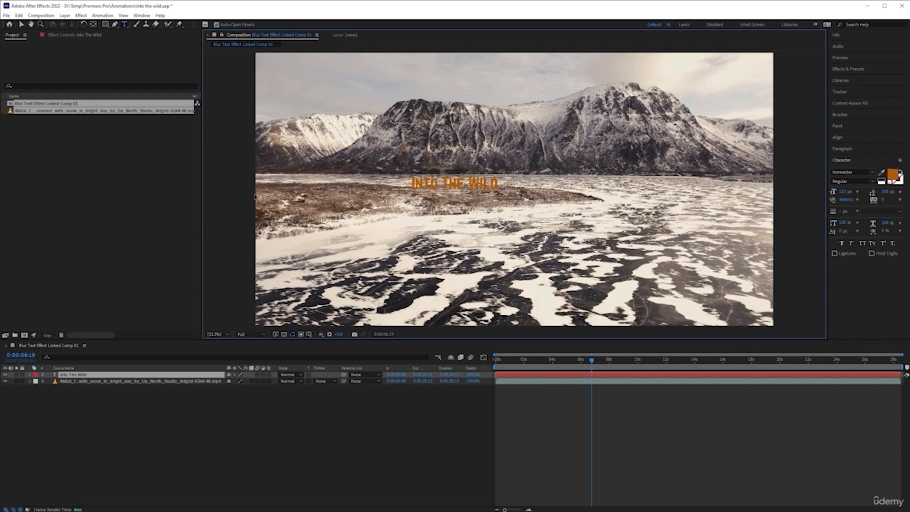
Step: Swap the "Into The Wild" title's fill and stroke colours to give it a white fill
{"action": "left_click", "coordinate": [22, 25]}
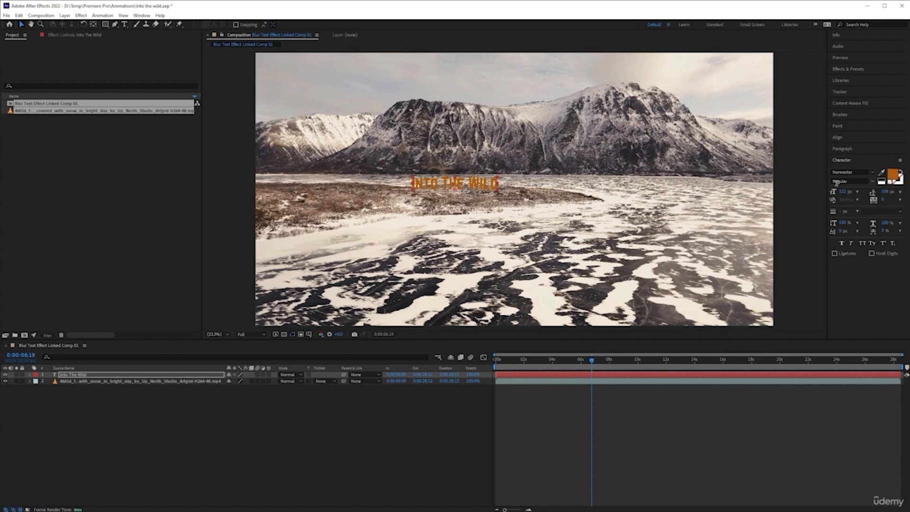
{"action": "left_click", "coordinate": [900, 171]}
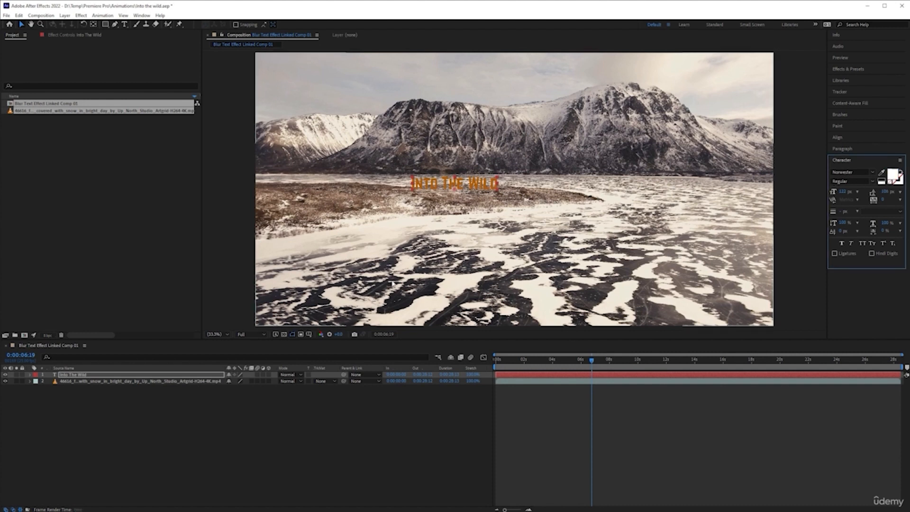
{"action": "left_click", "coordinate": [477, 187]}
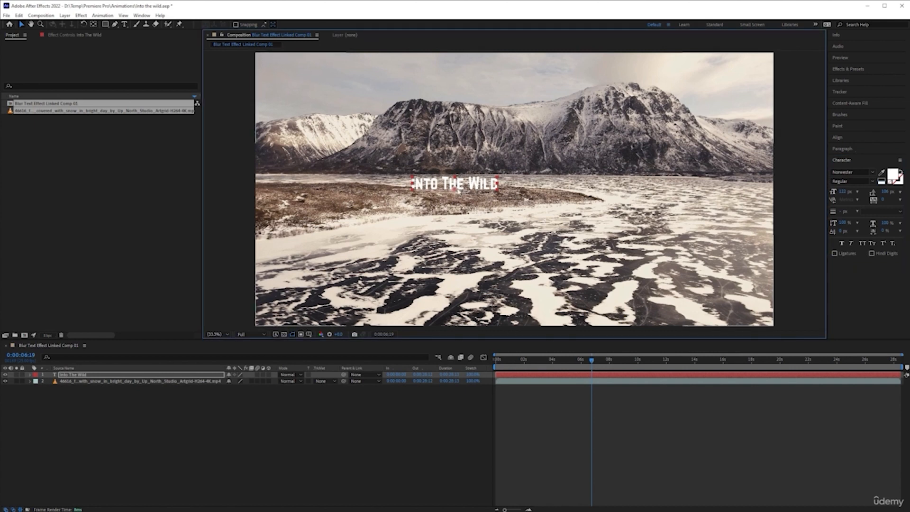
Step: Set the title in Nexa Light with all caps and enlarge the font size to 246 px
{"action": "left_click", "coordinate": [851, 172]}
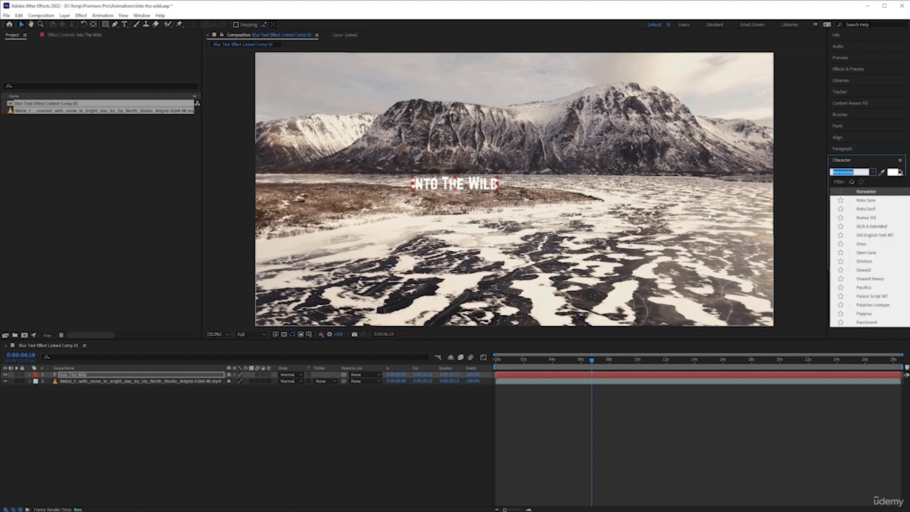
{"action": "scroll", "coordinate": [875, 260], "scroll_direction": "up", "scroll_amount": 2}
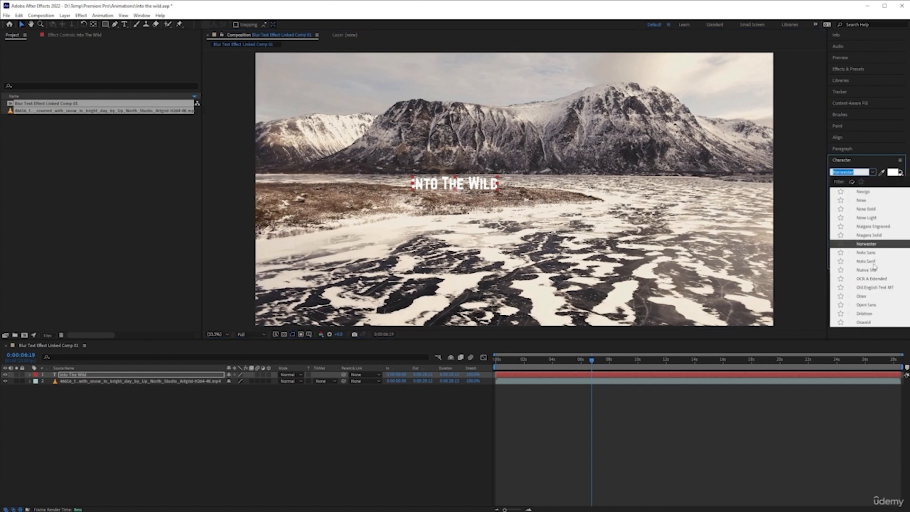
{"action": "left_click", "coordinate": [867, 218]}
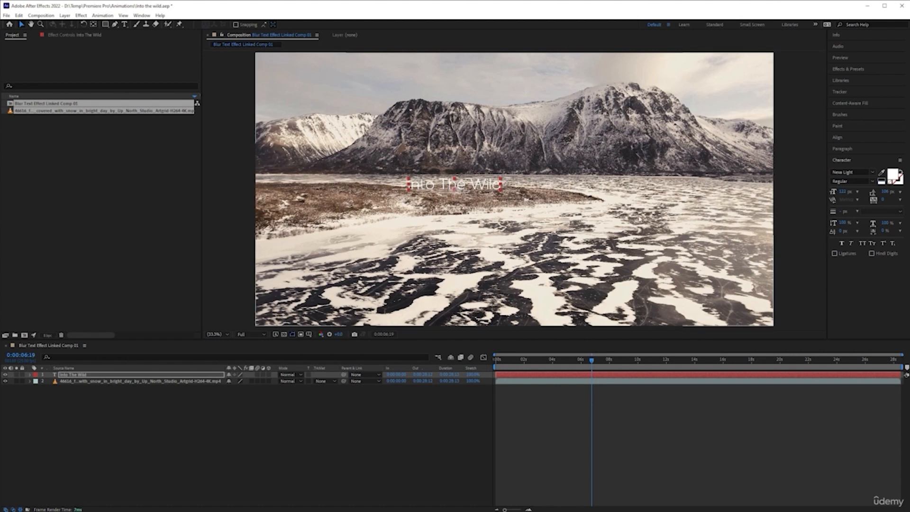
{"action": "left_click", "coordinate": [863, 244]}
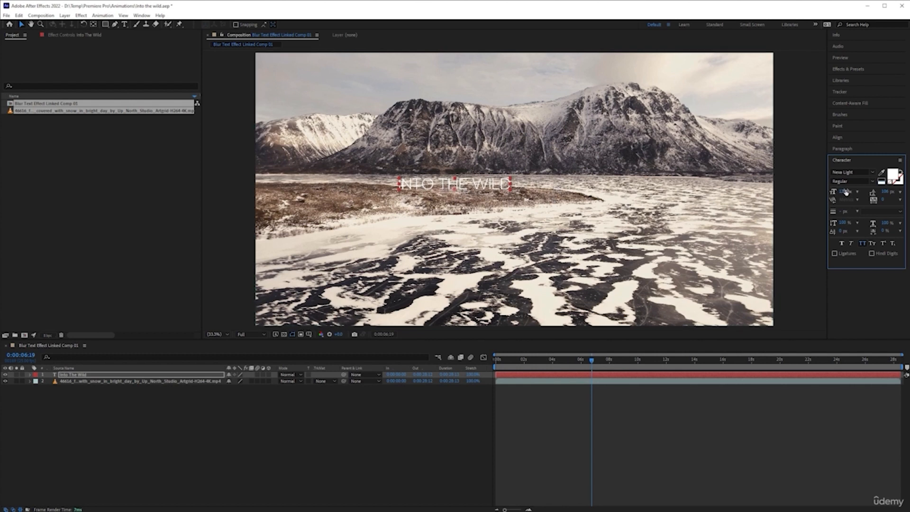
{"action": "left_click_drag", "start_coordinate": [844, 192], "coordinate": [892, 186]}
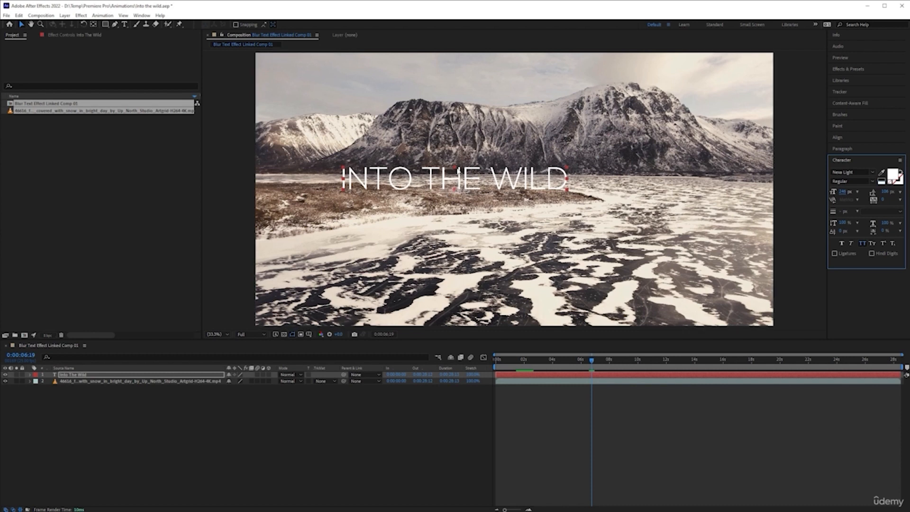
Step: Open Animation Composer 3's Anchor Point Mover and dock it below the Project panel
{"action": "left_click", "coordinate": [141, 15]}
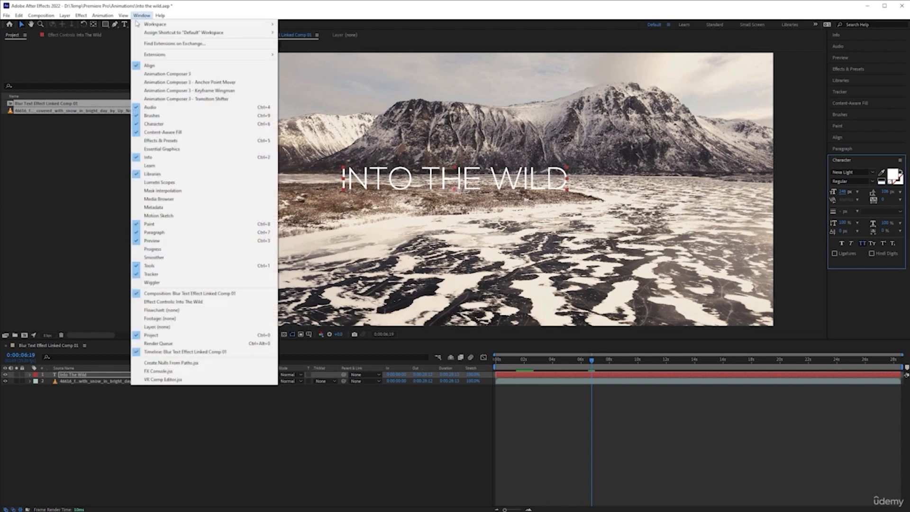
{"action": "left_click", "coordinate": [230, 83]}
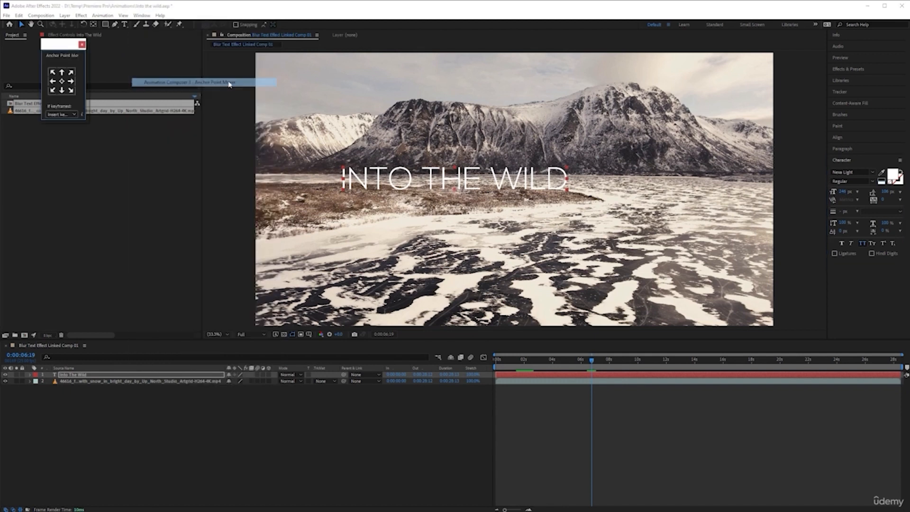
{"action": "left_click_drag", "start_coordinate": [59, 44], "coordinate": [143, 325]}
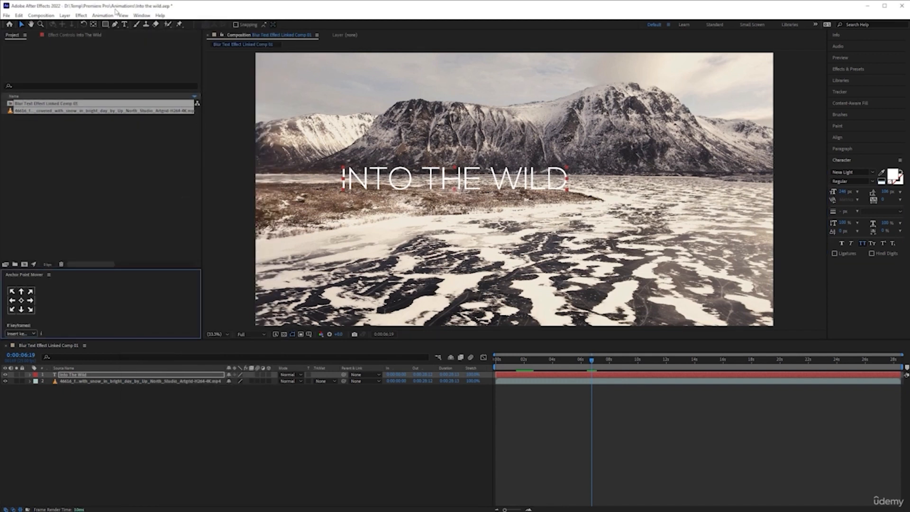
{"action": "left_click", "coordinate": [141, 15]}
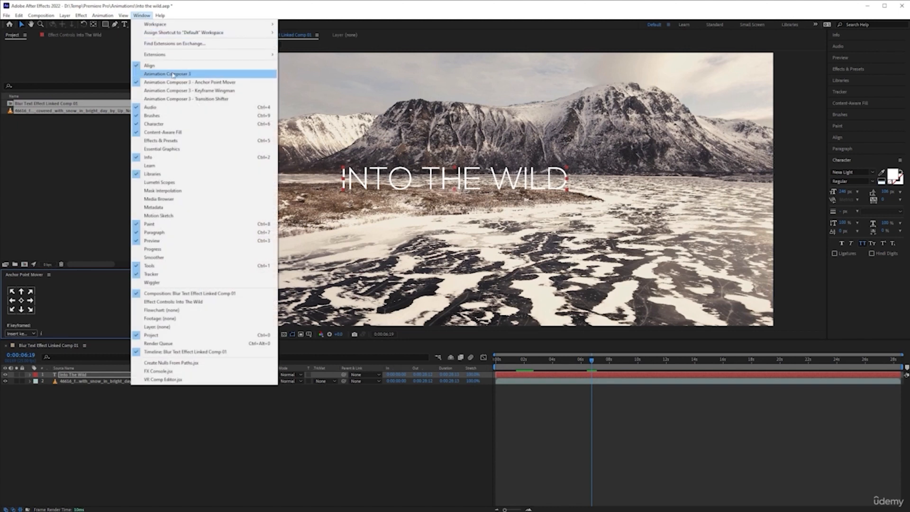
{"action": "left_click", "coordinate": [258, 6]}
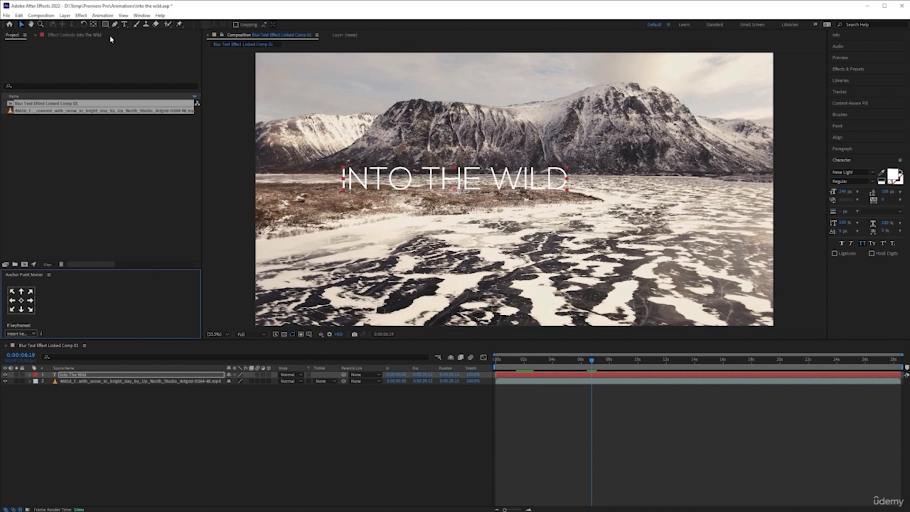
Step: Enlarge the title's font size to 380 px and move its anchor point to the centre of the text
{"action": "left_click", "coordinate": [94, 24]}
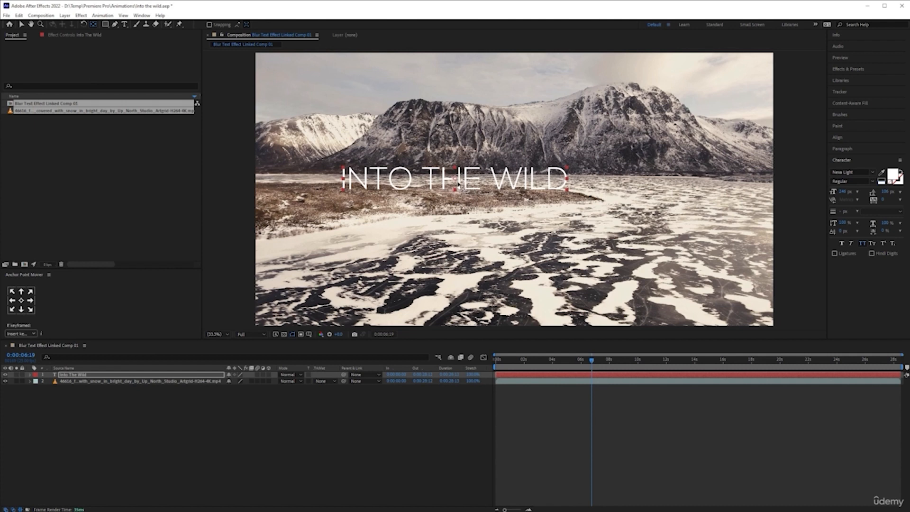
{"action": "left_click_drag", "start_coordinate": [844, 193], "coordinate": [905, 190]}
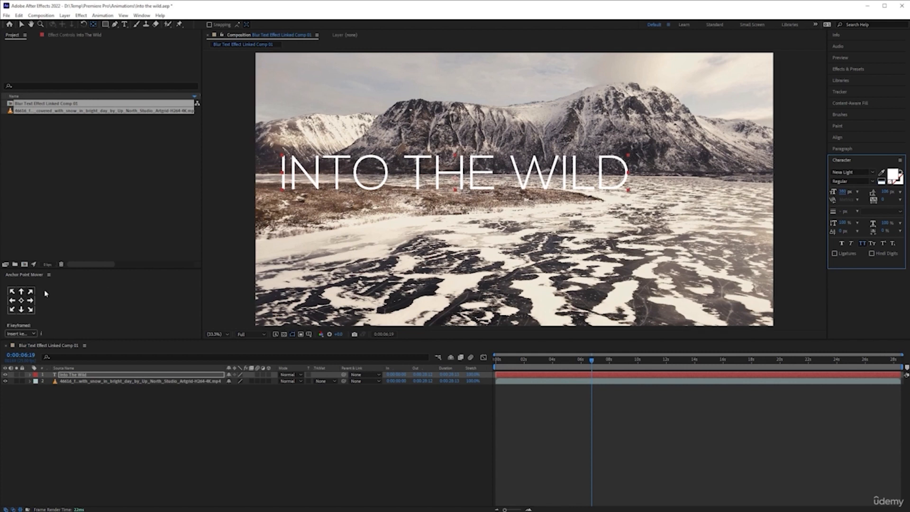
{"action": "left_click", "coordinate": [21, 300]}
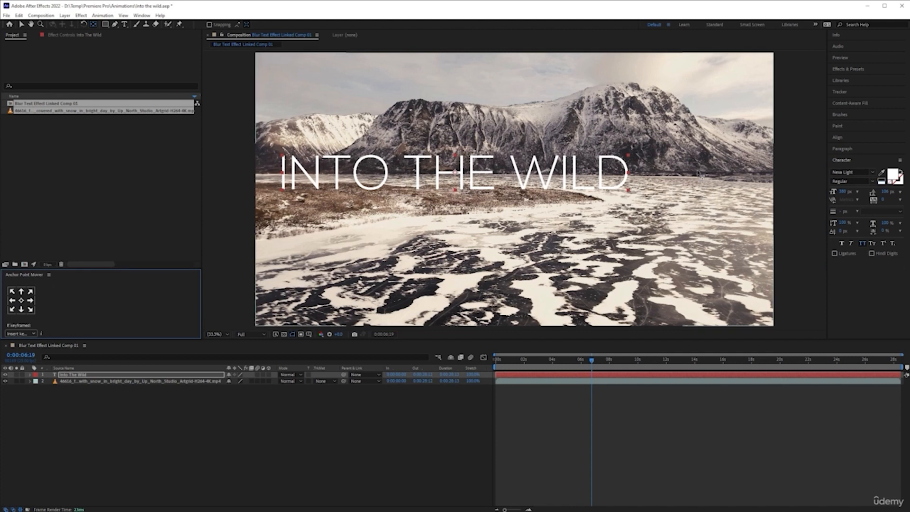
Step: Align the title to the composition's horizontal and vertical centre
{"action": "left_click", "coordinate": [861, 151]}
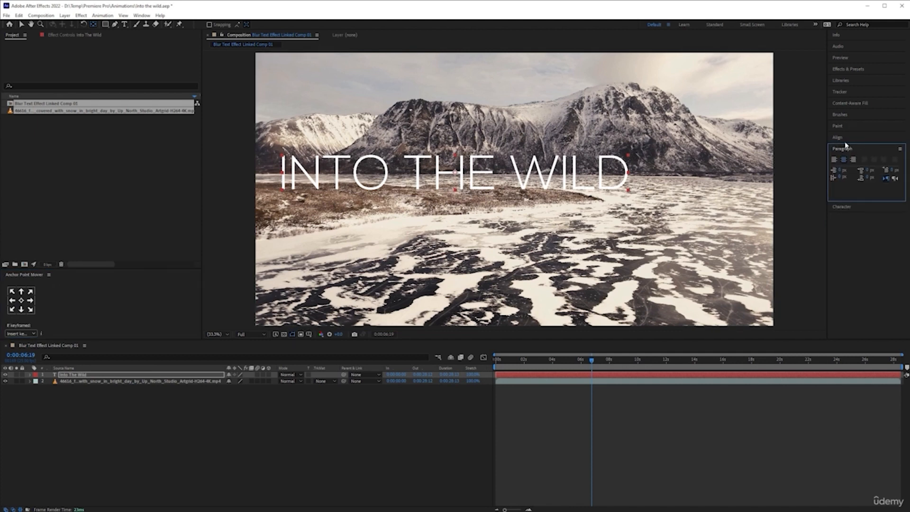
{"action": "left_click", "coordinate": [848, 137]}
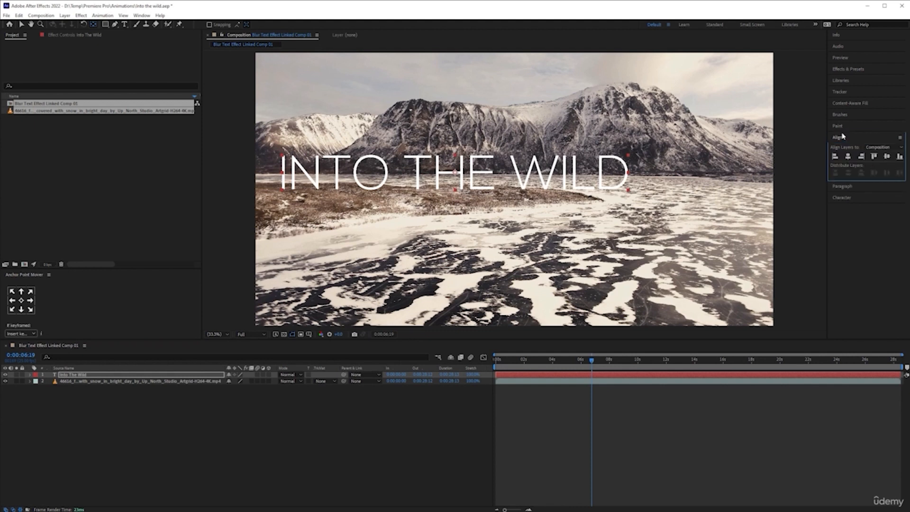
{"action": "left_click", "coordinate": [847, 157]}
{"action": "left_click", "coordinate": [888, 157]}
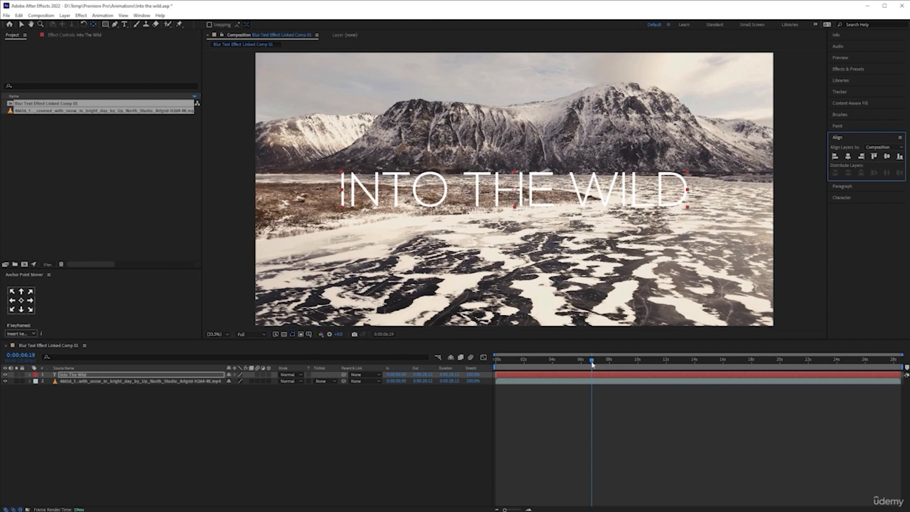
Step: Preview the centred title over the footage from 0:00:02:17, and return the playhead to 0:00:00:00
{"action": "left_click_drag", "start_coordinate": [591, 361], "coordinate": [534, 361]}
{"action": "left_click", "coordinate": [648, 397]}
{"action": "key", "text": "space"}
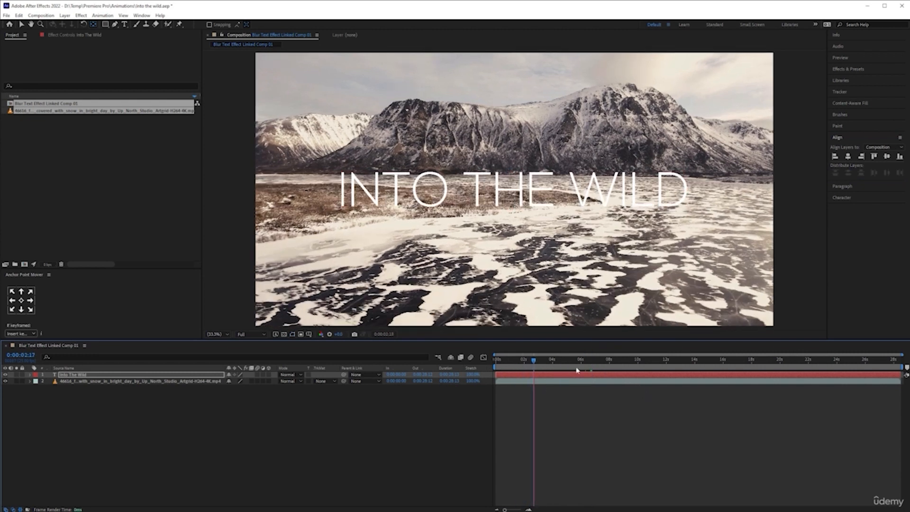
{"action": "left_click_drag", "start_coordinate": [525, 362], "coordinate": [437, 362]}
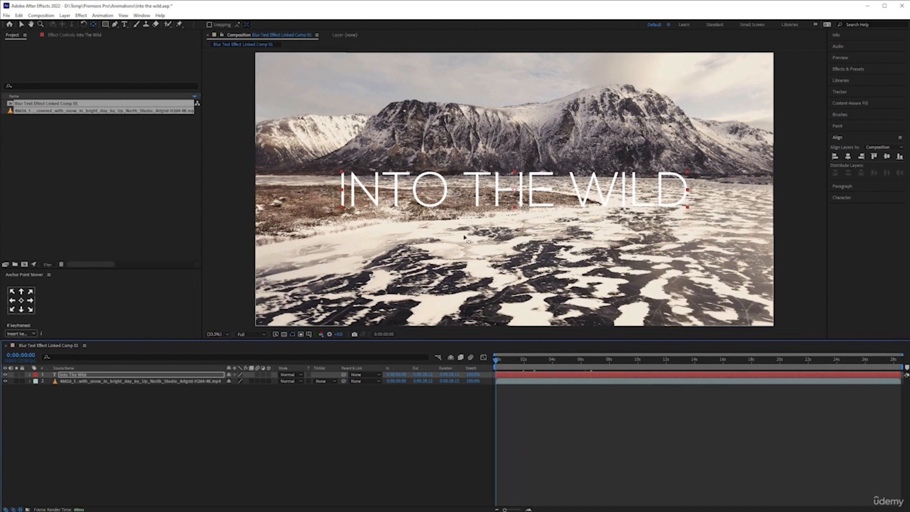
Step: Reduce the title's font size to about 305 px and move its anchor point to the centre of the text
{"action": "left_click", "coordinate": [856, 186]}
{"action": "left_click", "coordinate": [843, 207]}
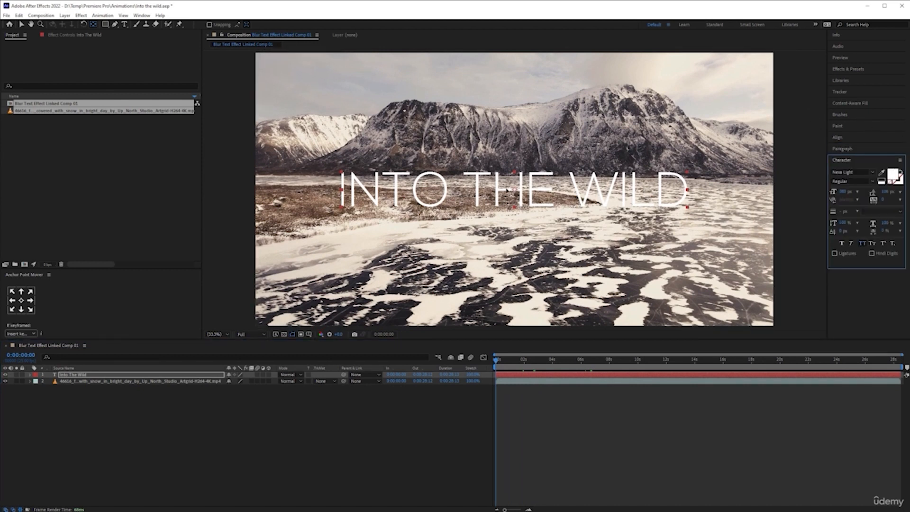
{"action": "left_click_drag", "start_coordinate": [844, 191], "coordinate": [792, 199]}
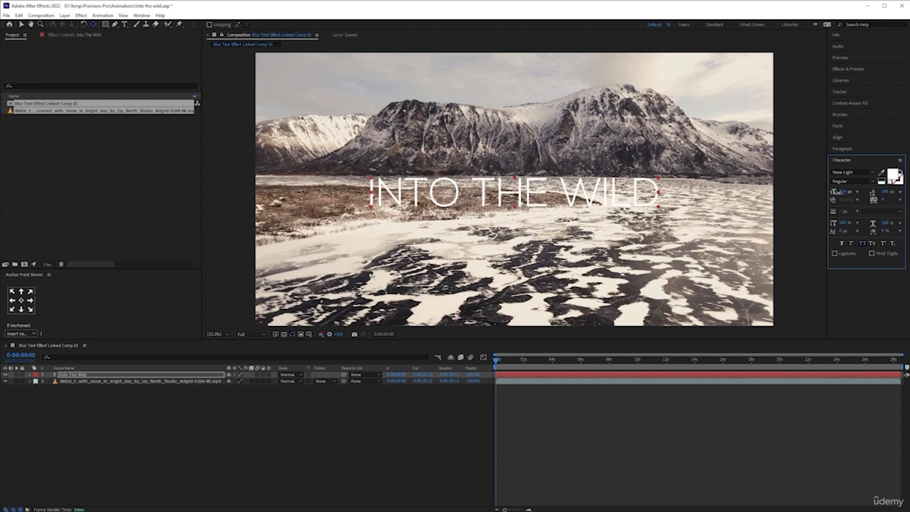
{"action": "left_click_drag", "start_coordinate": [842, 193], "coordinate": [837, 192]}
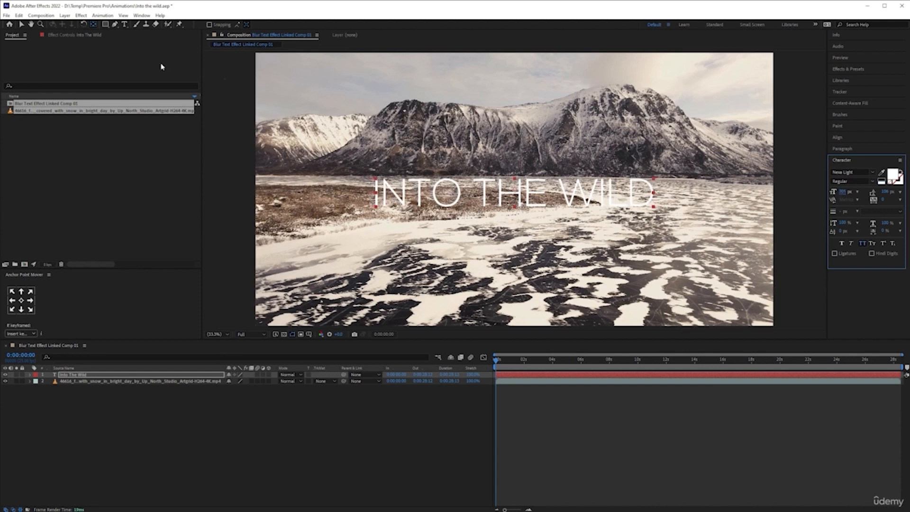
{"action": "left_click", "coordinate": [20, 301]}
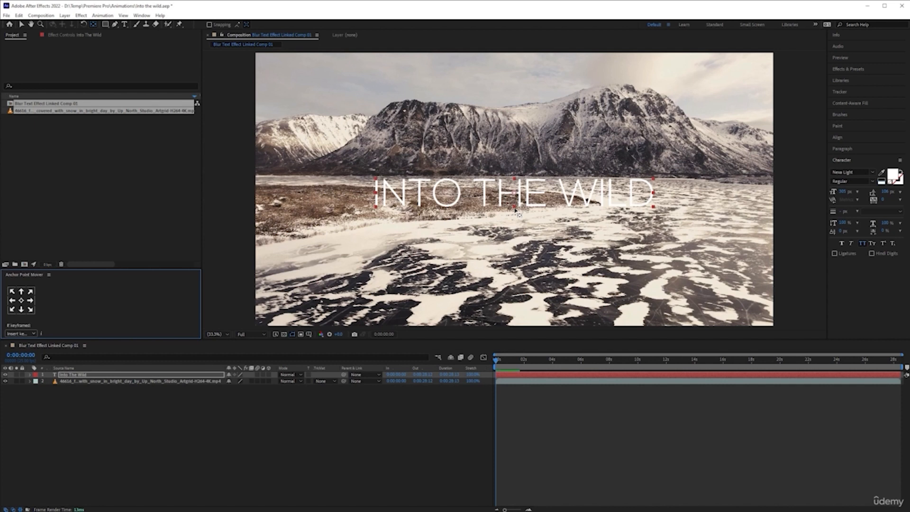
{"action": "left_click", "coordinate": [21, 25]}
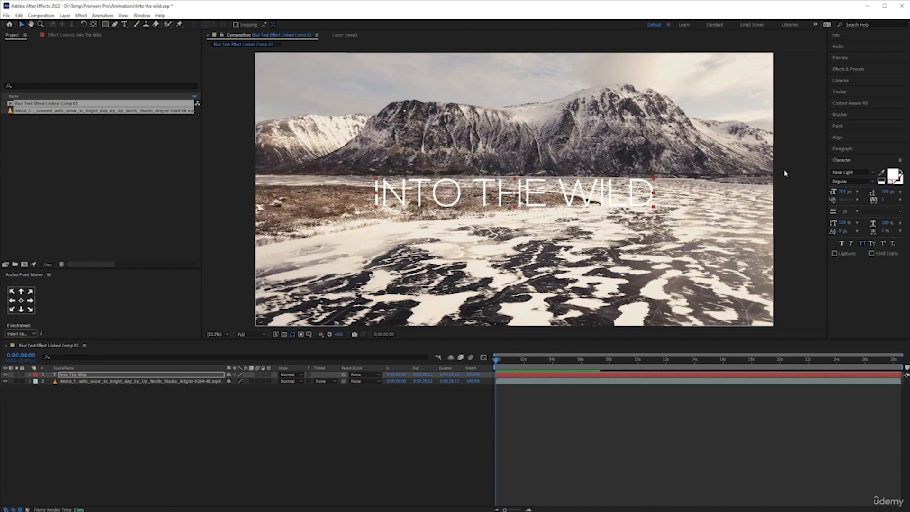
Step: Try the Small Caps style on the title and return it to All Caps
{"action": "left_click", "coordinate": [876, 245]}
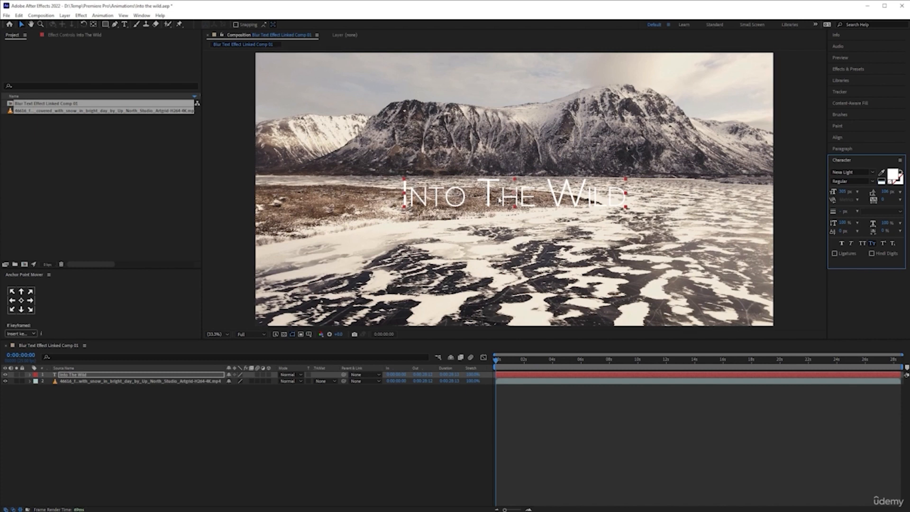
{"action": "left_click", "coordinate": [863, 244]}
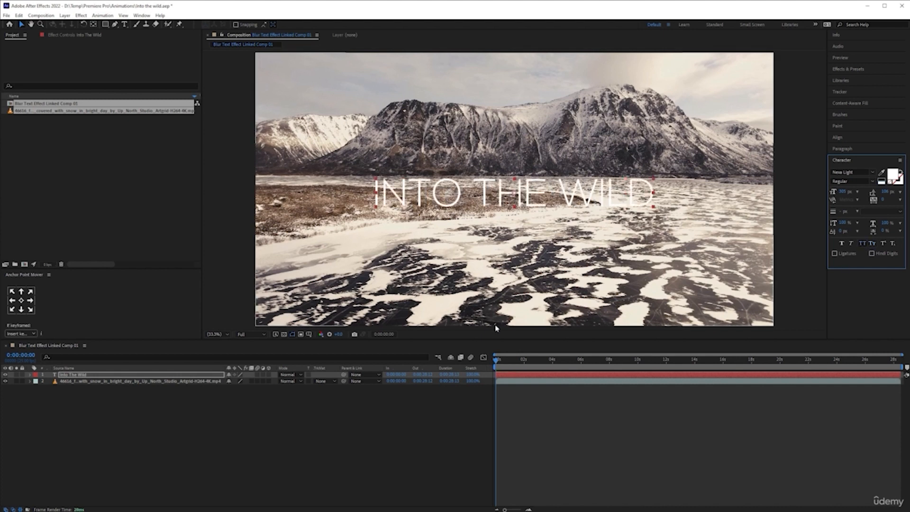
Step: Hide the mountain footage layer and select the Into The Wild text layer
{"action": "left_click", "coordinate": [306, 470]}
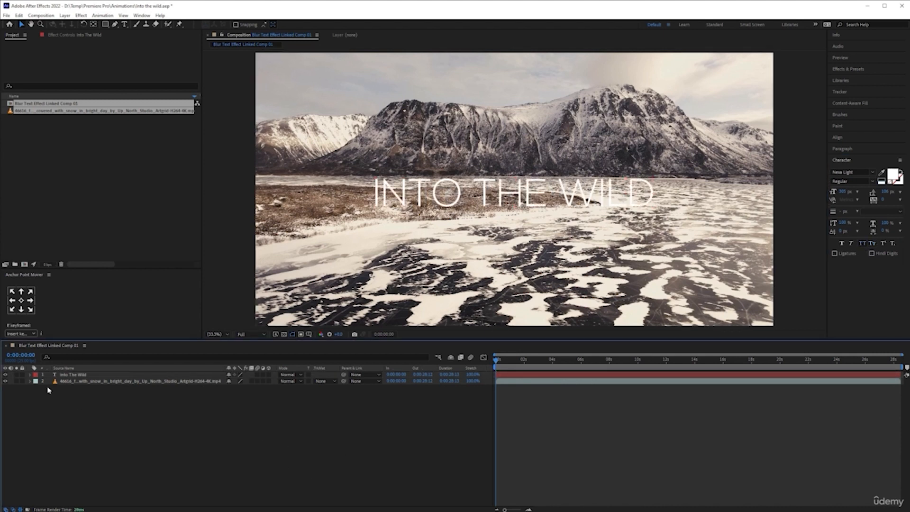
{"action": "left_click", "coordinate": [6, 382]}
{"action": "left_click", "coordinate": [148, 375]}
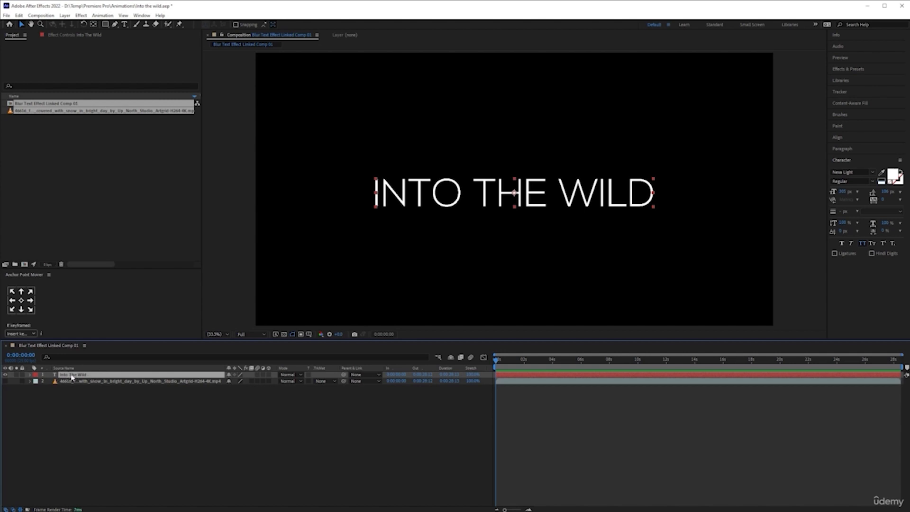
Step: Examine the title layer's Position, Scale, Opacity, Rotation and Anchor Point properties individually and within the full Transform group
{"action": "key", "text": "p"}
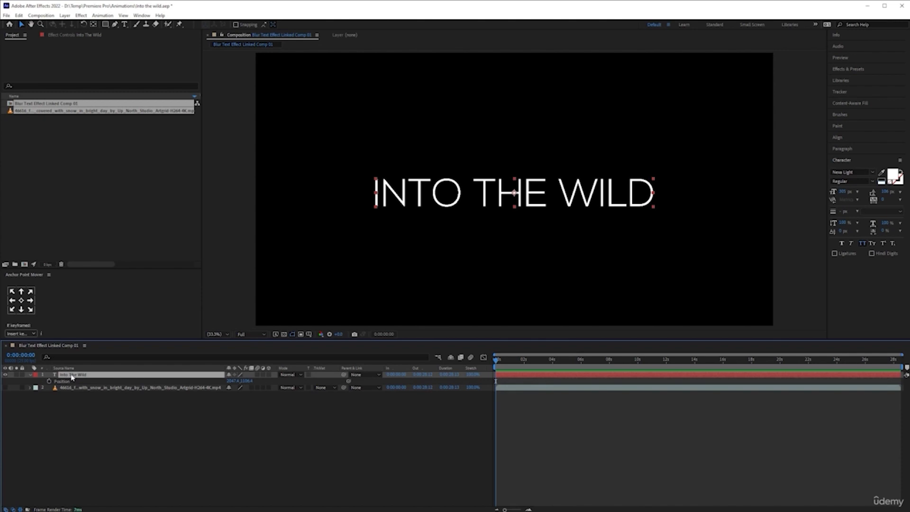
{"action": "key", "text": "s"}
{"action": "key", "text": "t"}
{"action": "left_click", "coordinate": [31, 376]}
{"action": "left_click", "coordinate": [30, 376]}
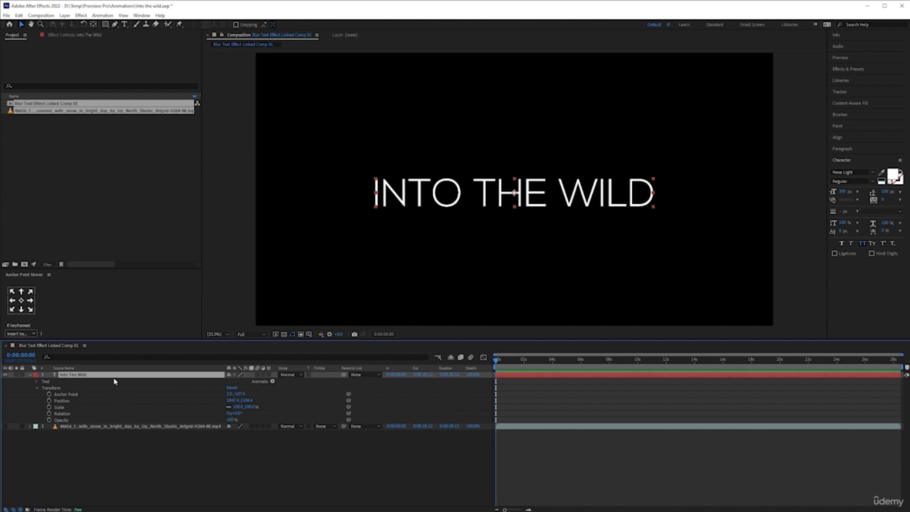
{"action": "key", "text": "r"}
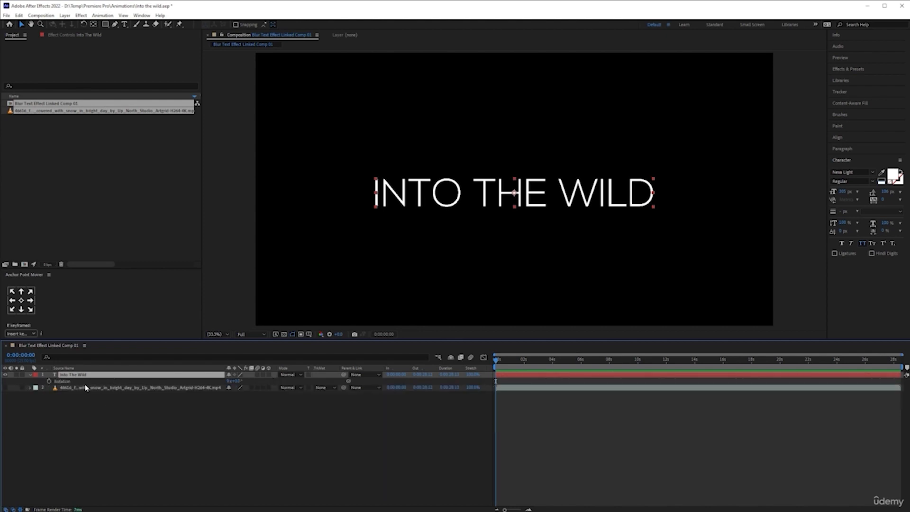
{"action": "left_click", "coordinate": [31, 375]}
{"action": "left_click", "coordinate": [31, 375]}
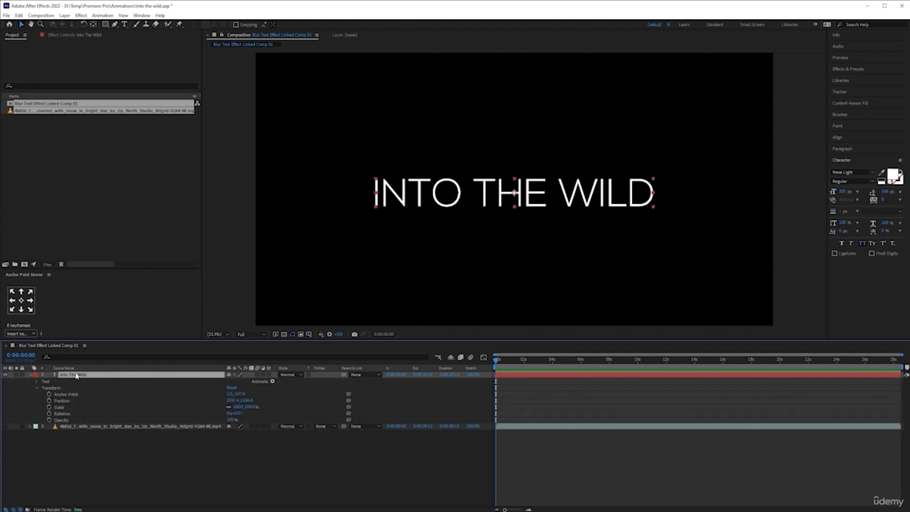
{"action": "key", "text": "a"}
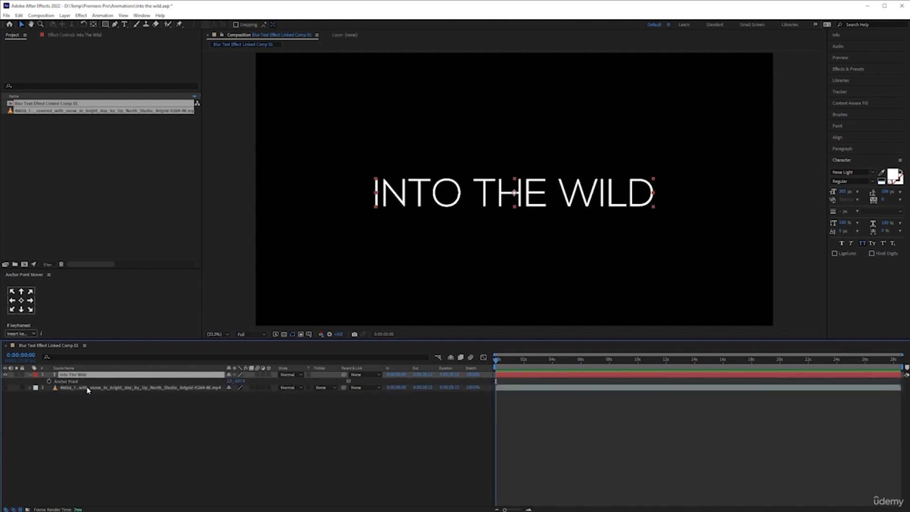
{"action": "left_click", "coordinate": [30, 375]}
{"action": "left_click", "coordinate": [31, 375]}
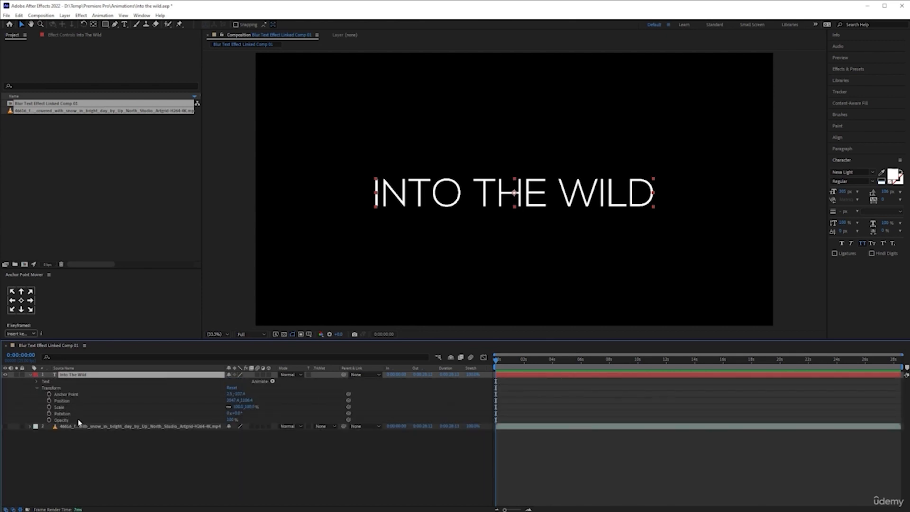
Step: Expand the title's Text properties, including Path Options and More Options, and add a Blur text animator
{"action": "left_click", "coordinate": [37, 388]}
{"action": "left_click", "coordinate": [38, 383]}
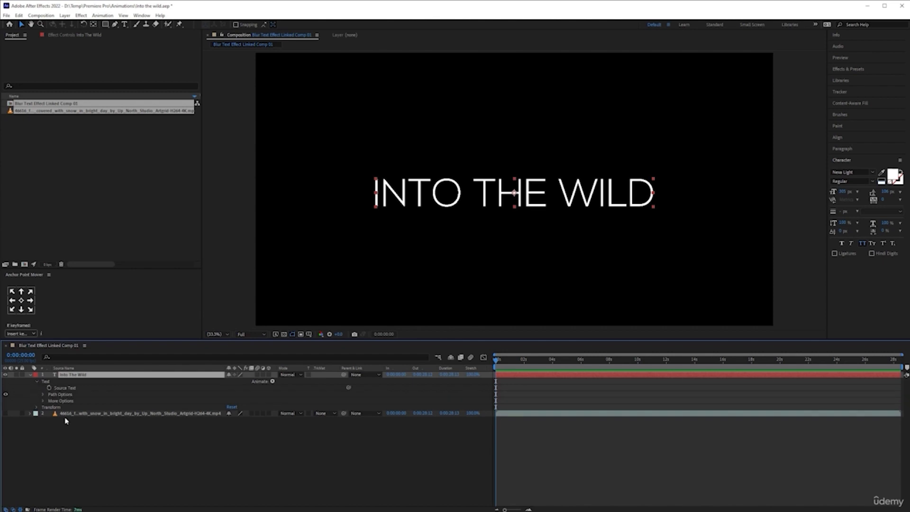
{"action": "left_click", "coordinate": [43, 395]}
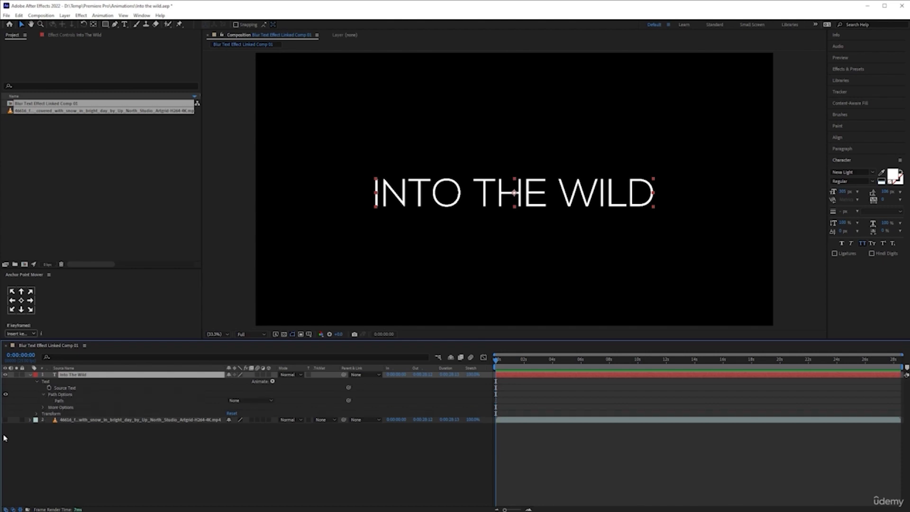
{"action": "left_click", "coordinate": [44, 408]}
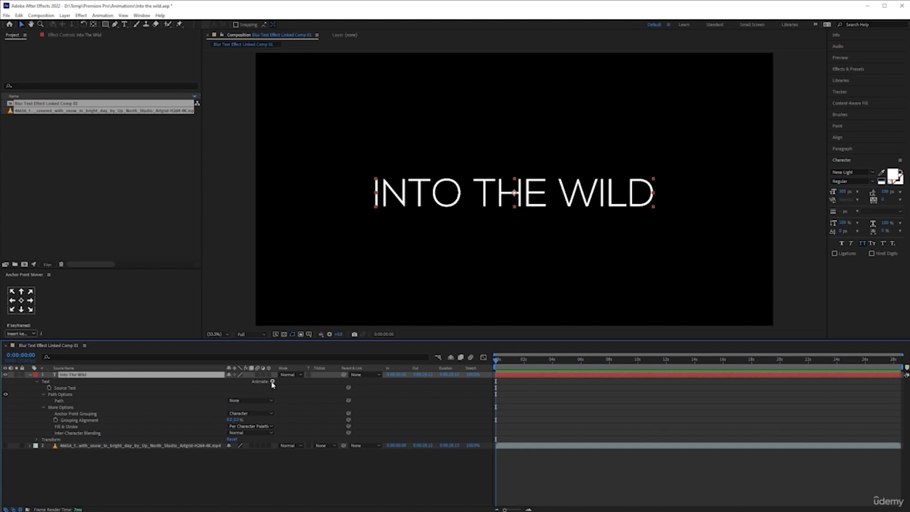
{"action": "left_click", "coordinate": [273, 382]}
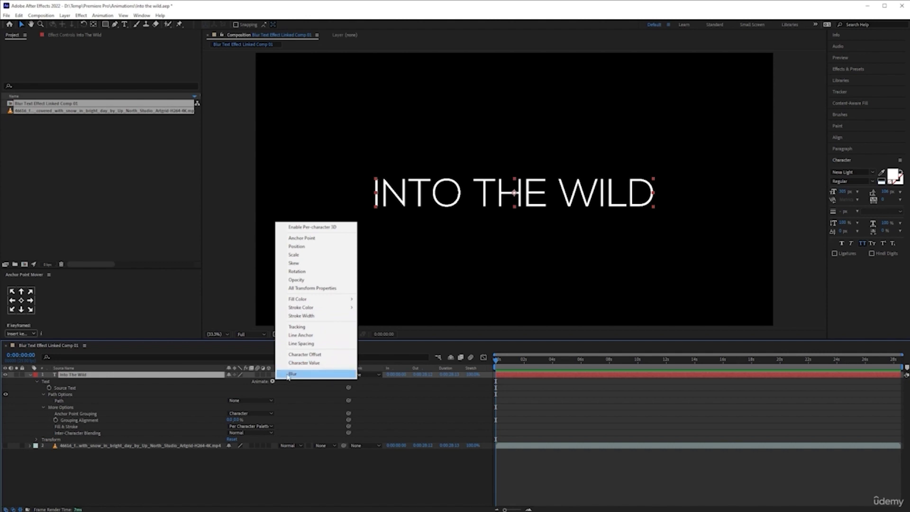
{"action": "left_click", "coordinate": [326, 375]}
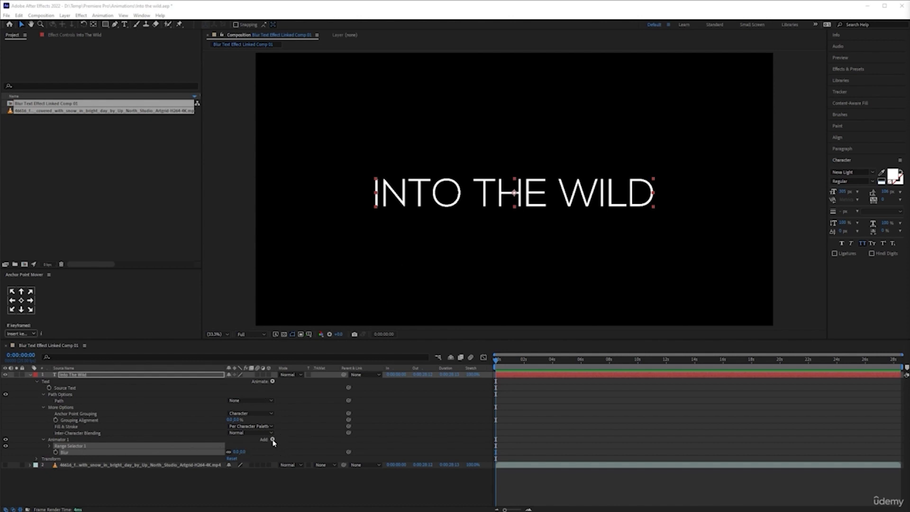
Step: Add the Opacity property to the title's existing blur animator, Animator 1
{"action": "left_click", "coordinate": [272, 383]}
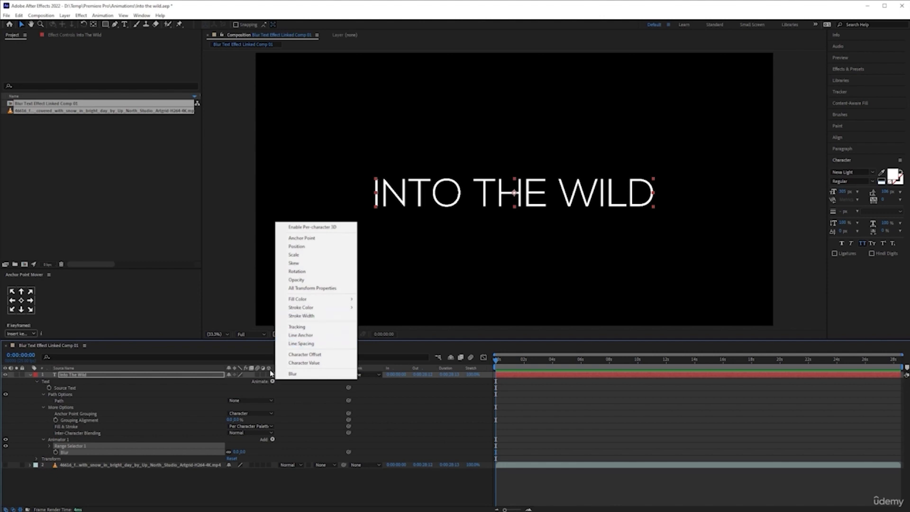
{"action": "left_click", "coordinate": [272, 440]}
{"action": "mouse_move", "coordinate": [287, 442]}
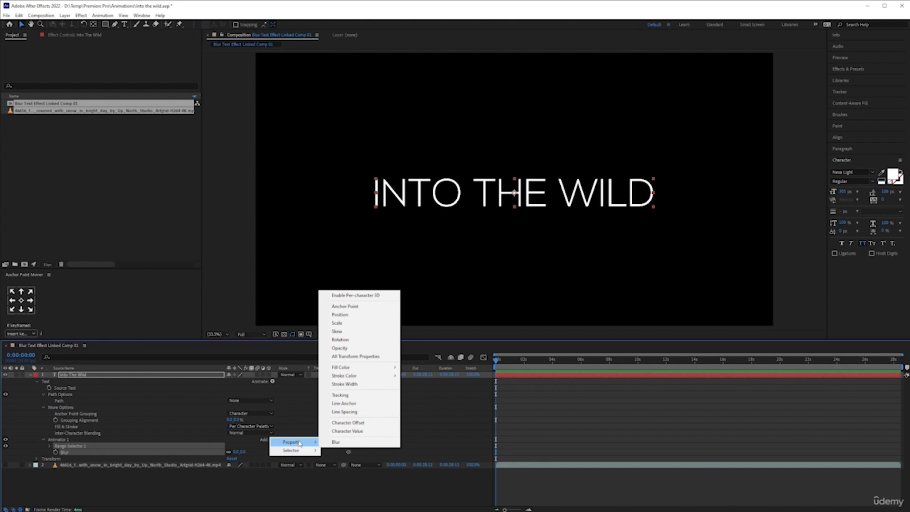
{"action": "left_click", "coordinate": [360, 350]}
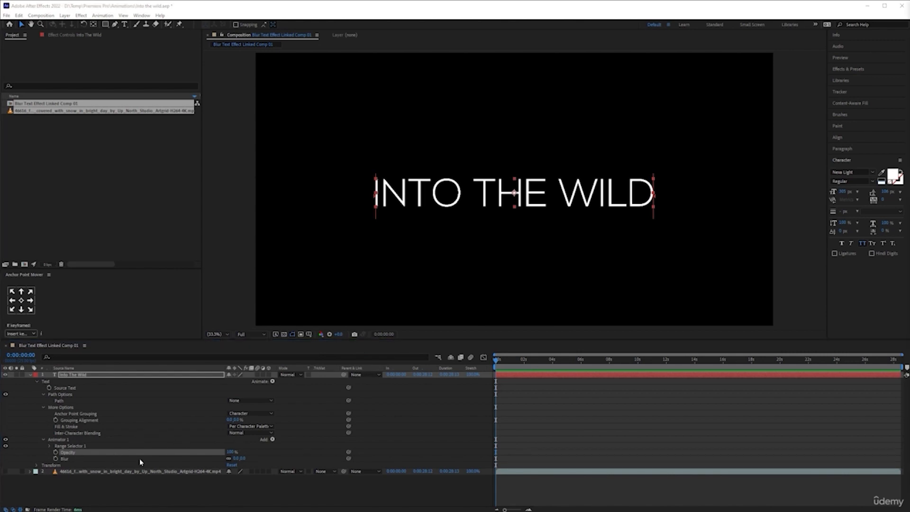
Step: Set Animator 1's Blur to 50 and expand Range Selector 1 together with its Advanced options
{"action": "left_click", "coordinate": [236, 459]}
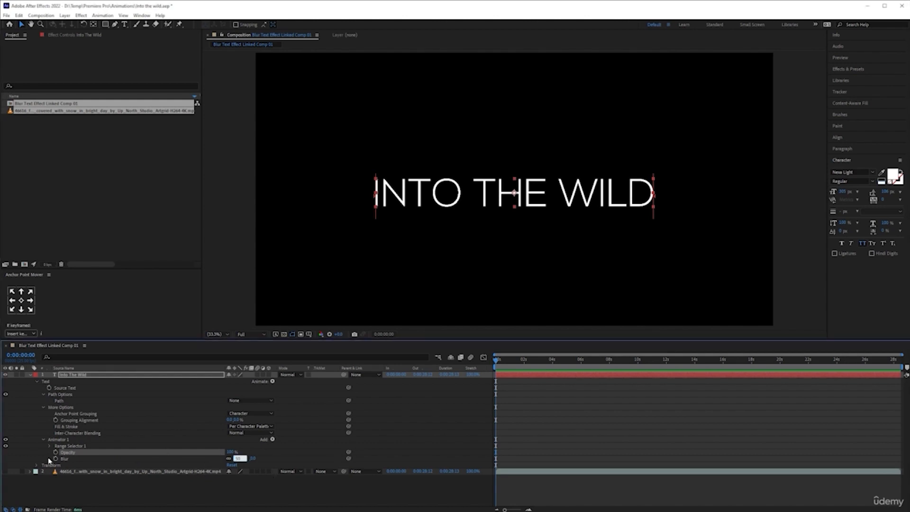
{"action": "left_click", "coordinate": [49, 461]}
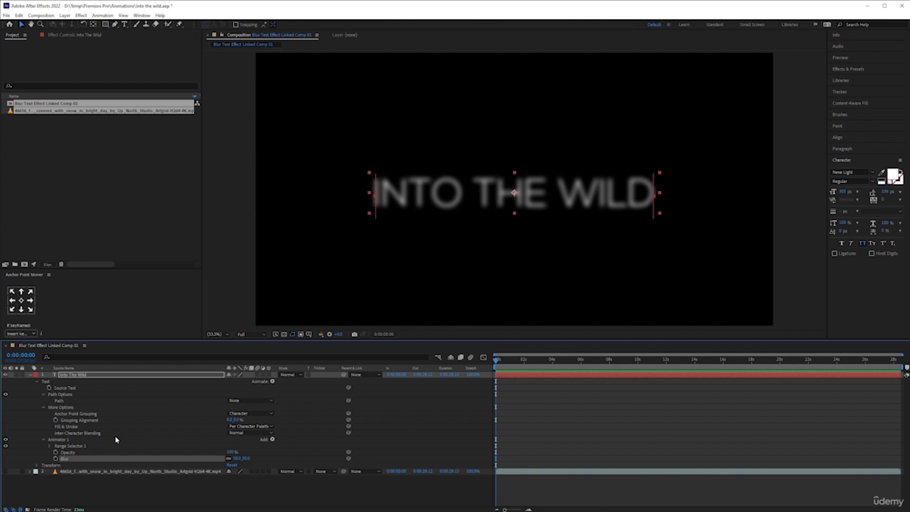
{"action": "left_click", "coordinate": [49, 446]}
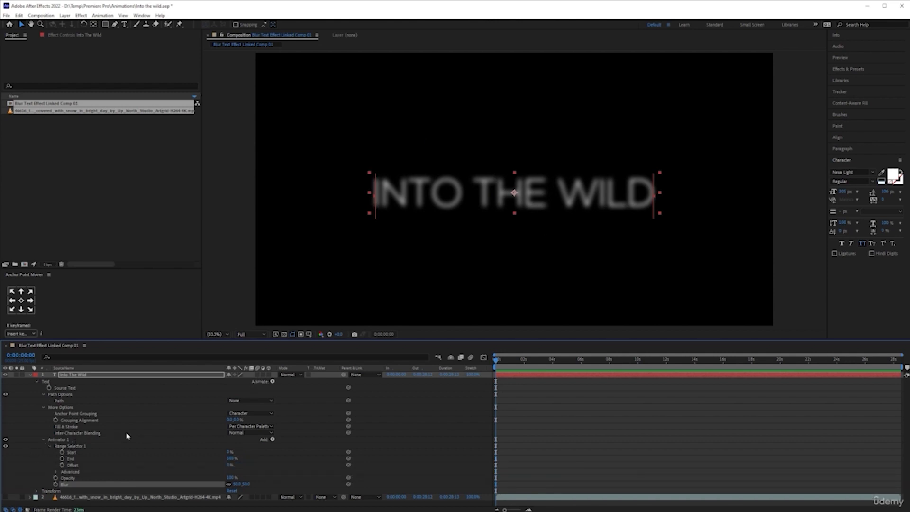
{"action": "left_click", "coordinate": [57, 472]}
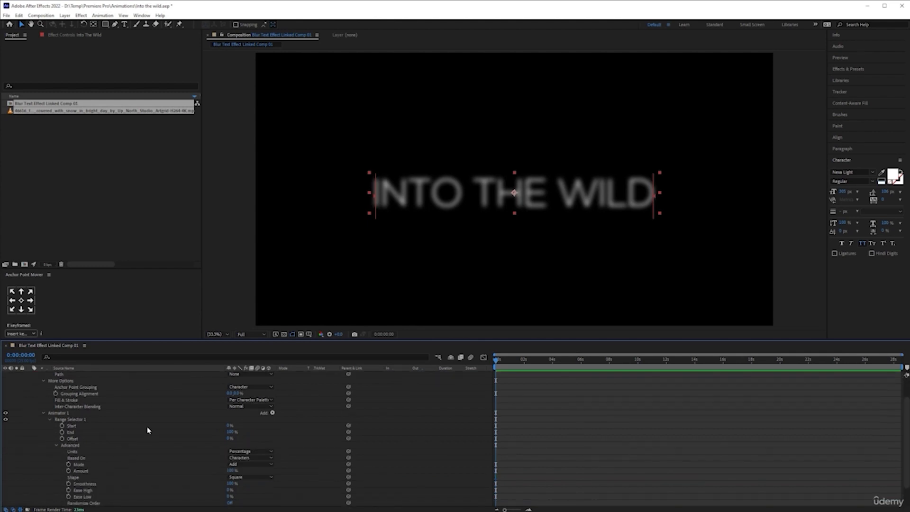
{"action": "scroll", "coordinate": [148, 430], "scroll_direction": "down", "scroll_amount": 2}
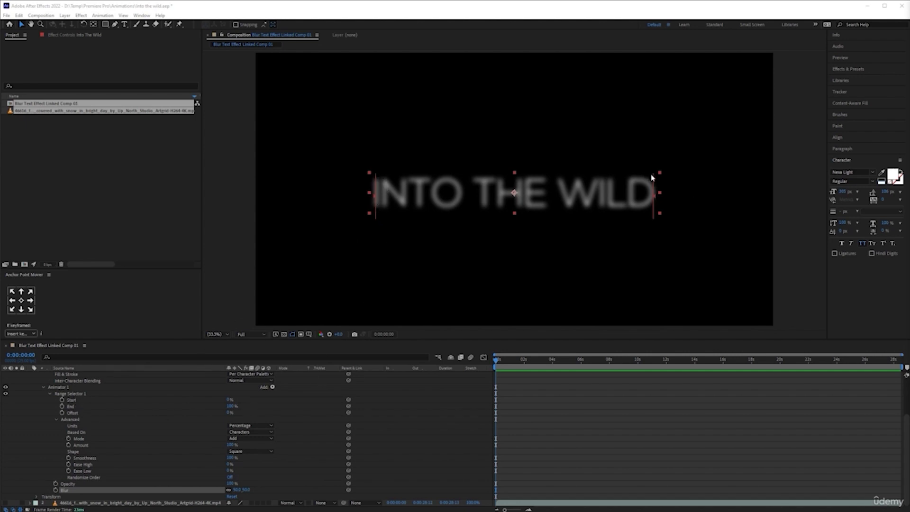
Step: Test how raising Range Selector 1's Offset shifts the blur across the title, and reset the Offset to 0%
{"action": "left_click_drag", "start_coordinate": [228, 413], "coordinate": [252, 413]}
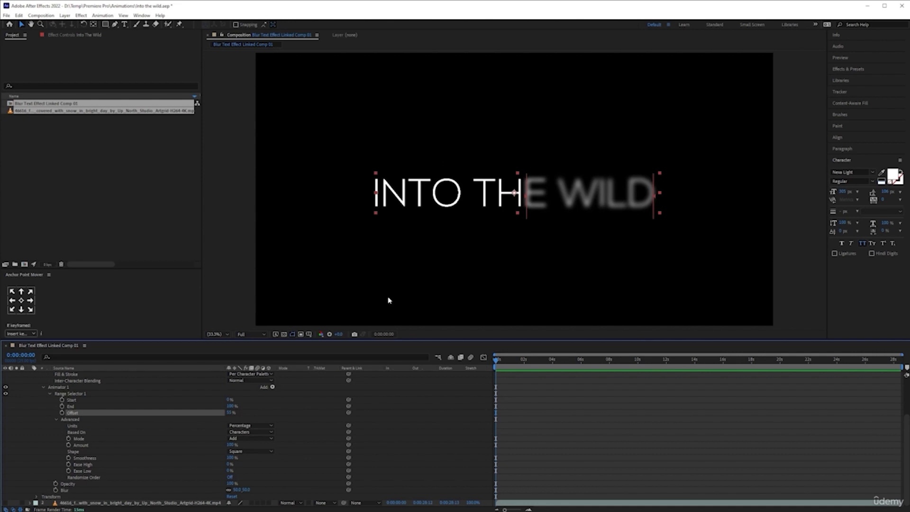
{"action": "scroll", "coordinate": [141, 450], "scroll_direction": "up", "scroll_amount": 1}
{"action": "scroll", "coordinate": [148, 453], "scroll_direction": "down", "scroll_amount": 1}
{"action": "left_click", "coordinate": [231, 413]}
{"action": "type", "text": "0"}
{"action": "key", "text": "Return"}
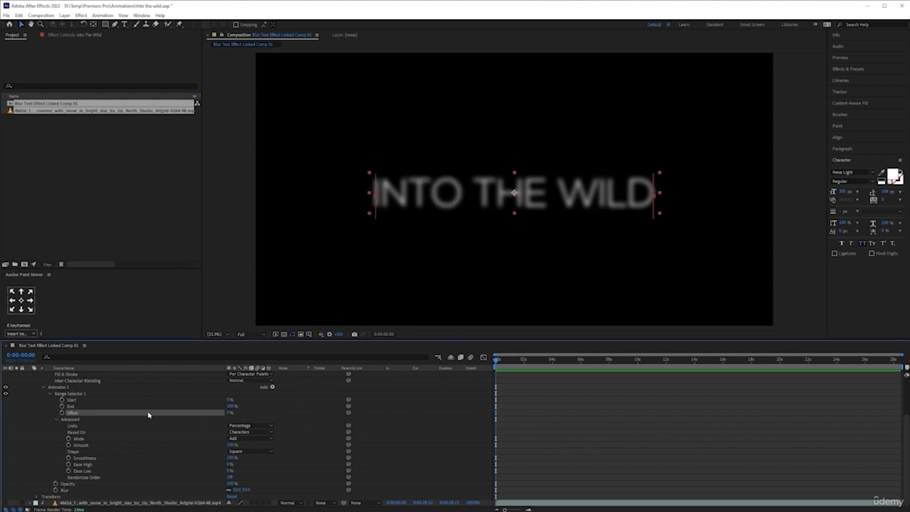
Step: Set the Shape of Range Selector 1 to Ramp Up in its Advanced options
{"action": "right_click", "coordinate": [178, 412]}
{"action": "left_click", "coordinate": [215, 480]}
{"action": "left_click", "coordinate": [271, 453]}
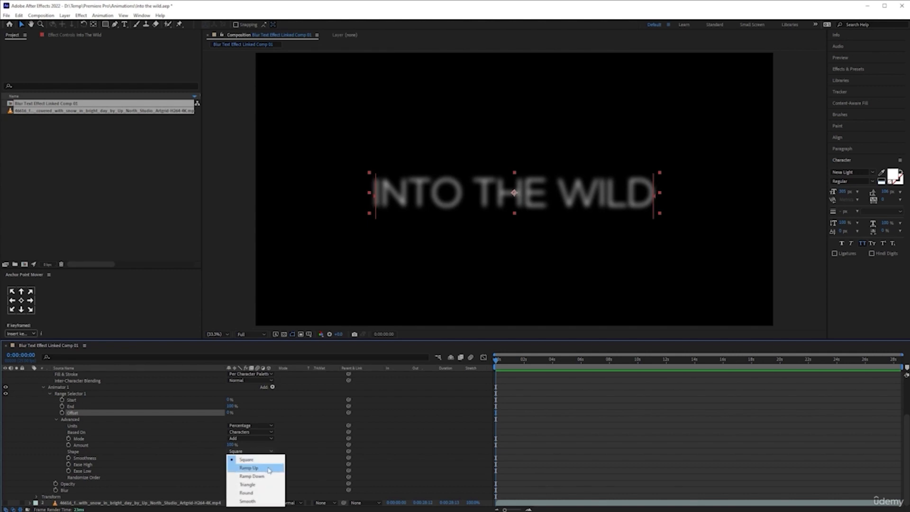
{"action": "left_click", "coordinate": [249, 468]}
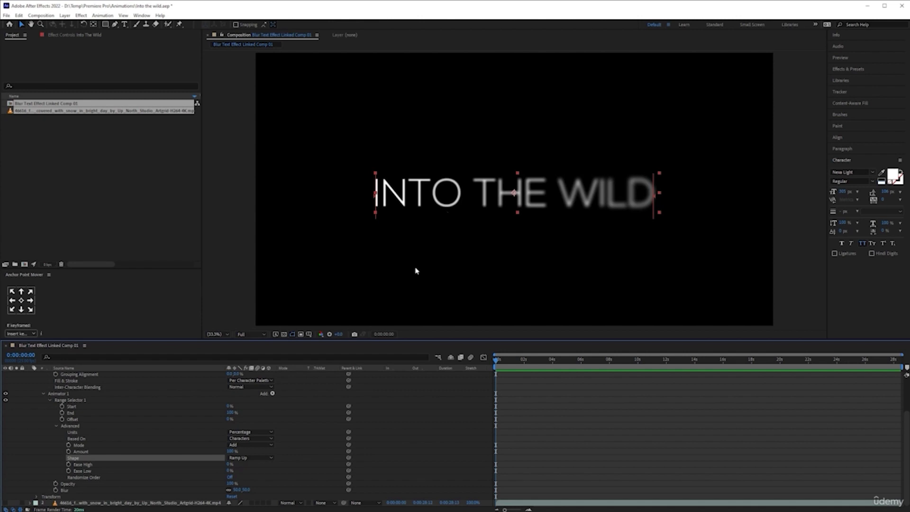
Step: In Premiere Pro, try a gradual Time Remapping speed ramp on the mountain clip and undo it
{"action": "key", "text": "alt+Tab"}
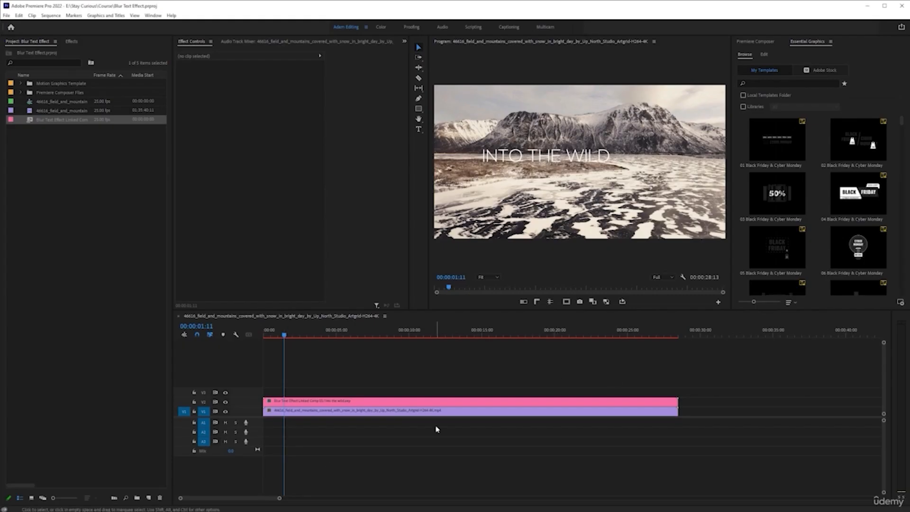
{"action": "scroll", "coordinate": [256, 408], "scroll_direction": "up", "scroll_amount": 4}
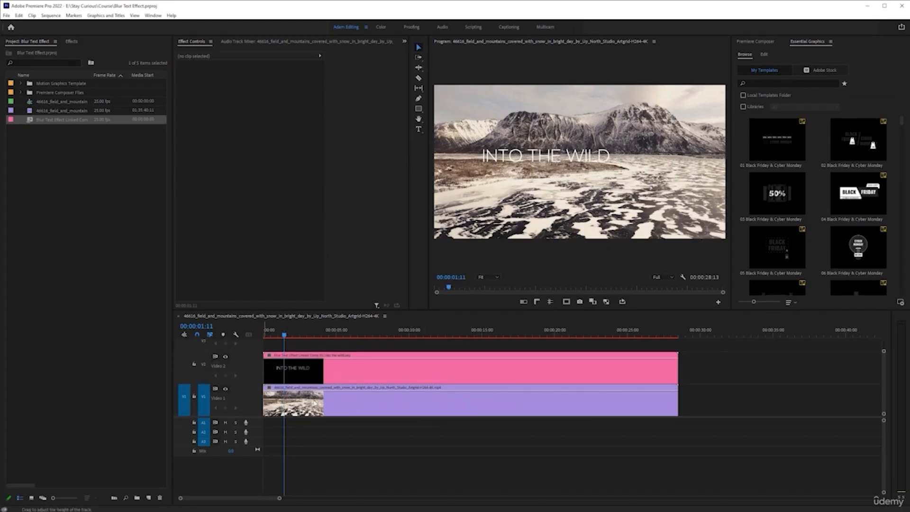
{"action": "left_click", "coordinate": [371, 406]}
{"action": "mouse_move", "coordinate": [434, 398]}
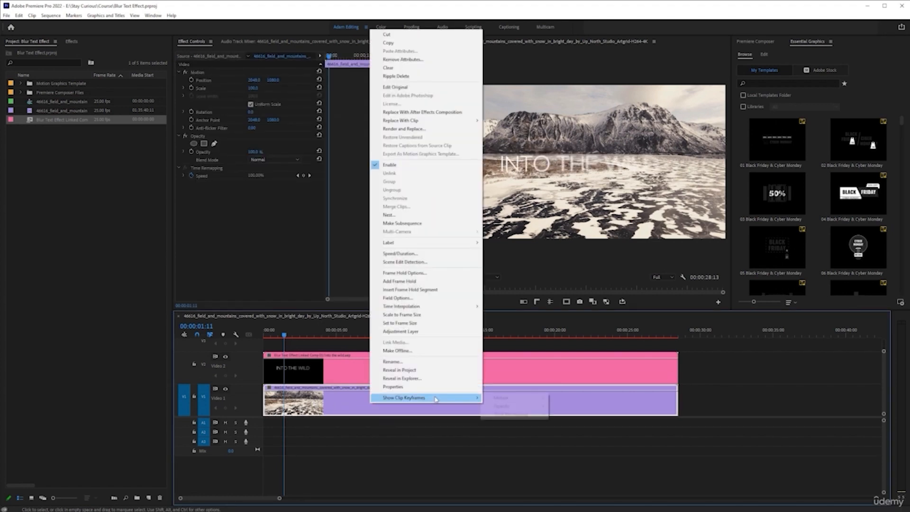
{"action": "mouse_move", "coordinate": [527, 416]}
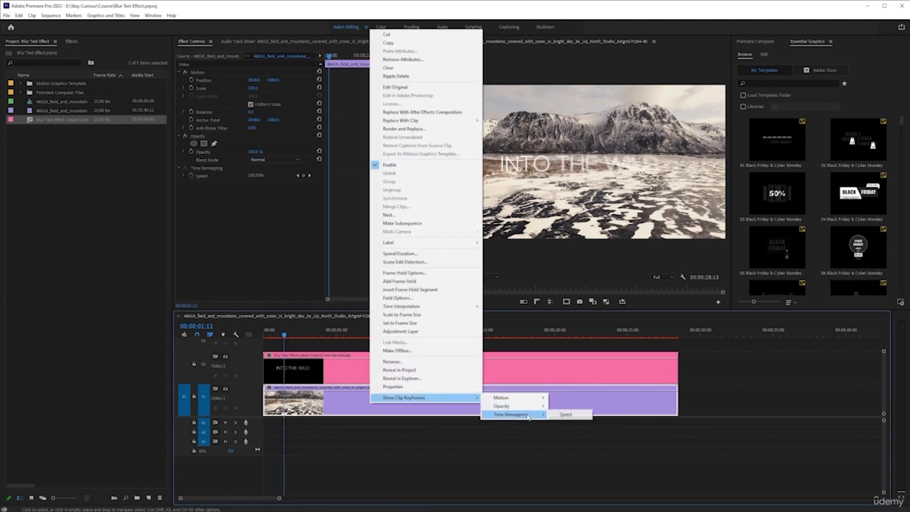
{"action": "left_click", "coordinate": [566, 416]}
{"action": "left_click", "coordinate": [311, 404], "text": "ctrl"}
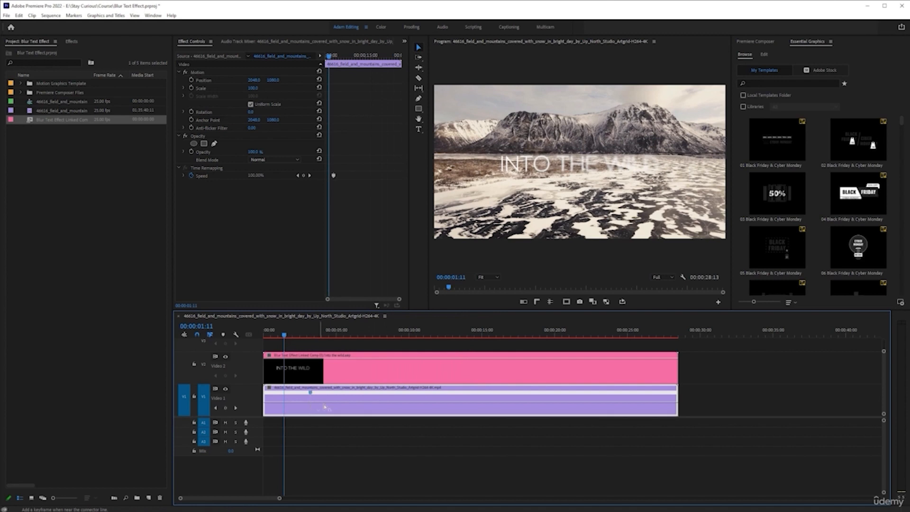
{"action": "mouse_move", "coordinate": [337, 407]}
{"action": "left_mouse_down"}
{"action": "mouse_move", "coordinate": [342, 423]}
{"action": "mouse_move", "coordinate": [315, 399]}
{"action": "mouse_move", "coordinate": [339, 401]}
{"action": "left_mouse_up"}
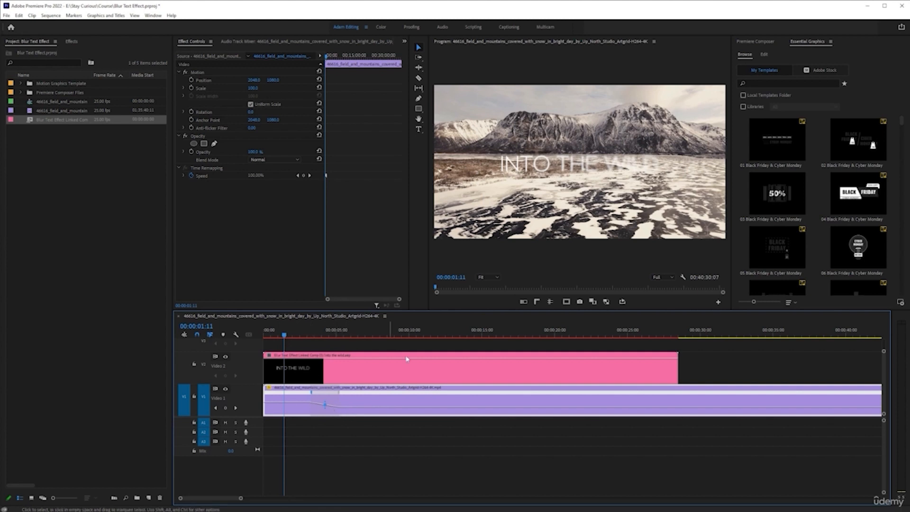
{"action": "key", "text": "ctrl+z"}
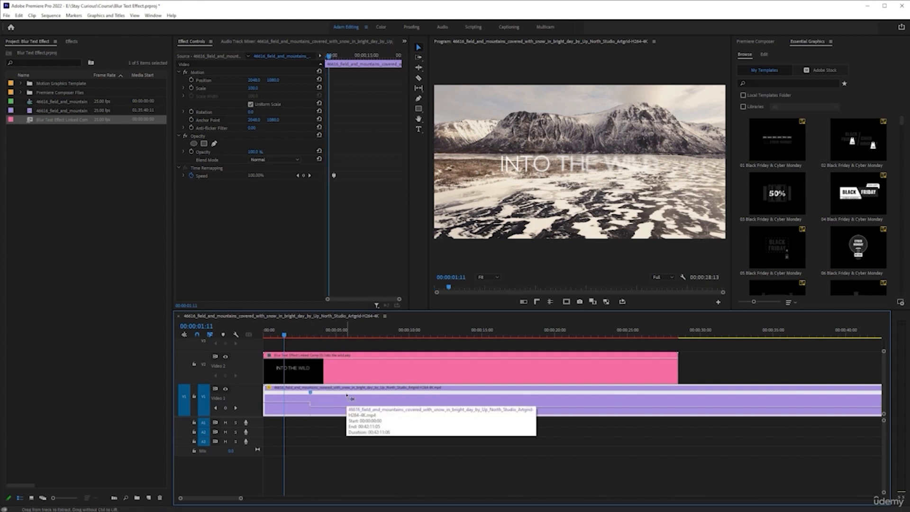
{"action": "key", "text": "ctrl+z"}
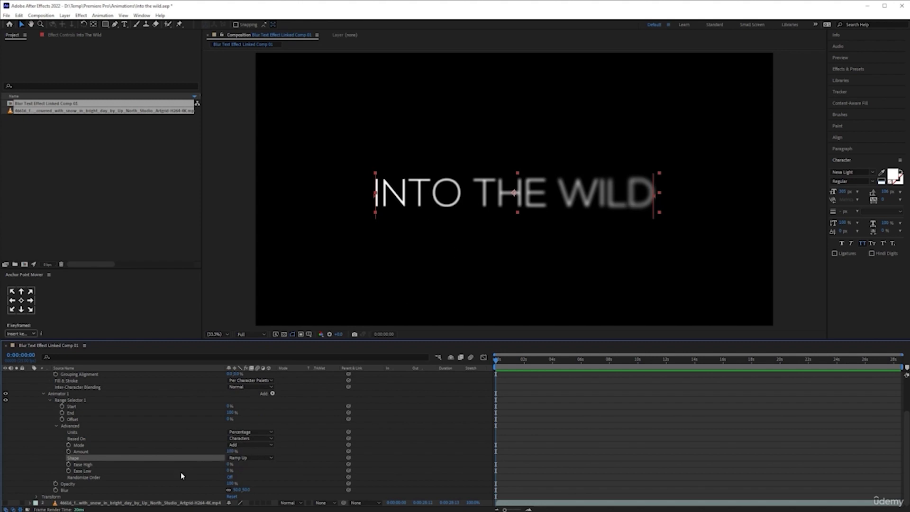
Step: In After Effects, turn on Randomize Order for Range Selector 1 and keyframe its Offset at -100% at 0:00:00:00
{"action": "left_click", "coordinate": [231, 478]}
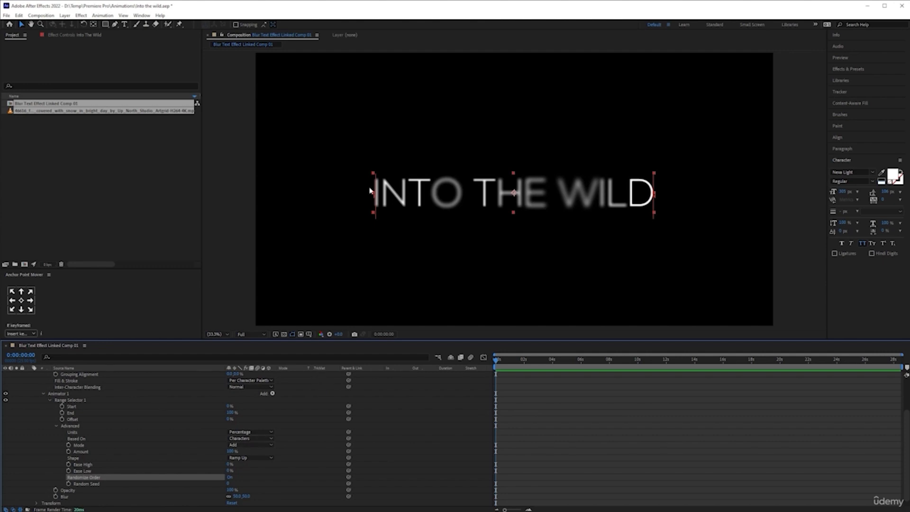
{"action": "left_click_drag", "start_coordinate": [496, 362], "coordinate": [448, 363]}
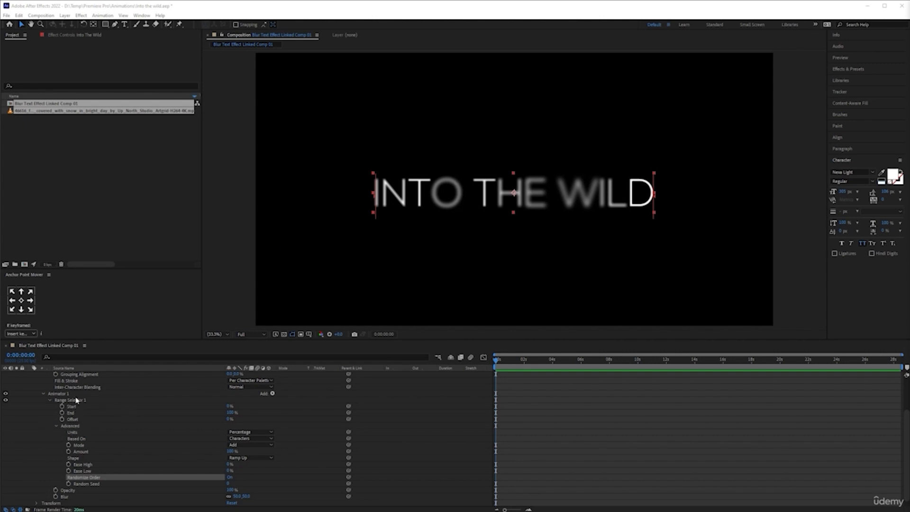
{"action": "left_click", "coordinate": [63, 419]}
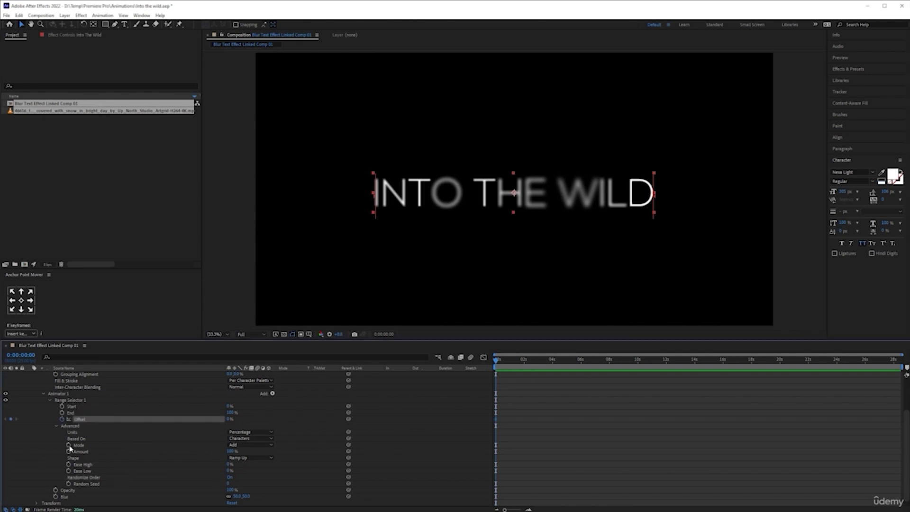
{"action": "left_click", "coordinate": [230, 419]}
{"action": "key", "text": "Return"}
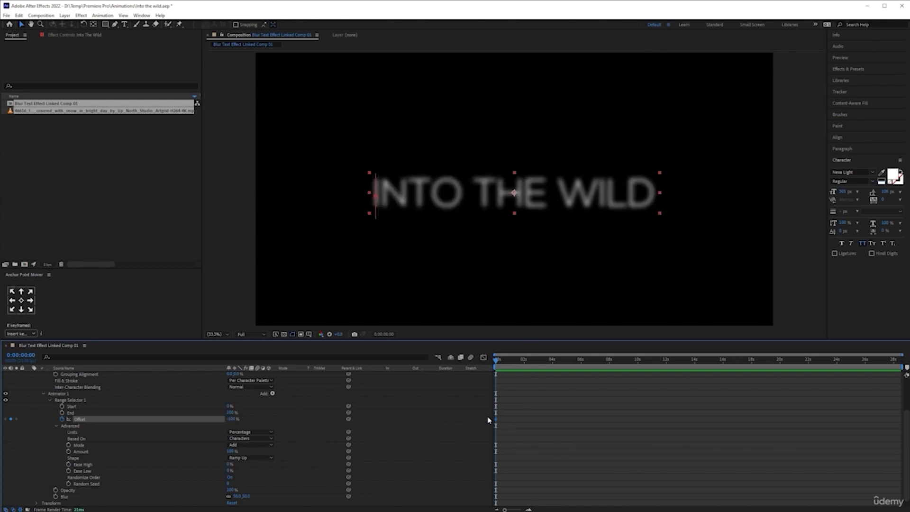
Step: Add a second Offset keyframe of 100% at 0:00:01:24 for Range Selector 1
{"action": "left_click_drag", "start_coordinate": [498, 363], "coordinate": [524, 363]}
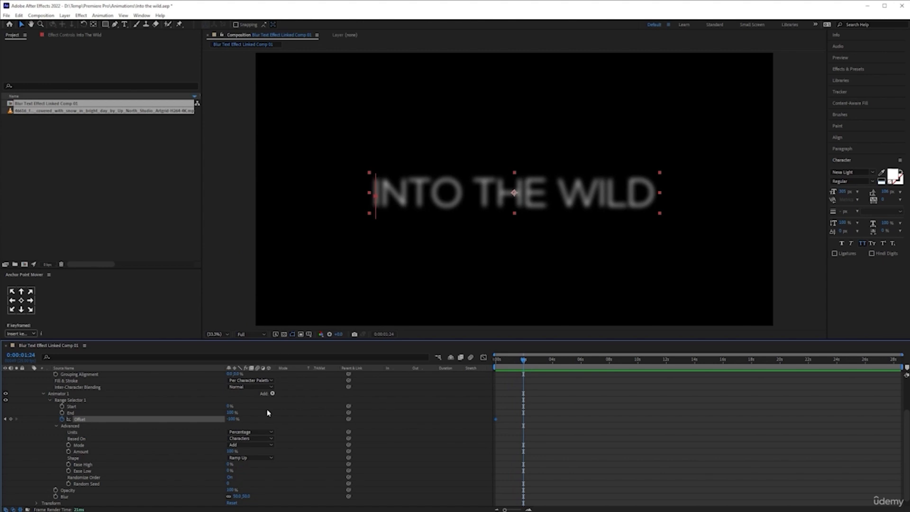
{"action": "scroll", "coordinate": [522, 419], "scroll_direction": "up", "scroll_amount": 5}
{"action": "scroll", "coordinate": [523, 422], "scroll_direction": "down", "scroll_amount": 2}
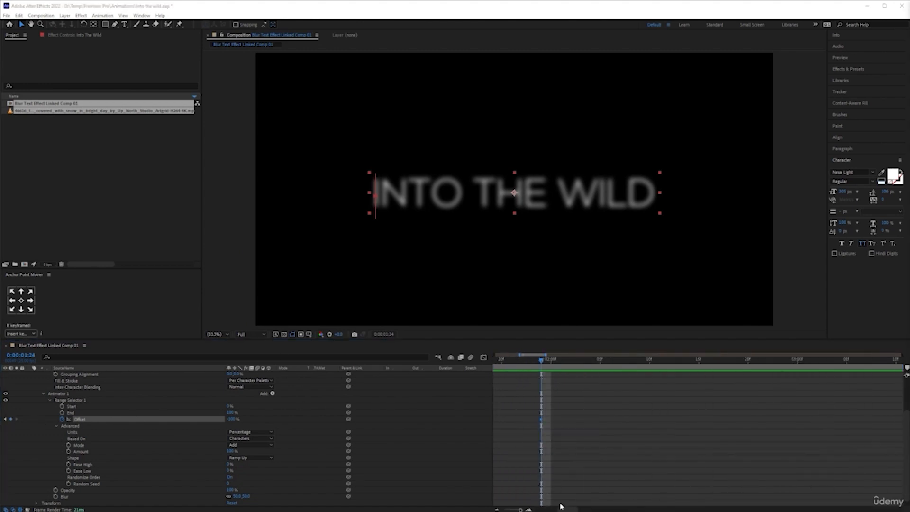
{"action": "scroll", "coordinate": [561, 506], "scroll_direction": "down", "scroll_amount": 5}
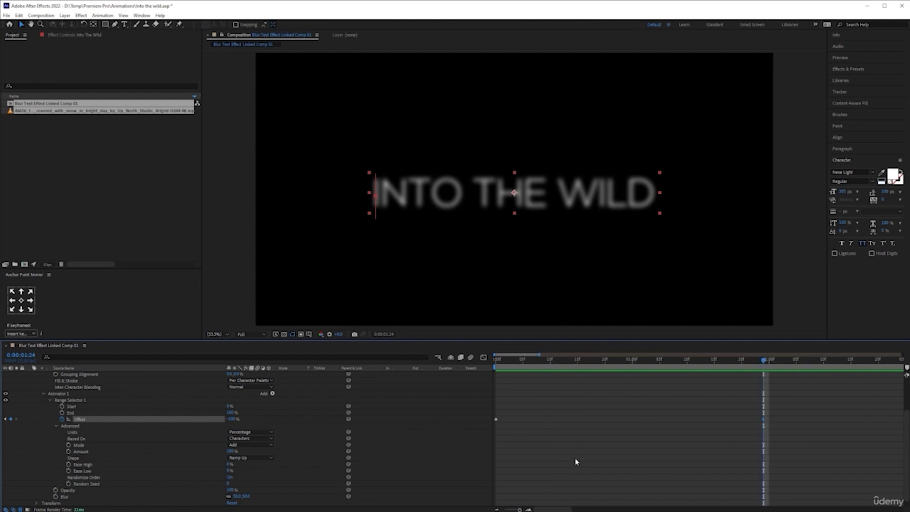
{"action": "left_click", "coordinate": [689, 415]}
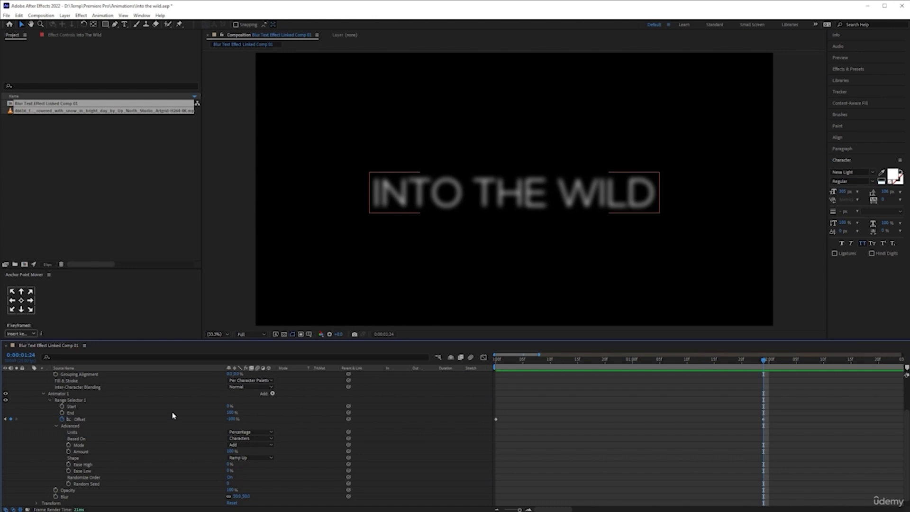
{"action": "left_click", "coordinate": [231, 419]}
{"action": "type", "text": "100"}
{"action": "key", "text": "Return"}
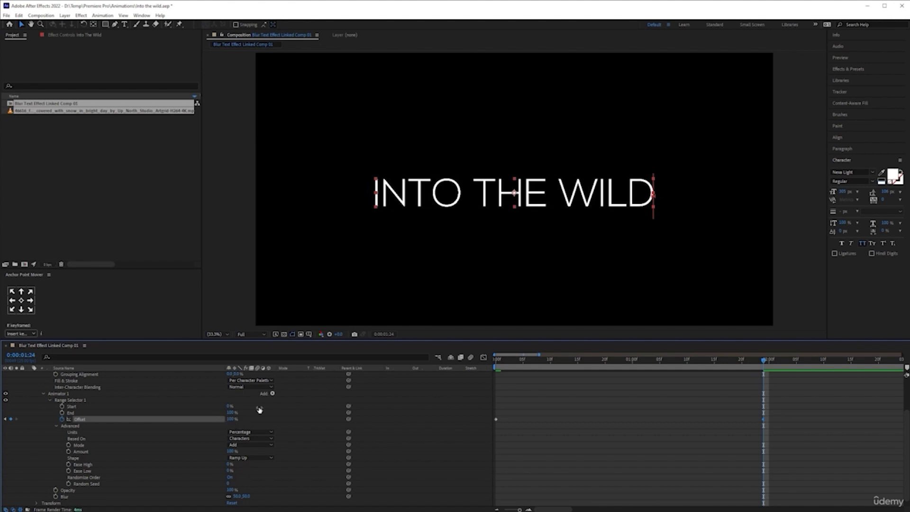
Step: Play the title's randomized blur reveal from the start several times to check the Offset animation
{"action": "left_click", "coordinate": [505, 364]}
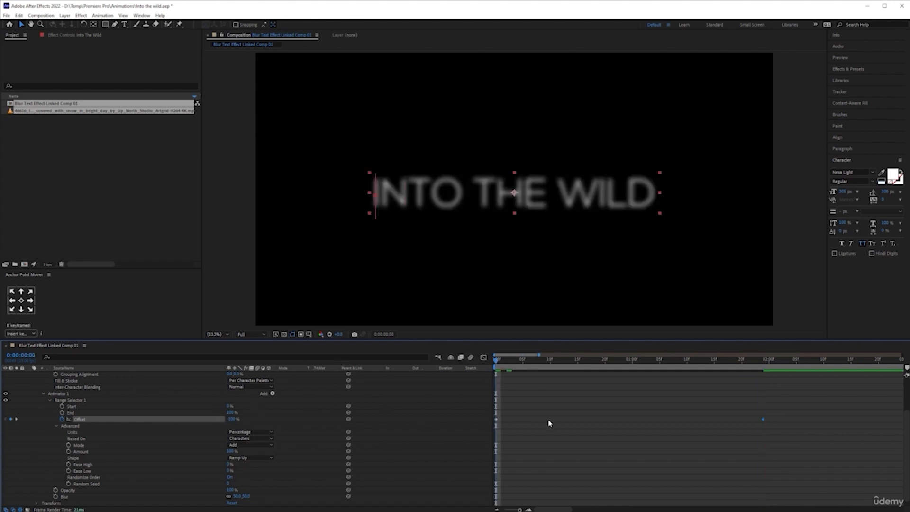
{"action": "key", "text": "space"}
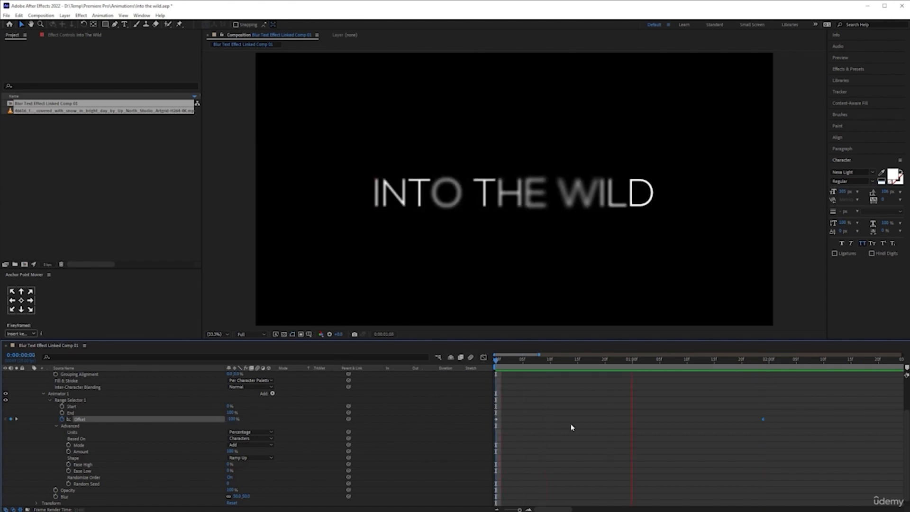
{"action": "key", "text": "space"}
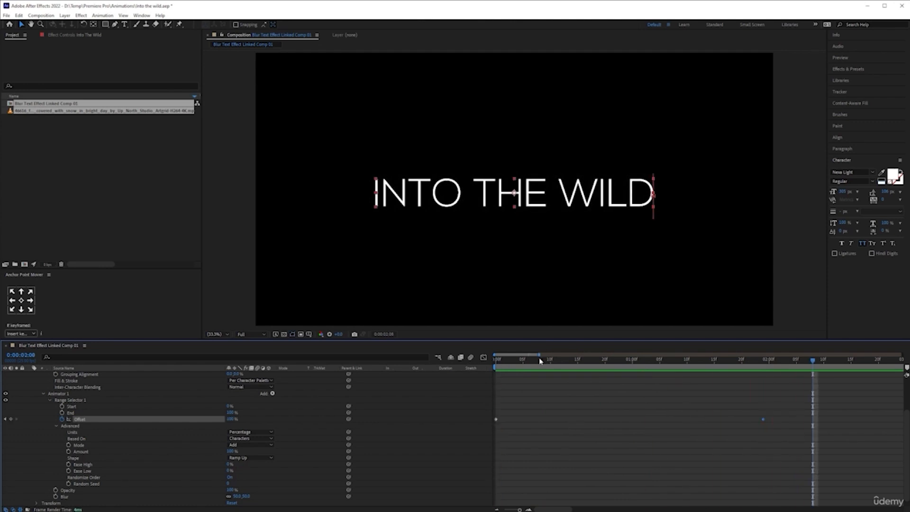
{"action": "key", "text": "Home"}
{"action": "key", "text": "space"}
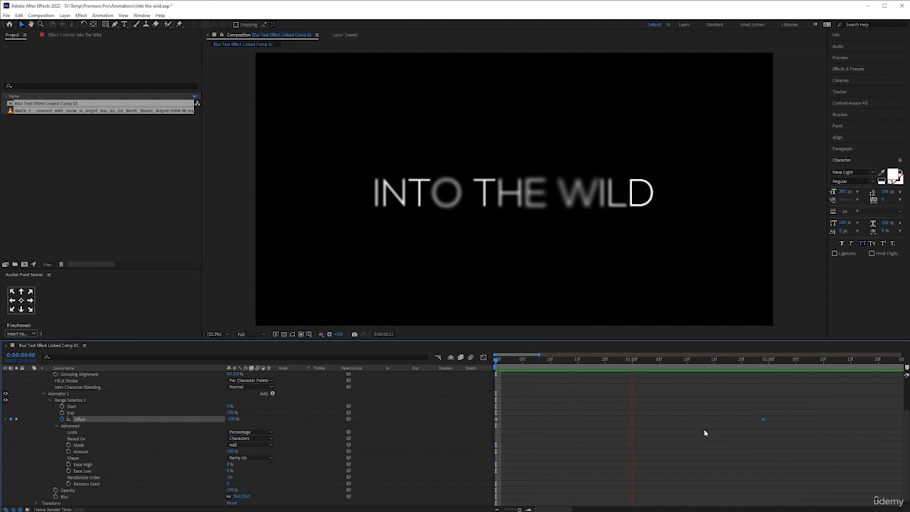
{"action": "key", "text": "space"}
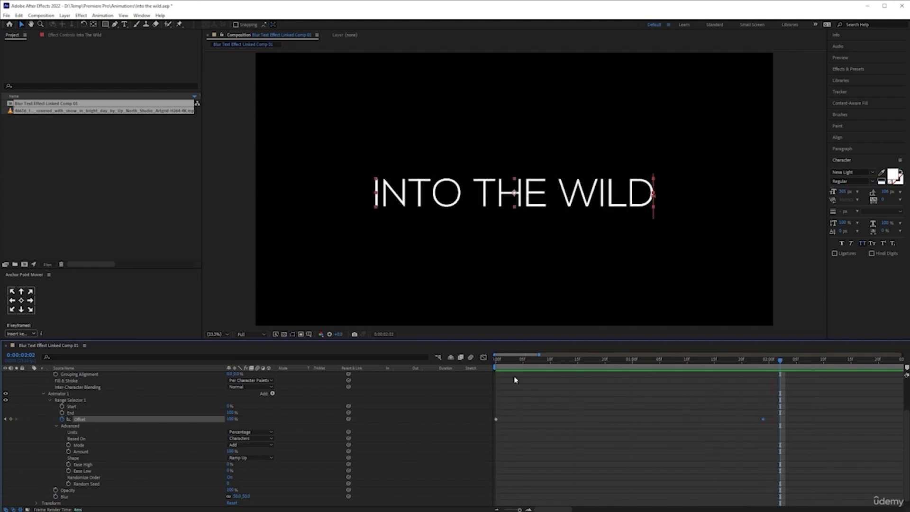
{"action": "left_click_drag", "start_coordinate": [515, 362], "coordinate": [428, 362]}
{"action": "key", "text": "space"}
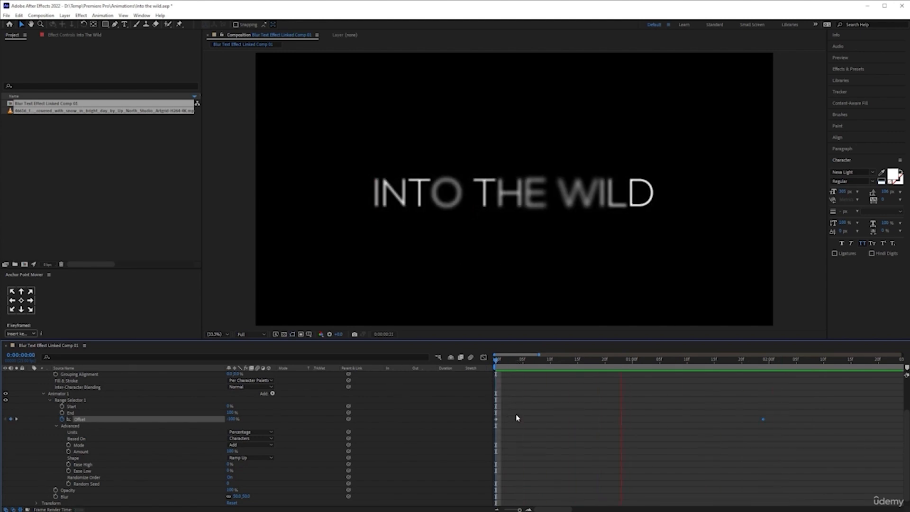
{"action": "key", "text": "space"}
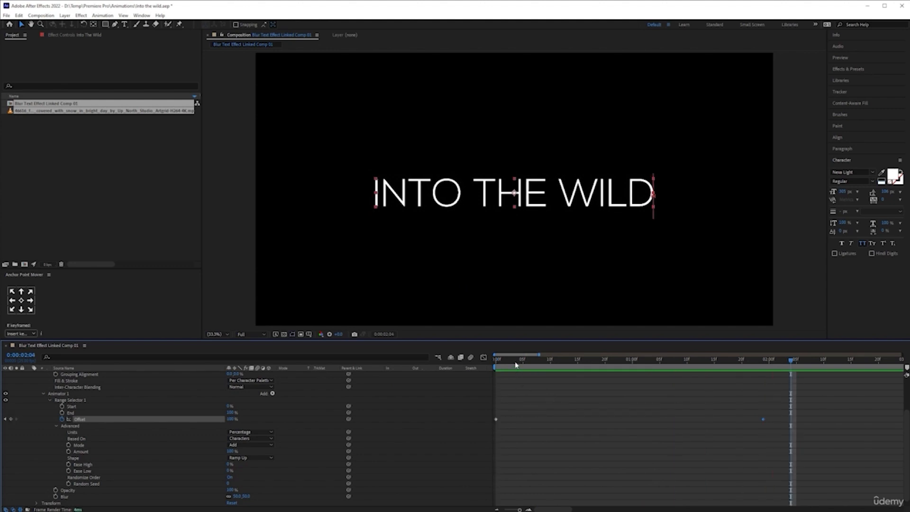
{"action": "key", "text": "Home"}
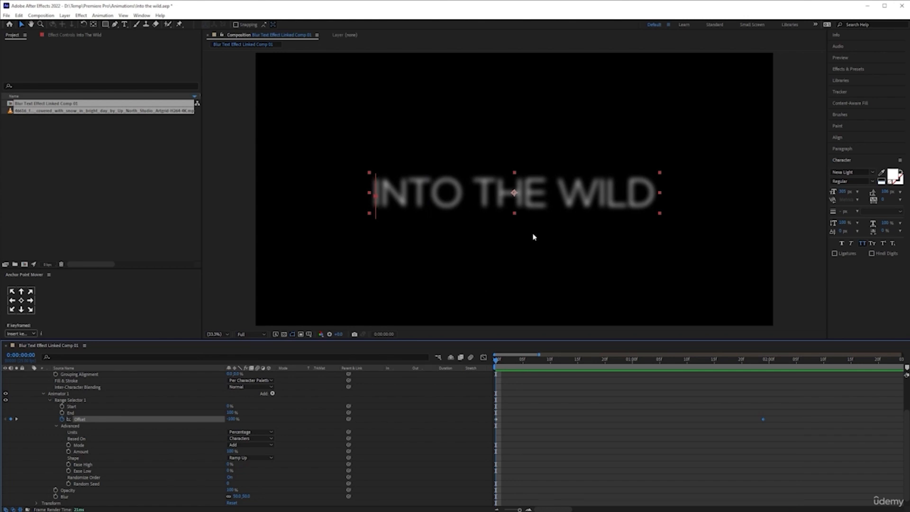
Step: Keyframe Animator 1's Opacity from 0% at 0:00:00:00 to 100% at 0:00:01:00
{"action": "scroll", "coordinate": [366, 408], "scroll_direction": "down", "scroll_amount": 1}
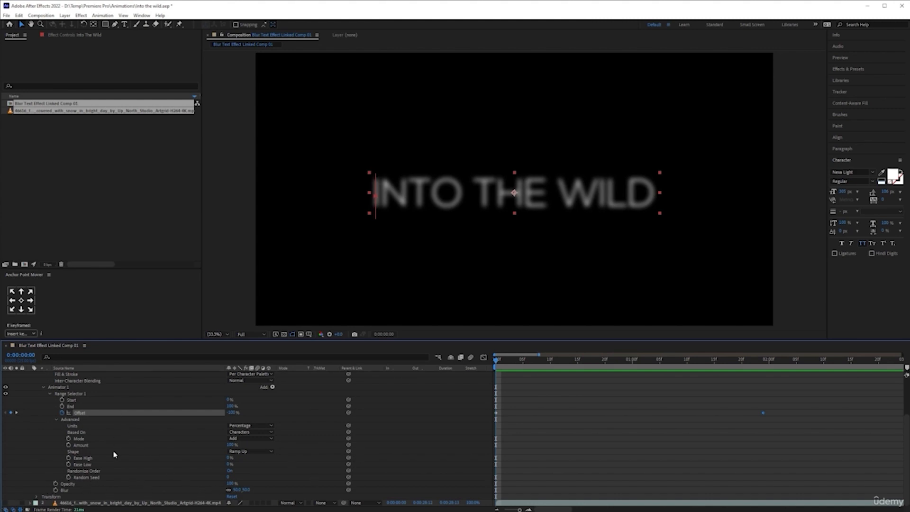
{"action": "left_click", "coordinate": [55, 484]}
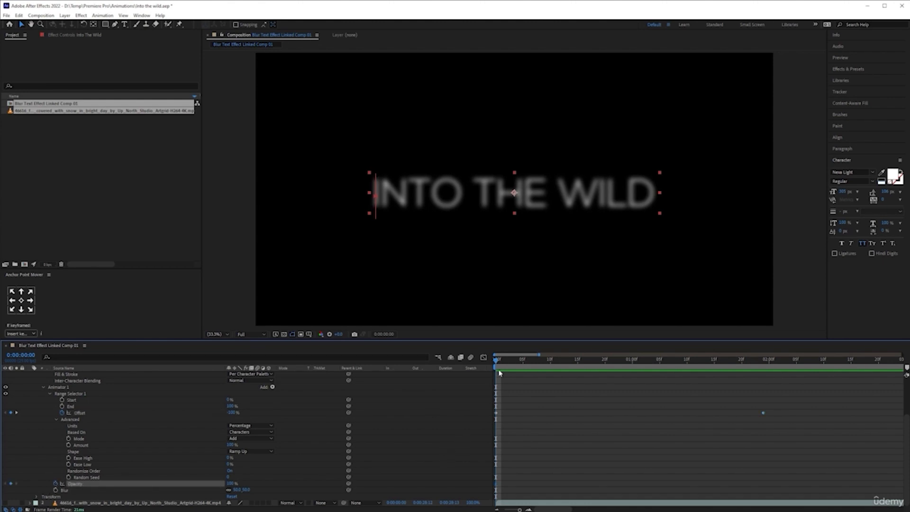
{"action": "left_click_drag", "start_coordinate": [497, 361], "coordinate": [633, 364]}
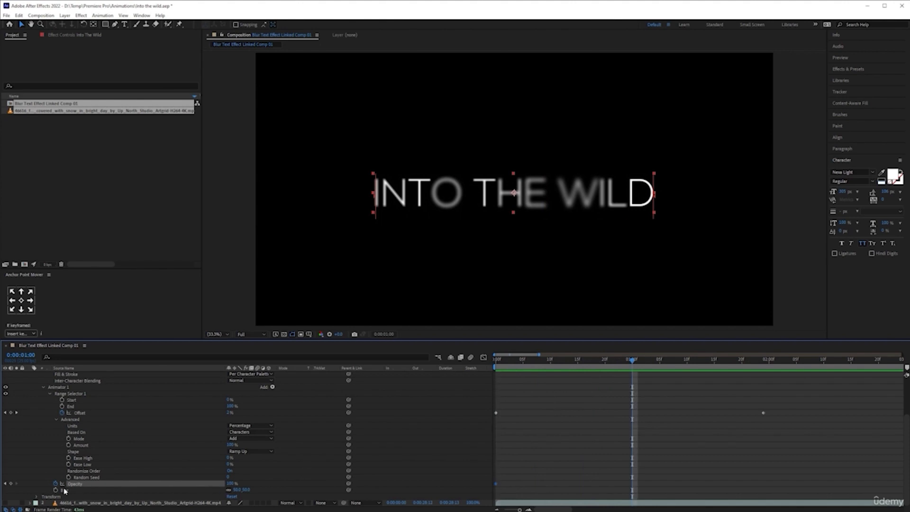
{"action": "left_click", "coordinate": [10, 484]}
{"action": "left_click", "coordinate": [5, 484]}
{"action": "left_click", "coordinate": [232, 483]}
{"action": "type", "text": "0"}
{"action": "key", "text": "Return"}
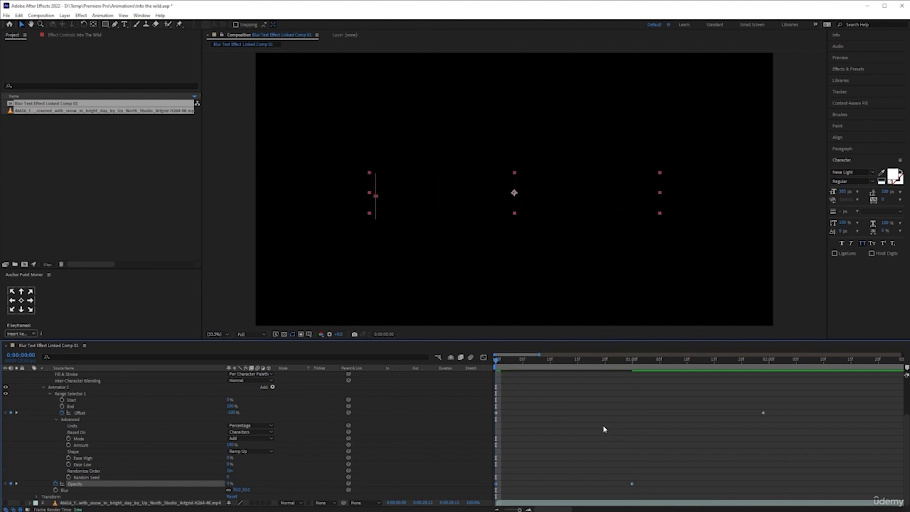
Step: Preview the fade-in and move the second Opacity keyframe to 0:00:01:16
{"action": "key", "text": "space"}
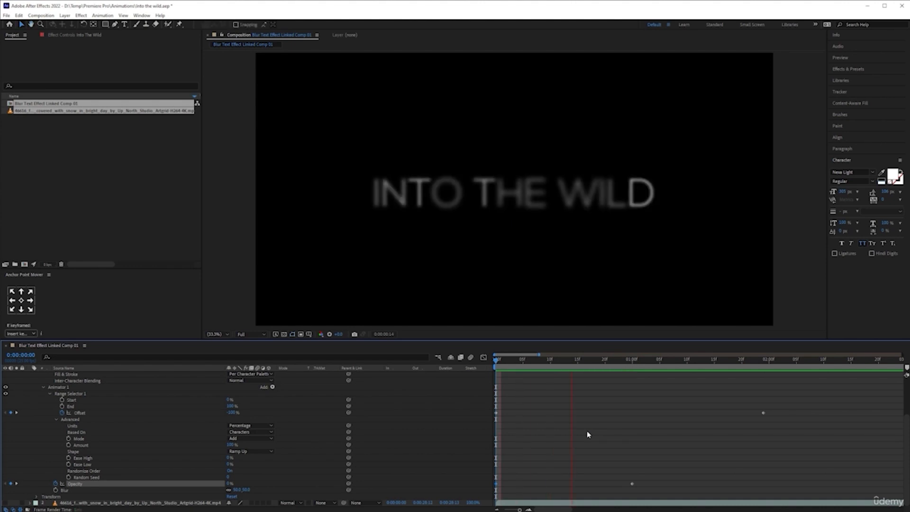
{"action": "key", "text": "space"}
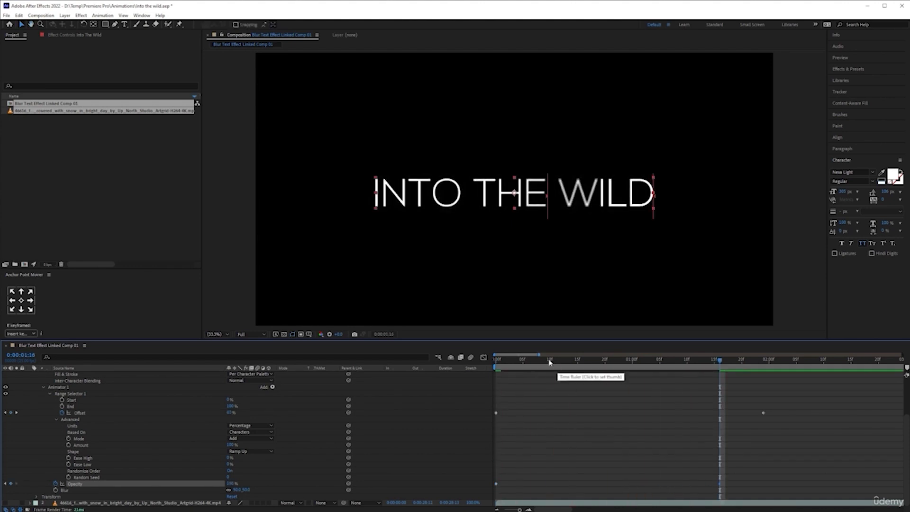
{"action": "key", "text": "Home"}
{"action": "key", "text": "space"}
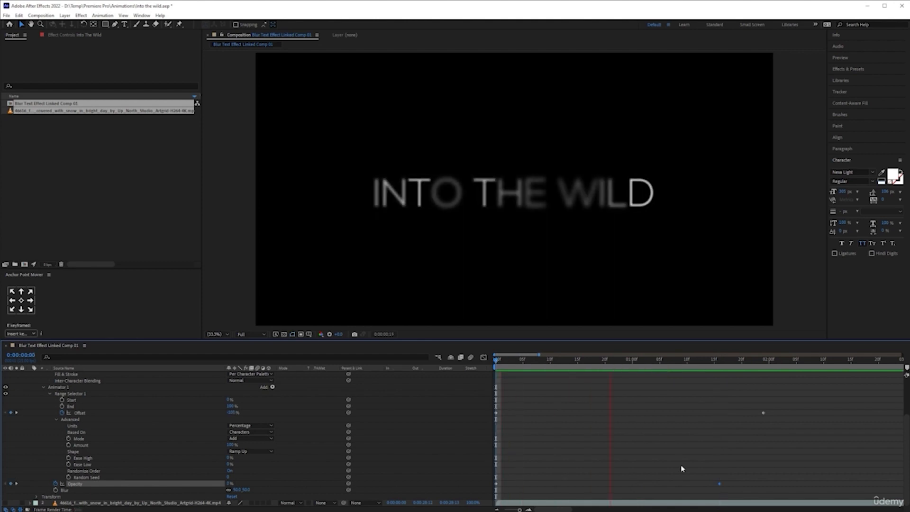
Step: Shift both Offset keyframes five frames later to start at 0:00:00:05, preview the reveal, and reselect them
{"action": "left_click_drag", "start_coordinate": [803, 392], "coordinate": [445, 448]}
{"action": "left_click_drag", "start_coordinate": [764, 415], "coordinate": [791, 417]}
{"action": "left_click_drag", "start_coordinate": [554, 365], "coordinate": [352, 370]}
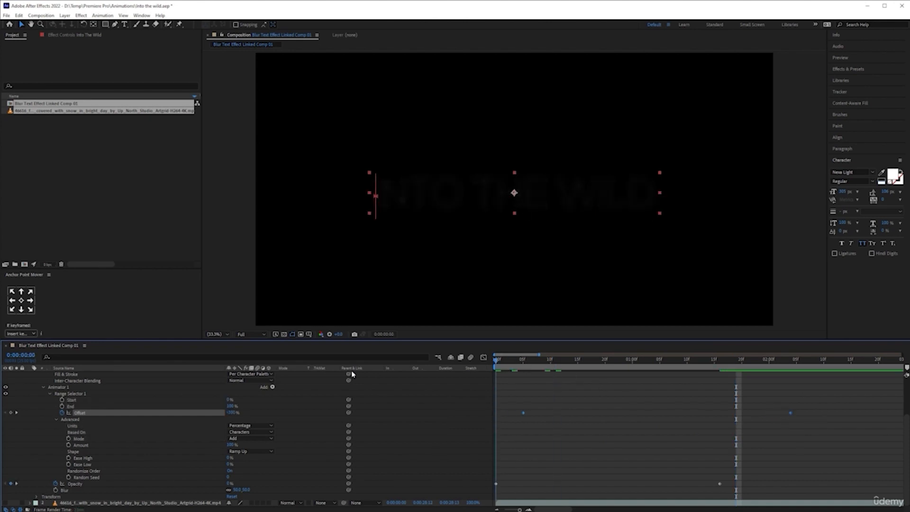
{"action": "key", "text": "space"}
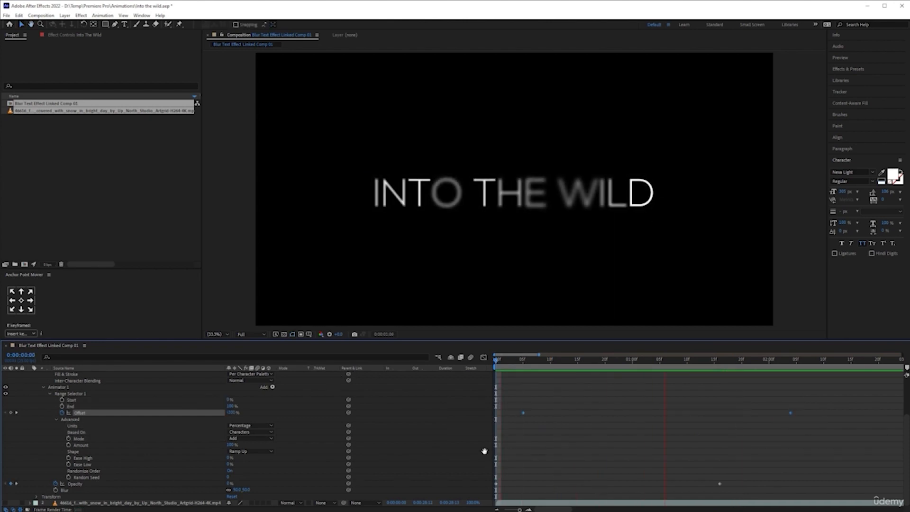
{"action": "left_click_drag", "start_coordinate": [508, 388], "coordinate": [809, 427]}
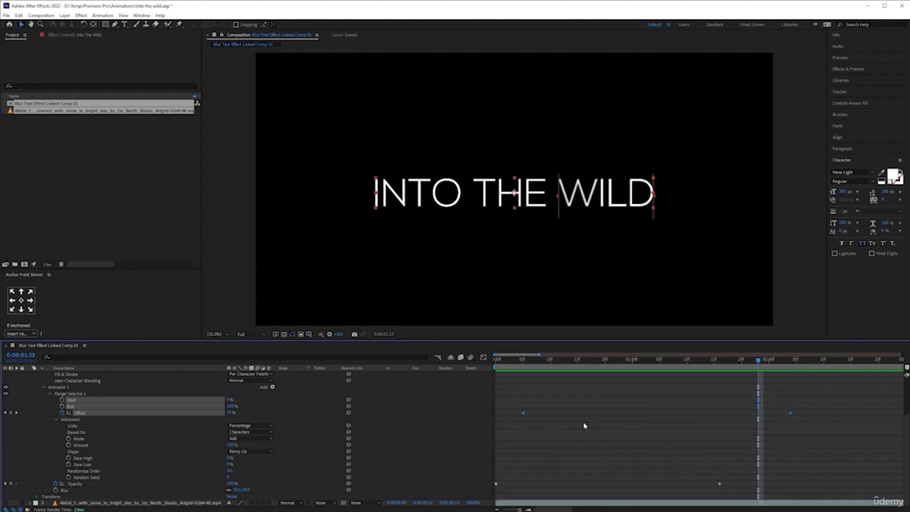
Step: Apply Easy Ease to both Offset keyframes and preview the title's reveal from the start
{"action": "right_click", "coordinate": [524, 414]}
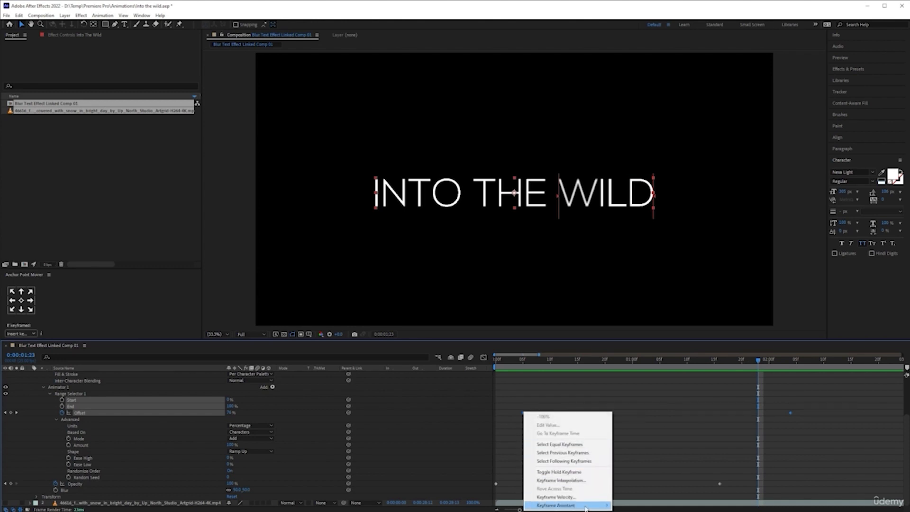
{"action": "mouse_move", "coordinate": [586, 508]}
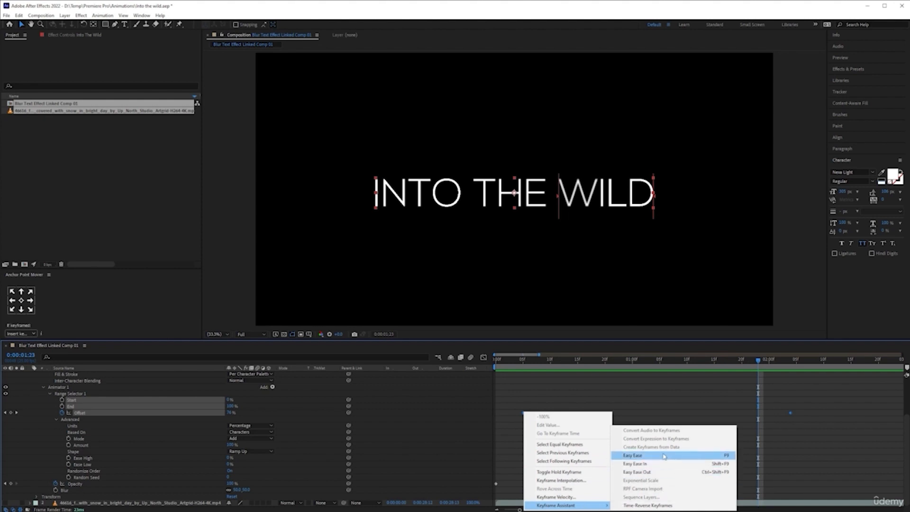
{"action": "left_click", "coordinate": [726, 456]}
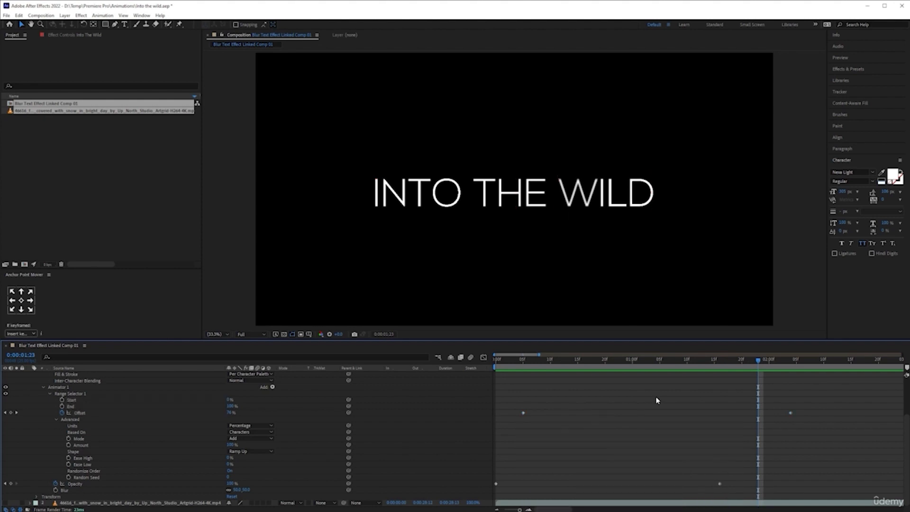
{"action": "left_click_drag", "start_coordinate": [516, 391], "coordinate": [811, 438]}
{"action": "key", "text": "F9"}
{"action": "left_click", "coordinate": [497, 363]}
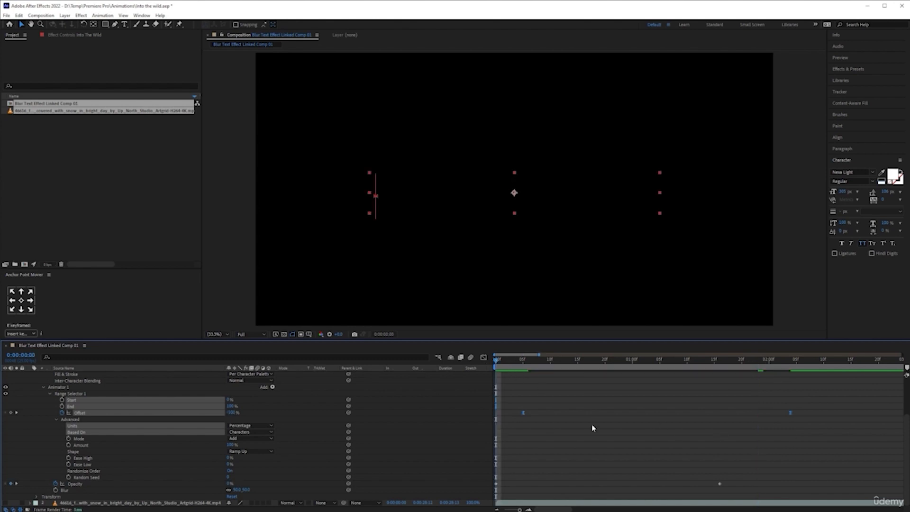
{"action": "left_click", "coordinate": [597, 439]}
{"action": "key", "text": "space"}
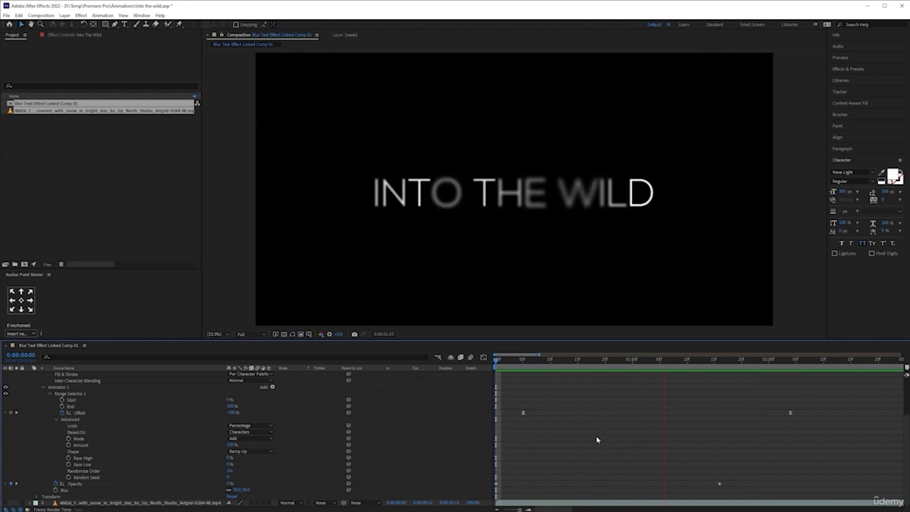
{"action": "key", "text": "space"}
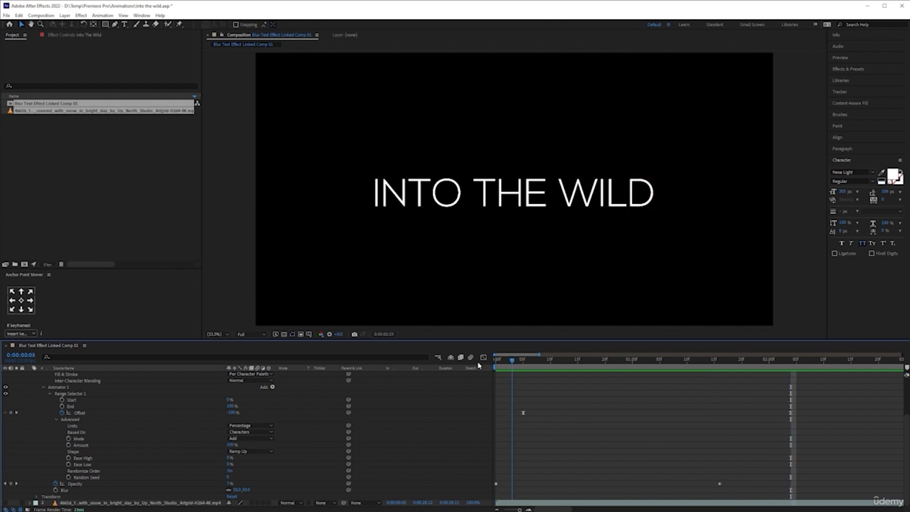
{"action": "left_click", "coordinate": [497, 363]}
{"action": "key", "text": "space"}
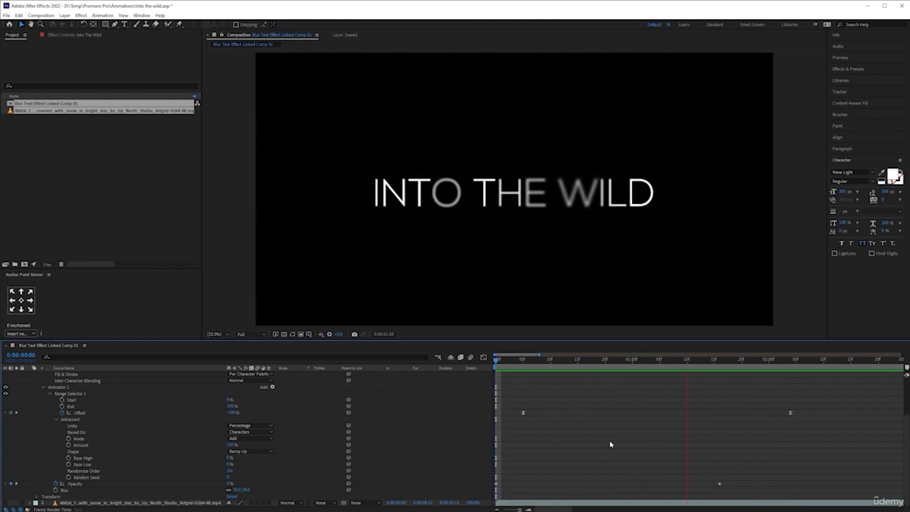
{"action": "key", "text": "space"}
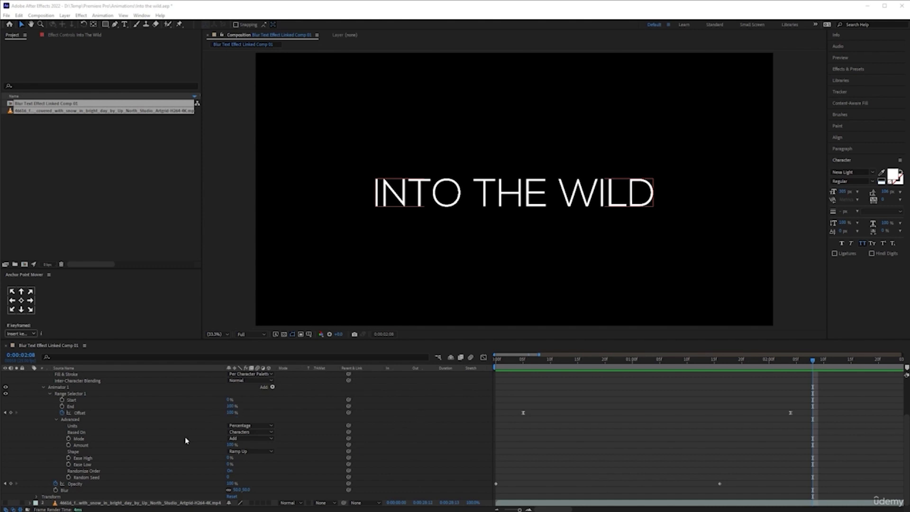
Step: Review the animator's settings, then play the reveal and scrub its first ten frames to examine the opening fade
{"action": "scroll", "coordinate": [116, 438], "scroll_direction": "up", "scroll_amount": 2}
{"action": "scroll", "coordinate": [115, 438], "scroll_direction": "down", "scroll_amount": 2}
{"action": "scroll", "coordinate": [116, 437], "scroll_direction": "up", "scroll_amount": 2}
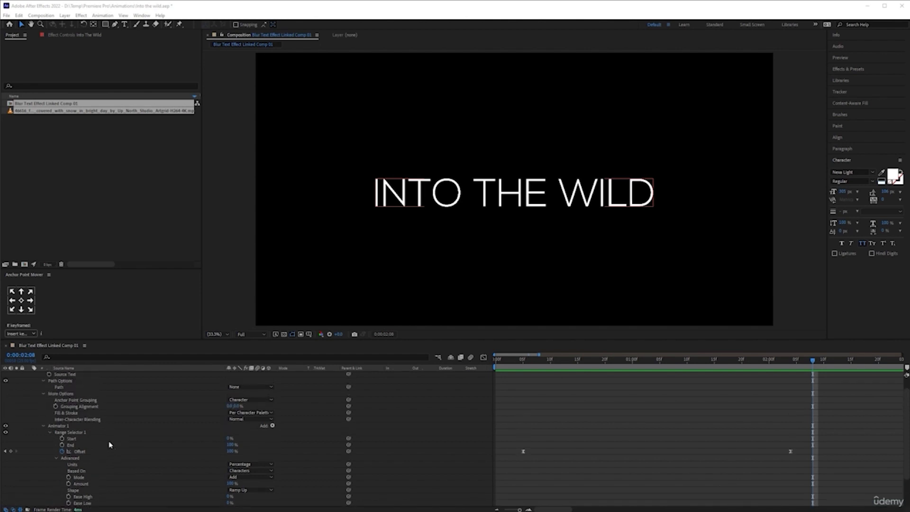
{"action": "scroll", "coordinate": [105, 448], "scroll_direction": "down", "scroll_amount": 2}
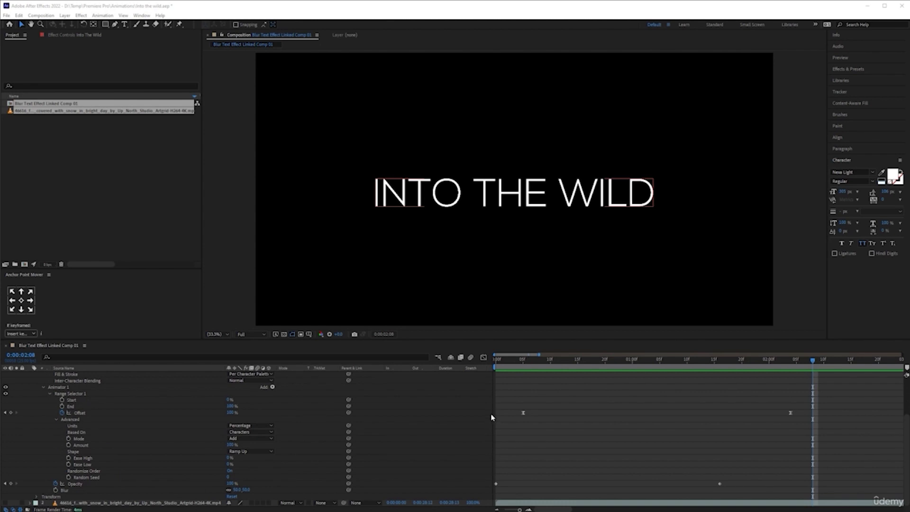
{"action": "key", "text": "space"}
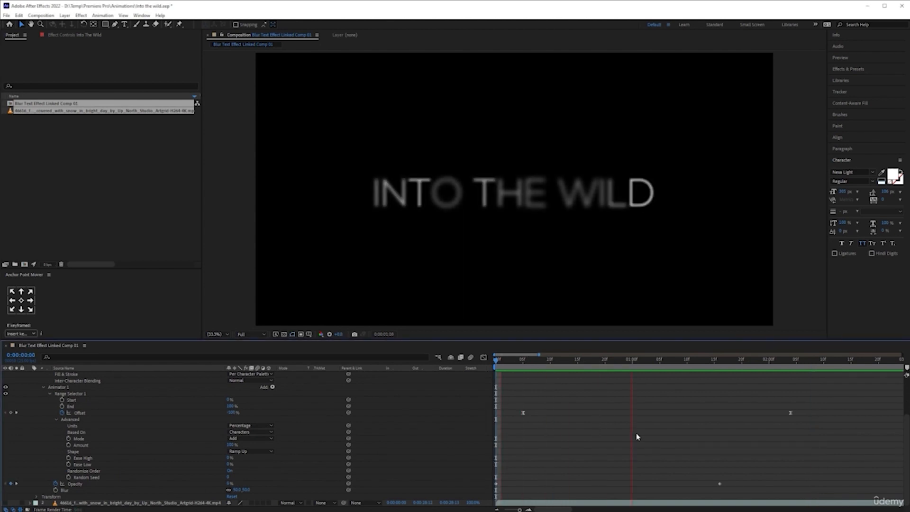
{"action": "key", "text": "space"}
{"action": "left_click_drag", "start_coordinate": [527, 362], "coordinate": [551, 371]}
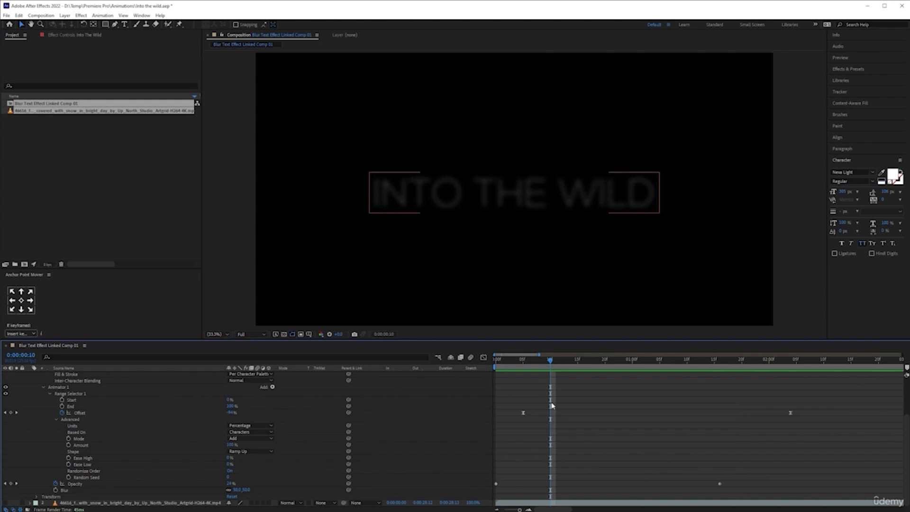
{"action": "left_click_drag", "start_coordinate": [551, 362], "coordinate": [496, 363]}
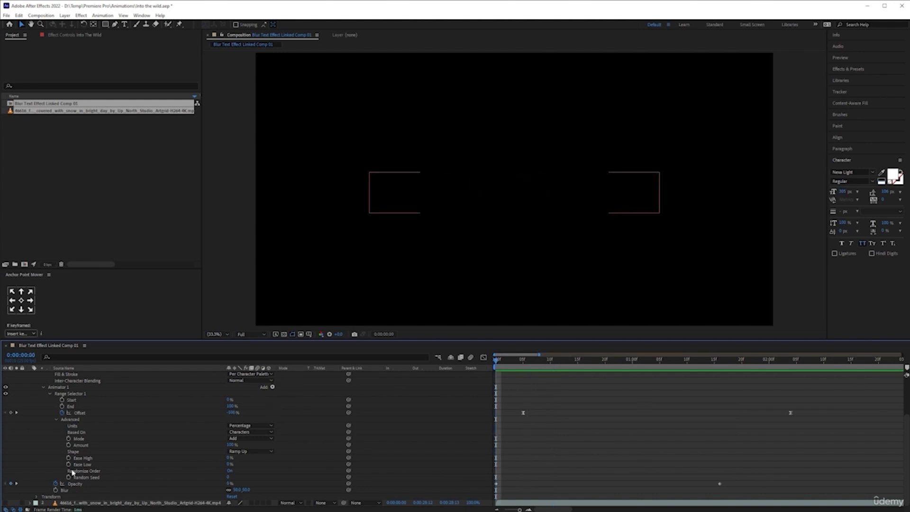
Step: Remove Animator 1's Opacity keyframes at 0:00:00:00, leaving Opacity at 0%, and preview the reveal
{"action": "left_click", "coordinate": [56, 485]}
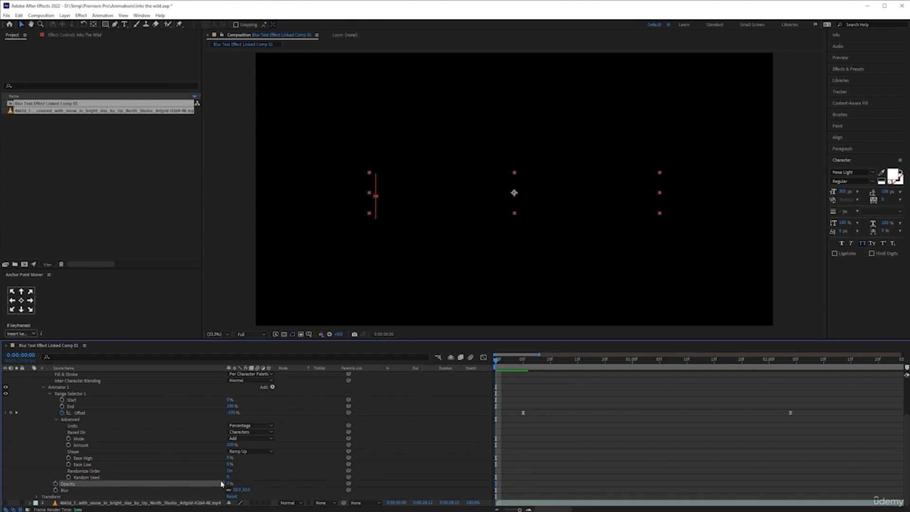
{"action": "key", "text": "space"}
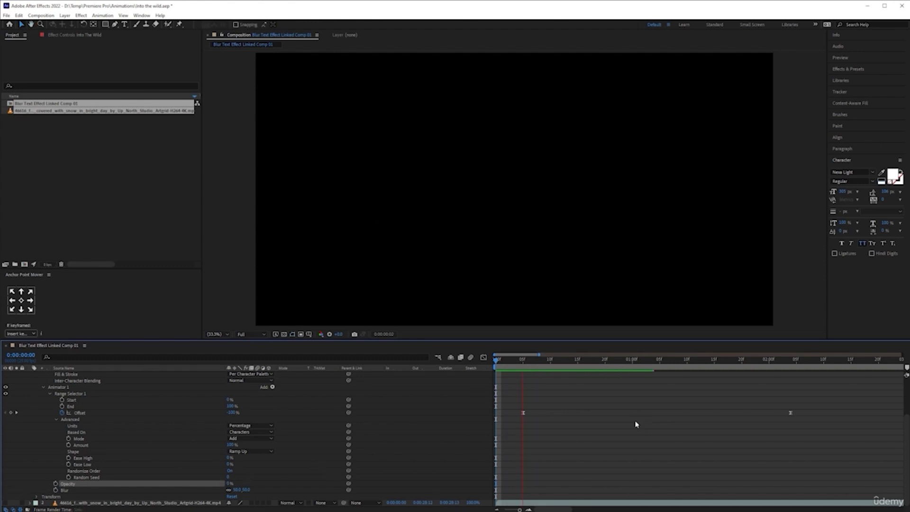
{"action": "key", "text": "space"}
Step: Shift both Offset keyframes five frames earlier to start at 0:00:00:00 and preview the reveal
{"action": "left_click_drag", "start_coordinate": [514, 401], "coordinate": [885, 439]}
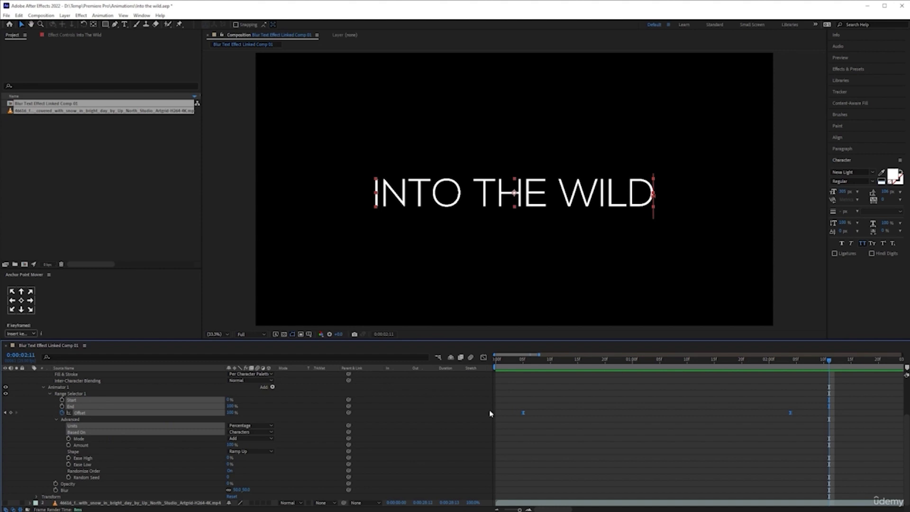
{"action": "left_click_drag", "start_coordinate": [524, 416], "coordinate": [496, 416]}
{"action": "left_click", "coordinate": [555, 424]}
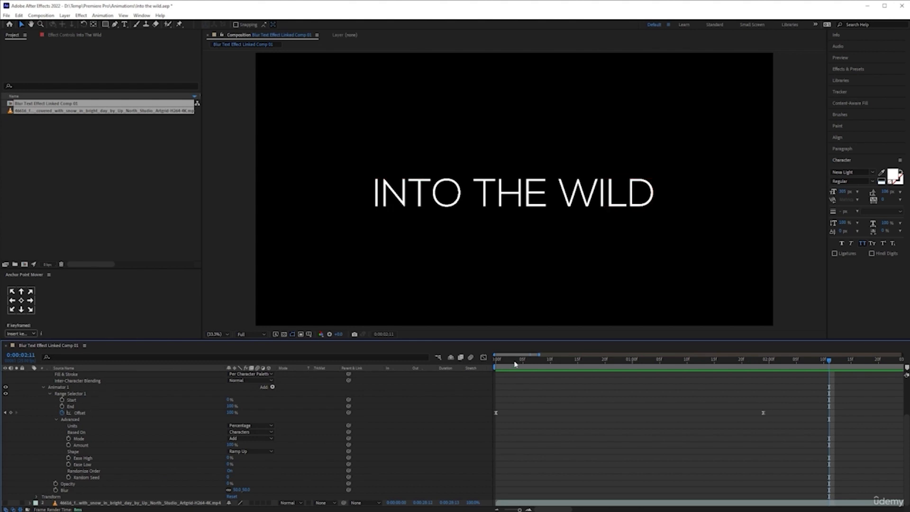
{"action": "key", "text": "Home"}
{"action": "key", "text": "space"}
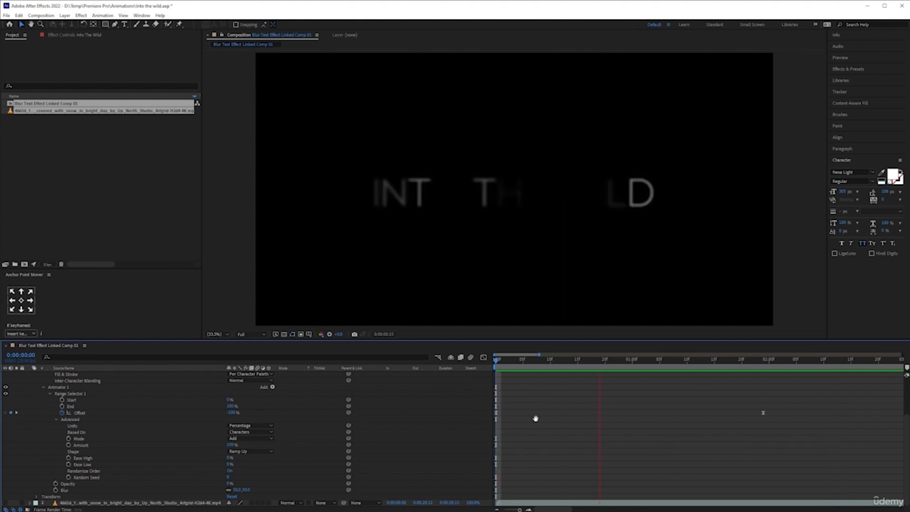
{"action": "key", "text": "space"}
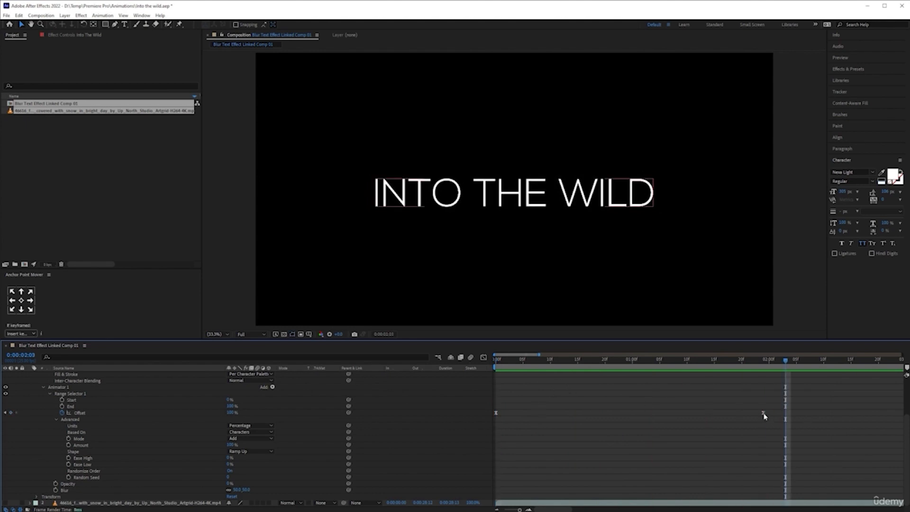
Step: Move the second Offset keyframe to 0:00:02:15 to slow the reveal, and preview it from the start
{"action": "left_click_drag", "start_coordinate": [764, 413], "coordinate": [852, 411]}
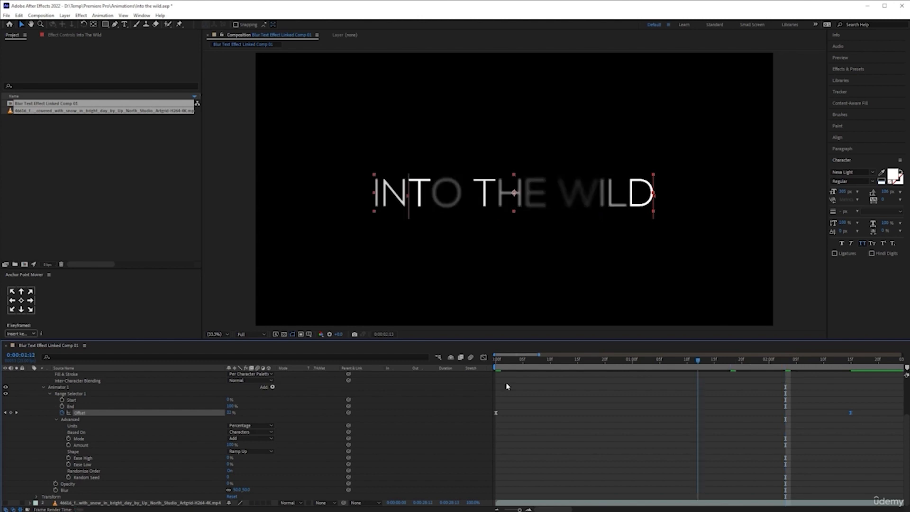
{"action": "key", "text": "Home"}
{"action": "key", "text": "space"}
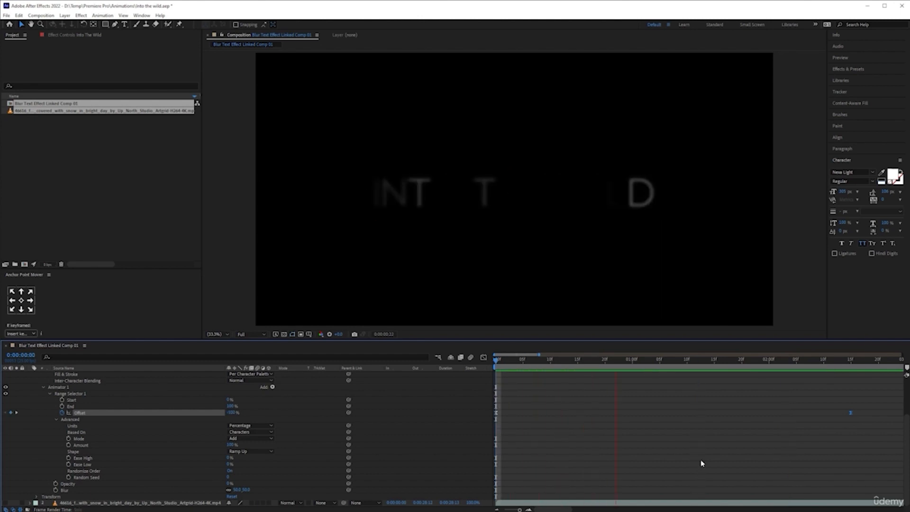
{"action": "key", "text": "space"}
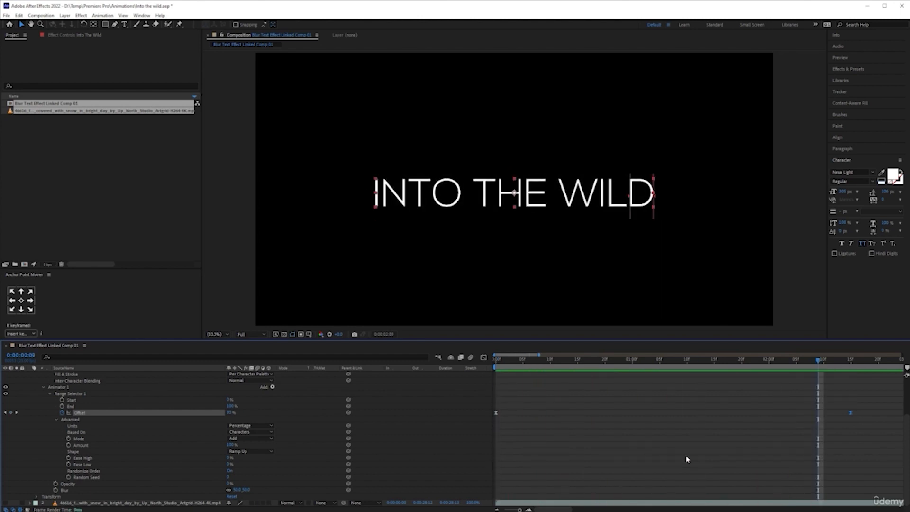
{"action": "left_click_drag", "start_coordinate": [568, 362], "coordinate": [346, 376]}
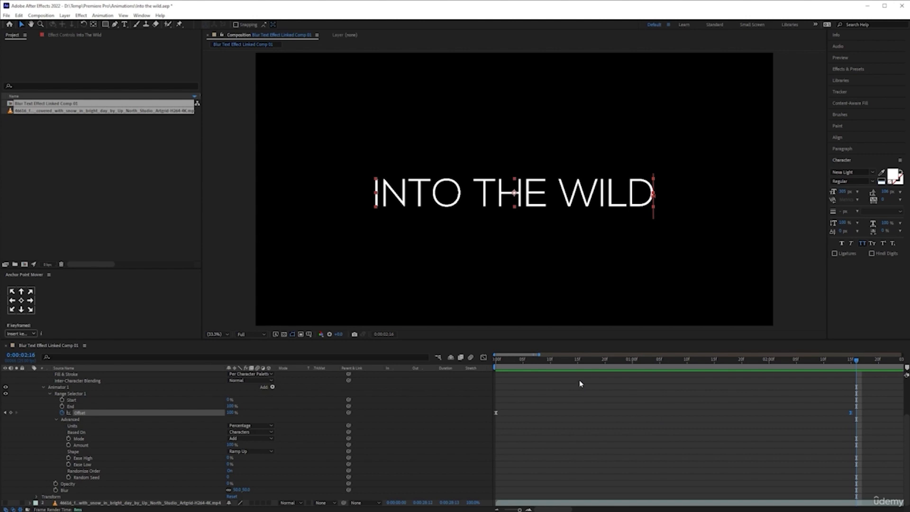
Step: Play the title from the start across the full timeline to judge how long it should stay on screen
{"action": "scroll", "coordinate": [621, 437], "scroll_direction": "down", "scroll_amount": 4}
{"action": "left_click", "coordinate": [558, 362]}
{"action": "key", "text": "Home"}
{"action": "key", "text": "space"}
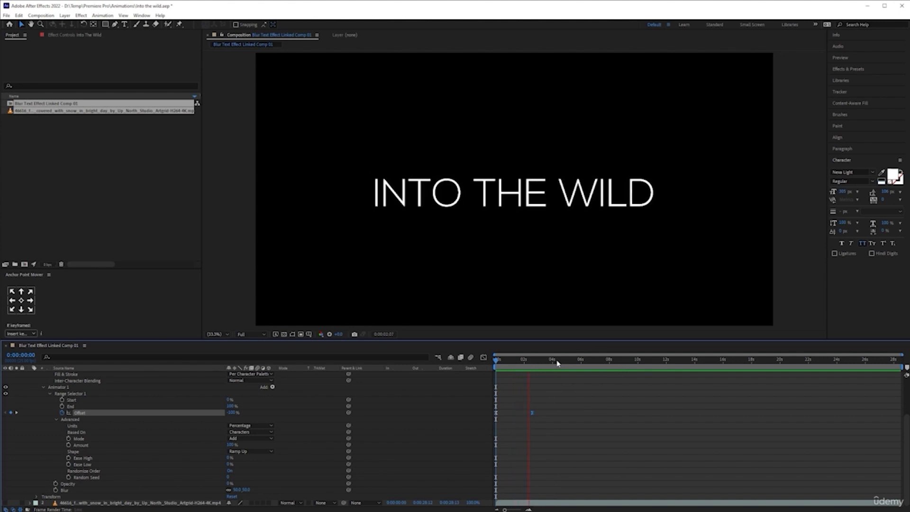
{"action": "left_click", "coordinate": [557, 363]}
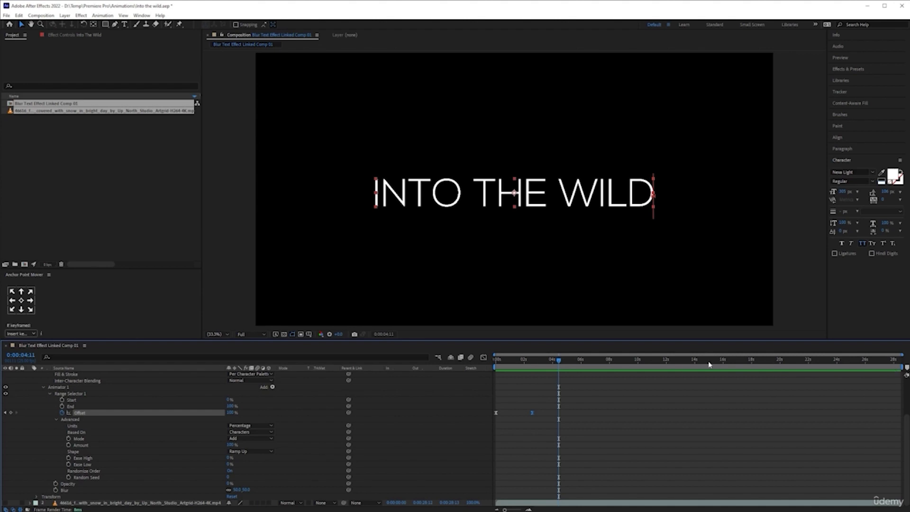
{"action": "key", "text": "Home"}
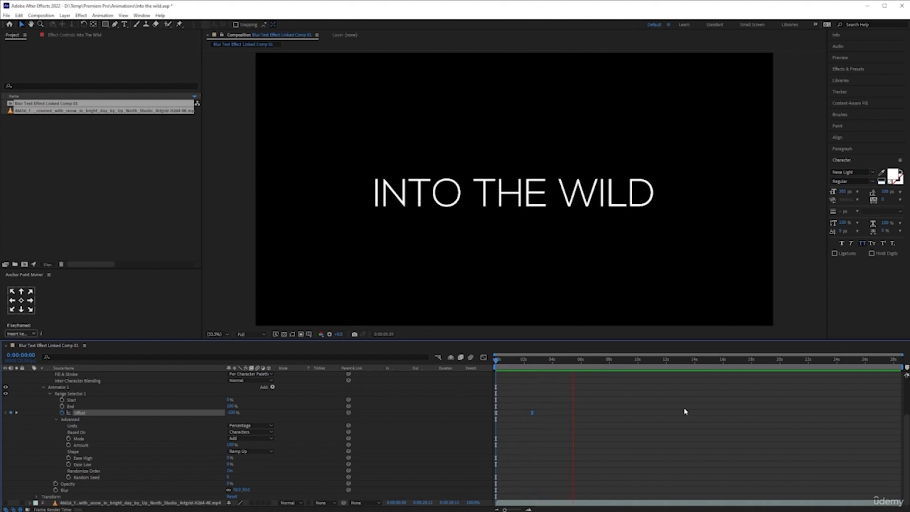
Step: Set the current time to 0:00:07:00 and end the work area there
{"action": "left_click", "coordinate": [592, 388]}
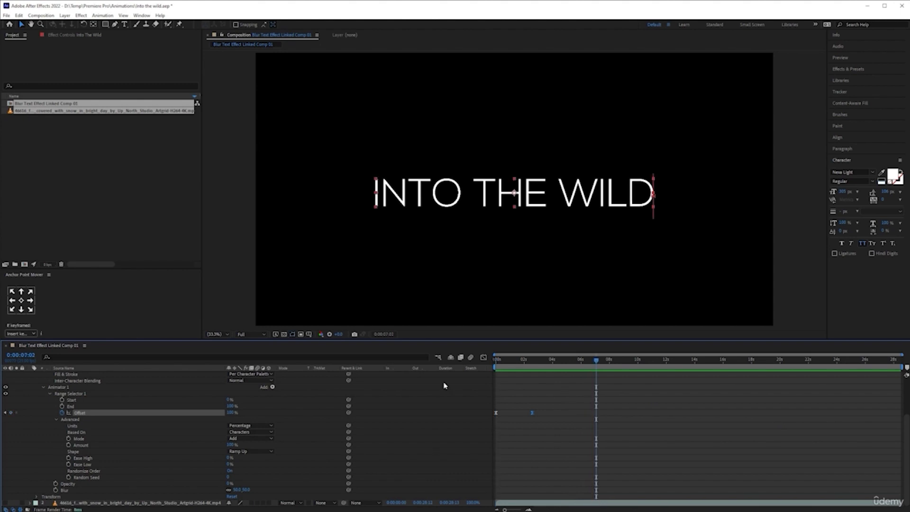
{"action": "left_click", "coordinate": [34, 356]}
{"action": "key", "text": "Right"}
{"action": "key", "text": "Return"}
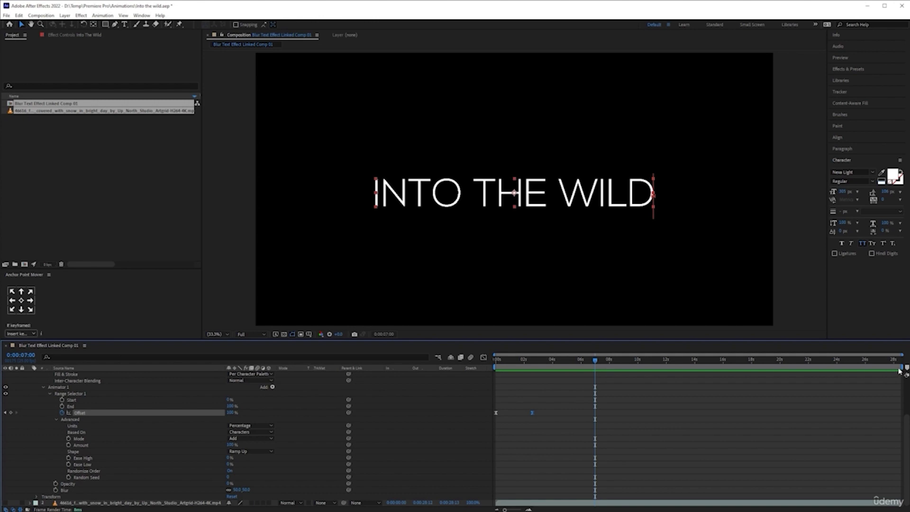
{"action": "mouse_move", "coordinate": [902, 368]}
{"action": "left_mouse_down"}
{"action": "mouse_move", "coordinate": [643, 366]}
{"action": "mouse_move", "coordinate": [611, 367]}
{"action": "mouse_move", "coordinate": [599, 386]}
{"action": "left_mouse_up"}
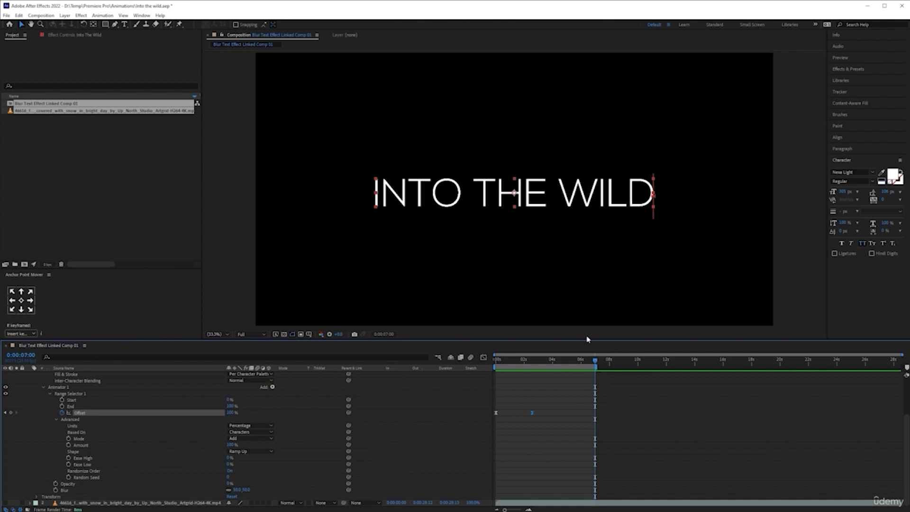
{"action": "left_click", "coordinate": [41, 16]}
{"action": "left_click", "coordinate": [55, 36]}
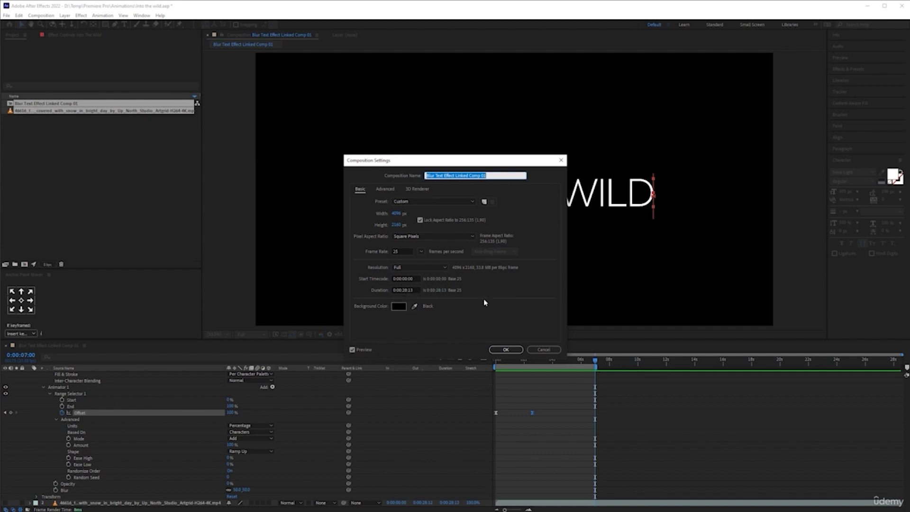
{"action": "left_click", "coordinate": [544, 350]}
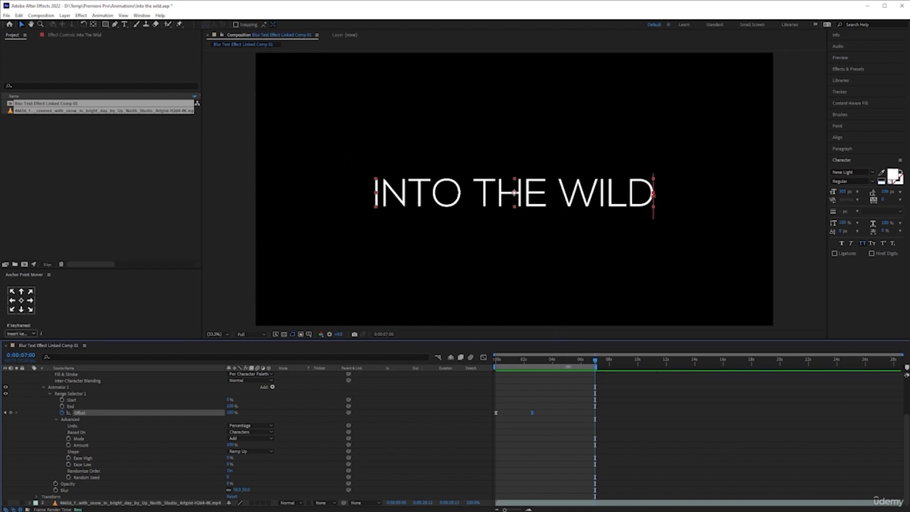
Step: Trim the composition to the work area and play it from the start
{"action": "right_click", "coordinate": [569, 368]}
{"action": "left_click", "coordinate": [546, 366]}
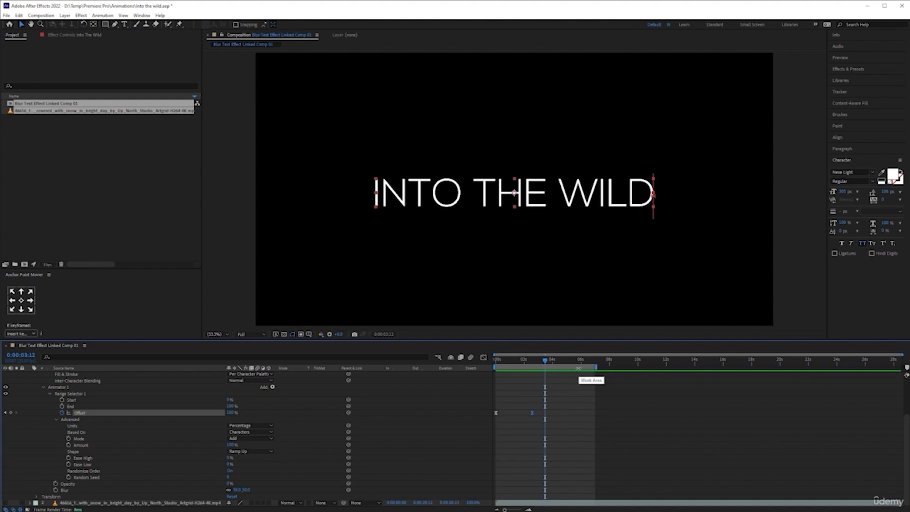
{"action": "right_click", "coordinate": [579, 368]}
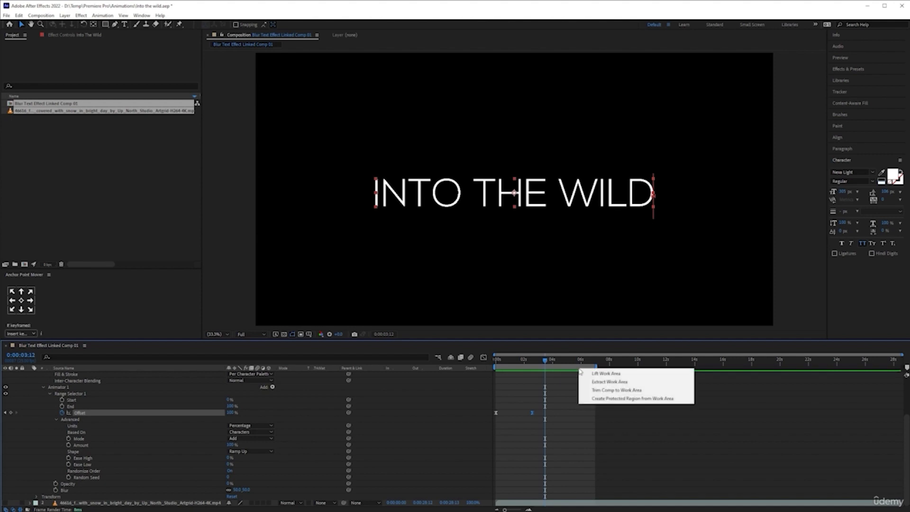
{"action": "left_click", "coordinate": [613, 390]}
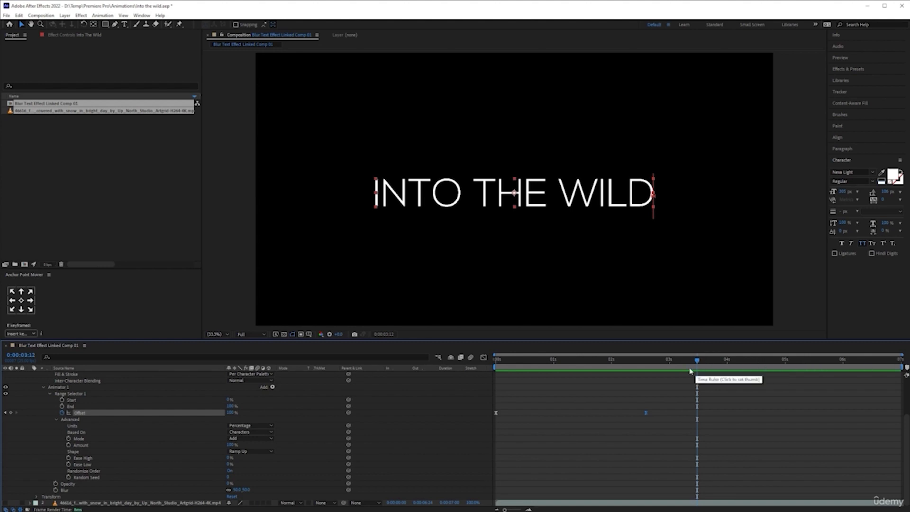
{"action": "key", "text": "Home"}
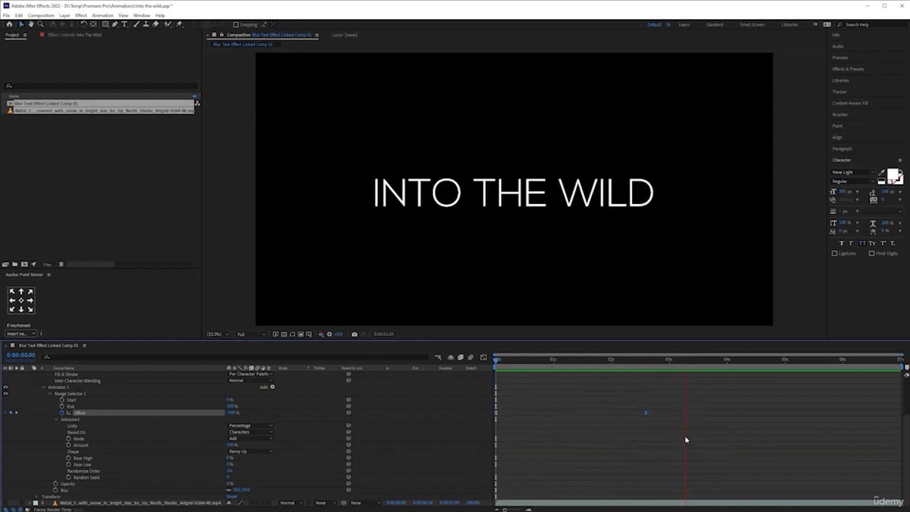
Step: Move the second Offset keyframe earlier to about 0:00:02:05 and preview the faster reveal from the start
{"action": "key", "text": "space"}
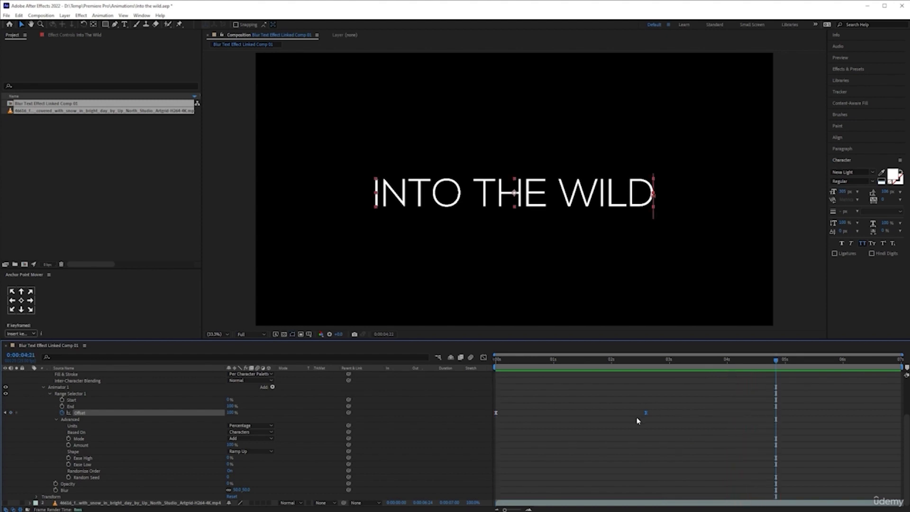
{"action": "left_click_drag", "start_coordinate": [646, 412], "coordinate": [623, 413]}
{"action": "key", "text": "space"}
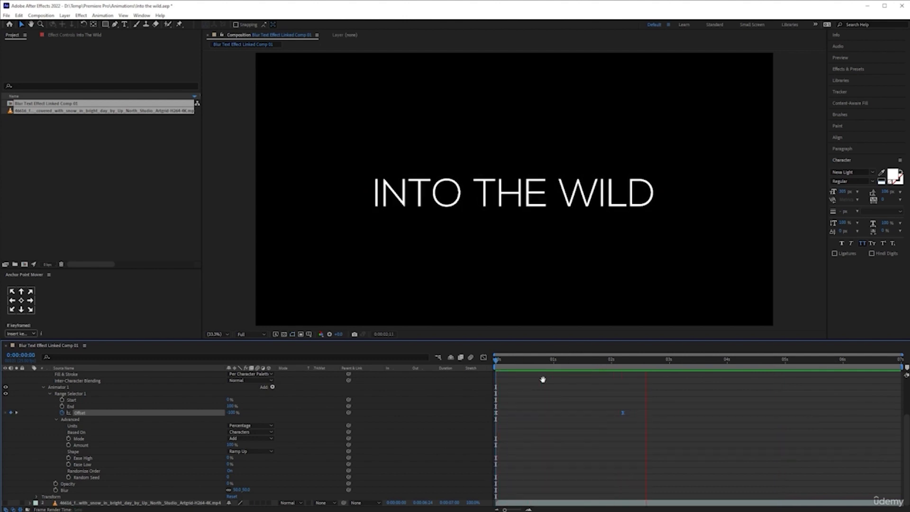
{"action": "key", "text": "space"}
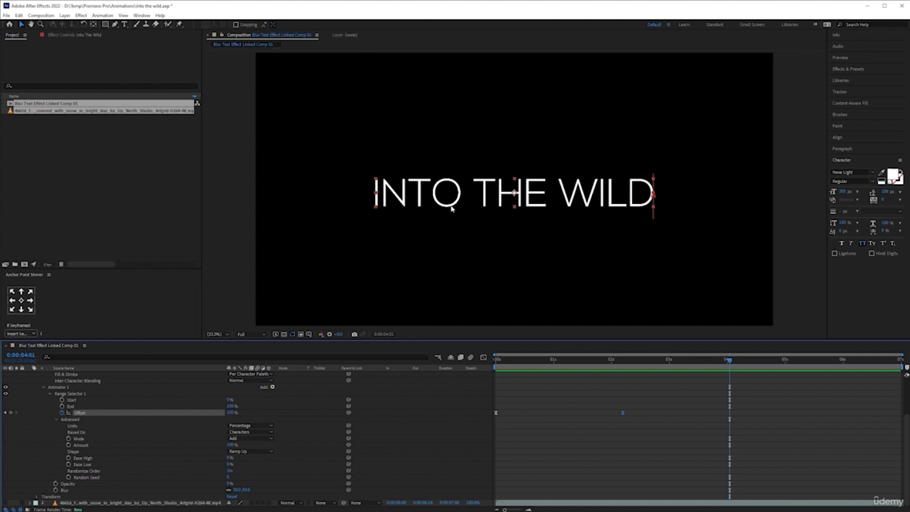
Step: Copy both Offset keyframes, paste them at 0:00:04:01, and apply Time-Reverse Keyframes to the pasted pair
{"action": "left_click_drag", "start_coordinate": [659, 407], "coordinate": [374, 455]}
{"action": "key", "text": "ctrl+v"}
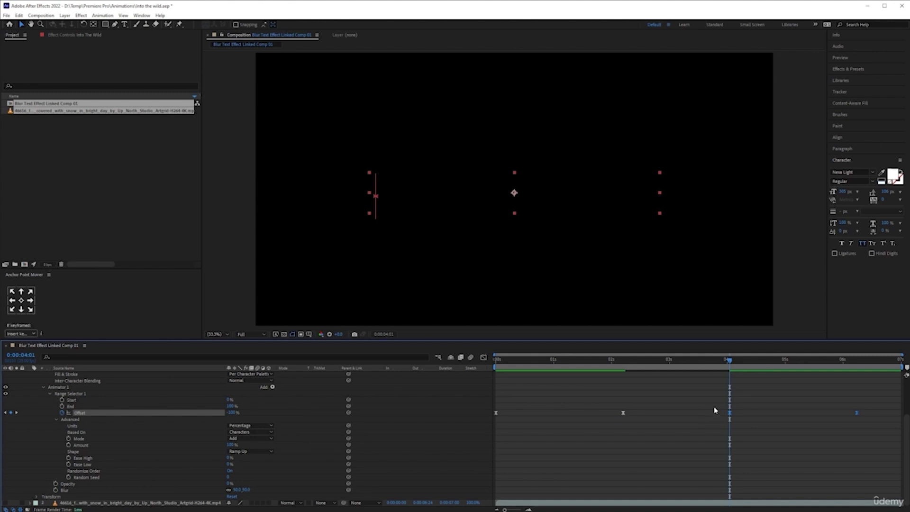
{"action": "right_click", "coordinate": [730, 416]}
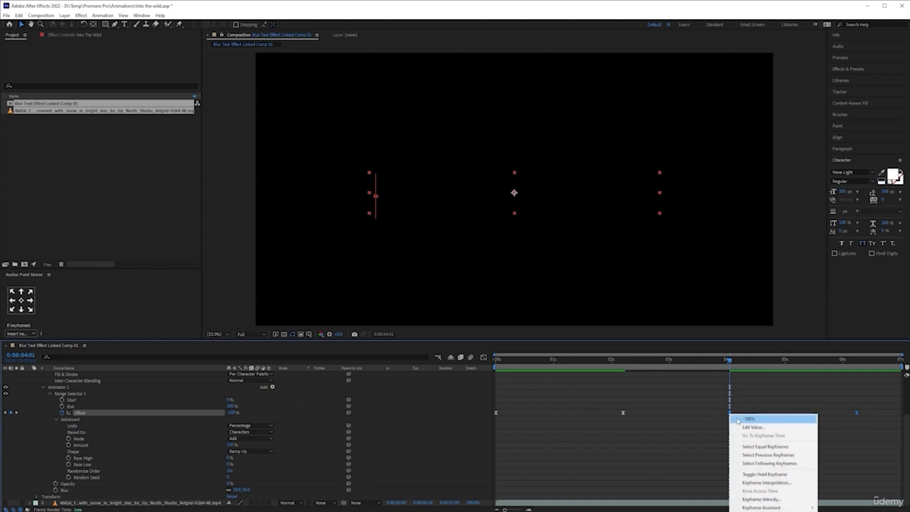
{"action": "mouse_move", "coordinate": [809, 508]}
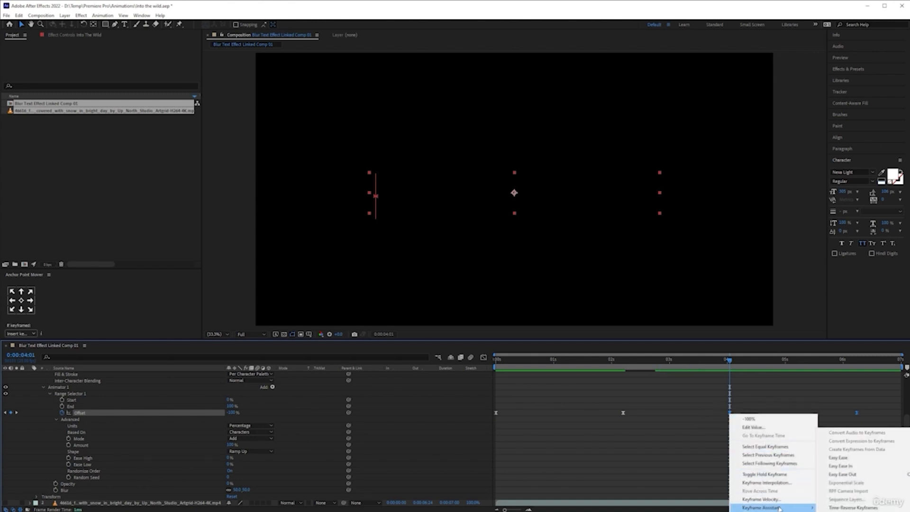
{"action": "left_click", "coordinate": [853, 508]}
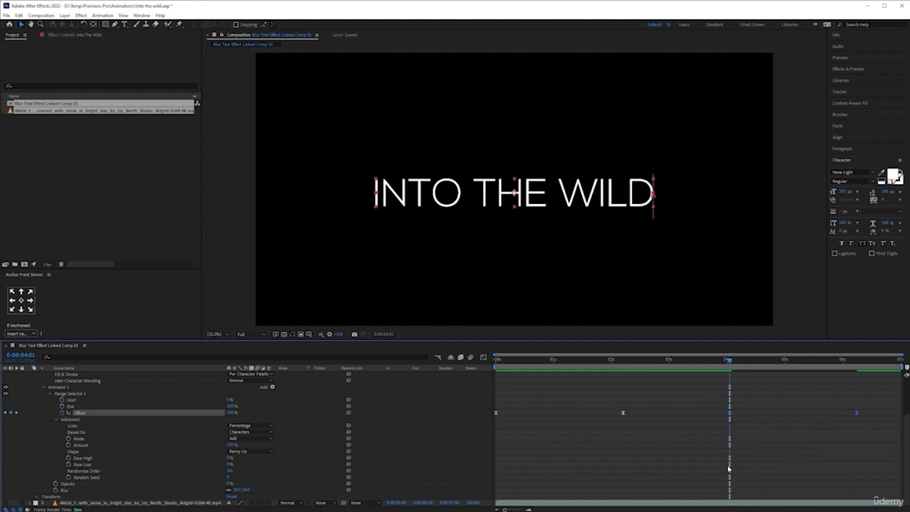
Step: Play the title's blur-out from just before the third Offset keyframe
{"action": "left_click", "coordinate": [627, 368]}
{"action": "left_click", "coordinate": [724, 364]}
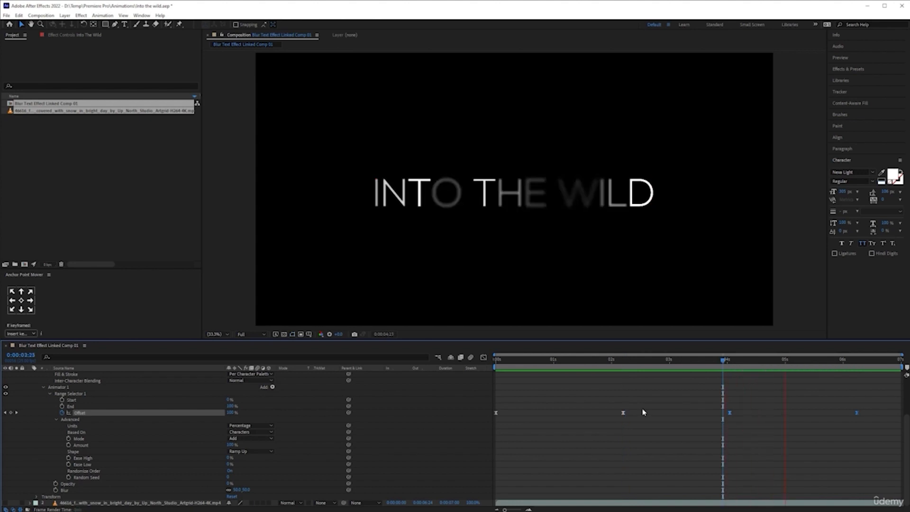
{"action": "key", "text": "space"}
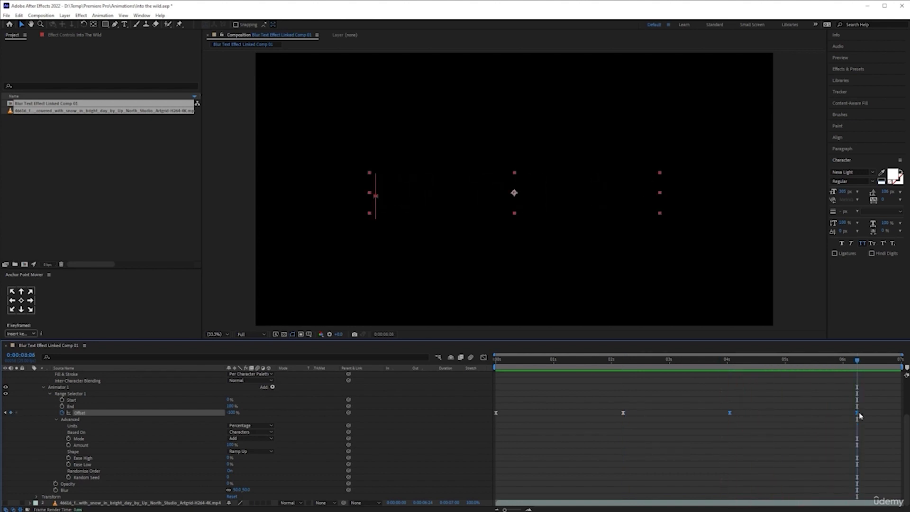
Step: Move the last Offset keyframe to the end of the seven-second composition and preview the whole animation from the start
{"action": "left_click", "coordinate": [841, 413]}
{"action": "left_click_drag", "start_coordinate": [858, 413], "coordinate": [901, 413]}
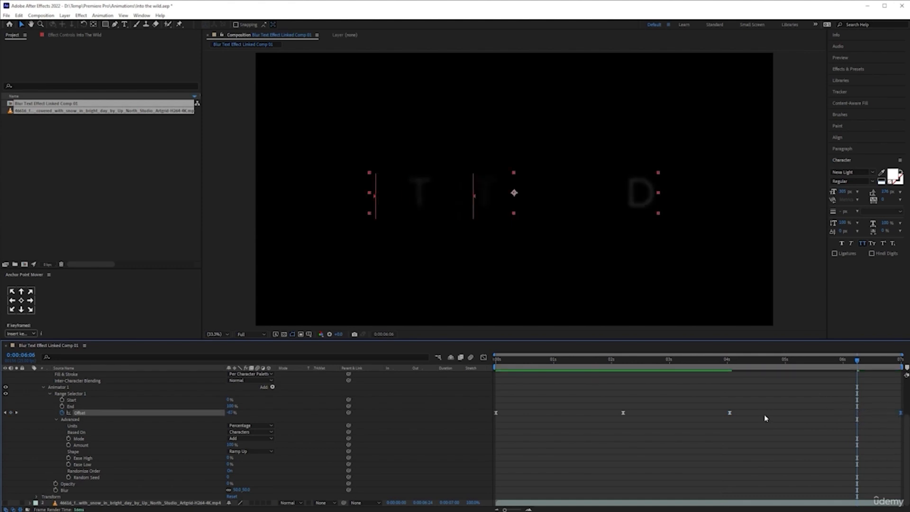
{"action": "left_click", "coordinate": [692, 369]}
{"action": "key", "text": "space"}
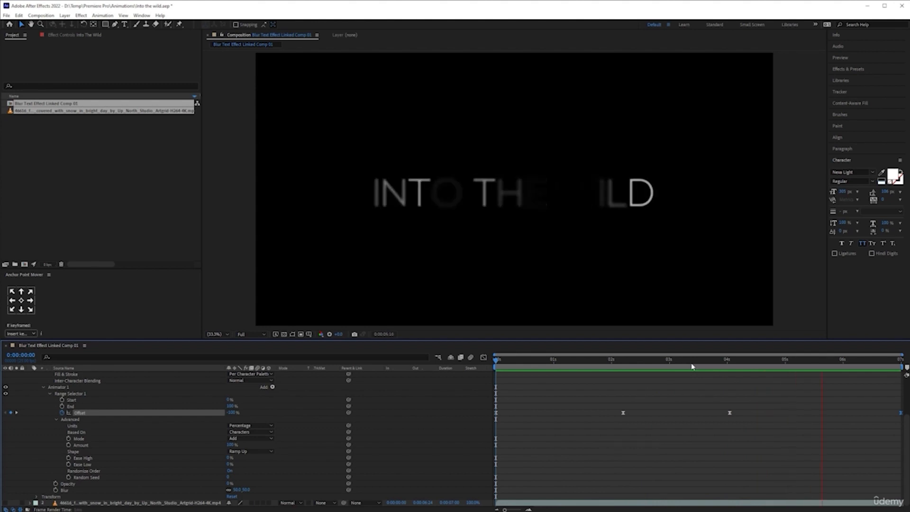
{"action": "key", "text": "space"}
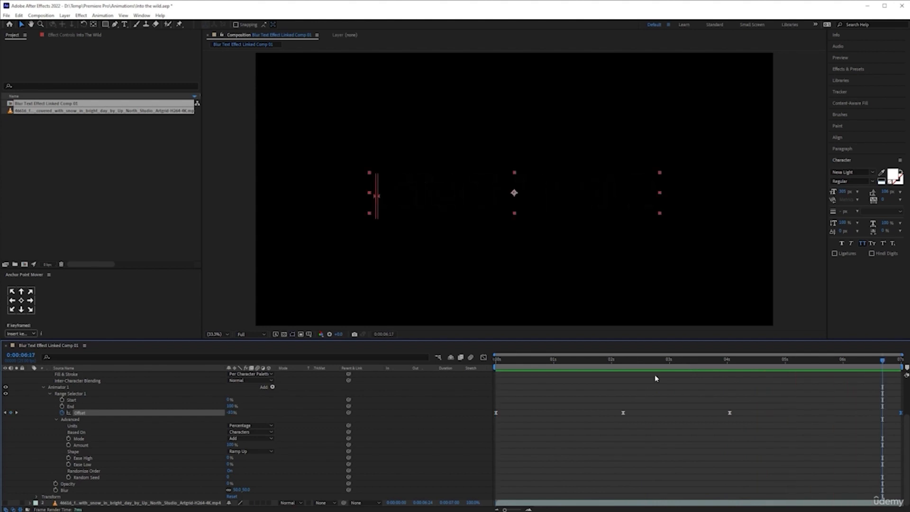
Step: Try turning off Randomize Order for the range selector and play the title from the start
{"action": "left_click_drag", "start_coordinate": [579, 361], "coordinate": [476, 363]}
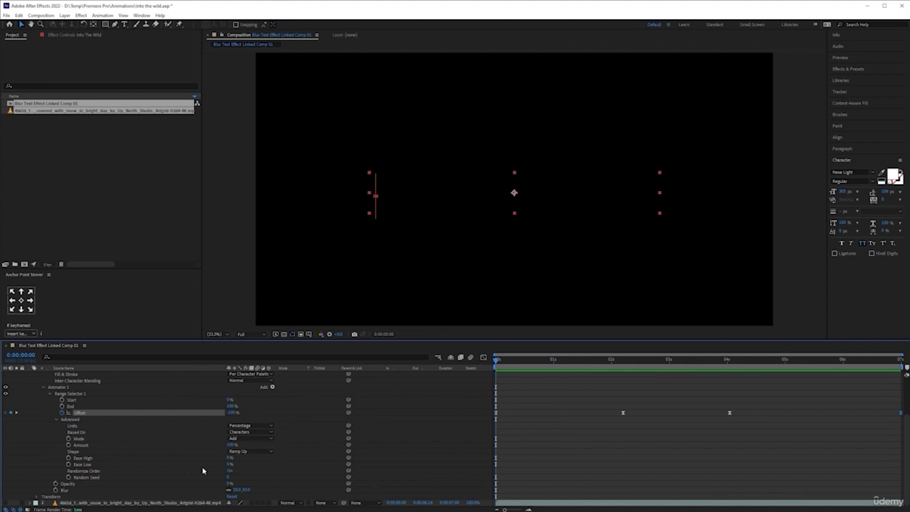
{"action": "left_click", "coordinate": [230, 473]}
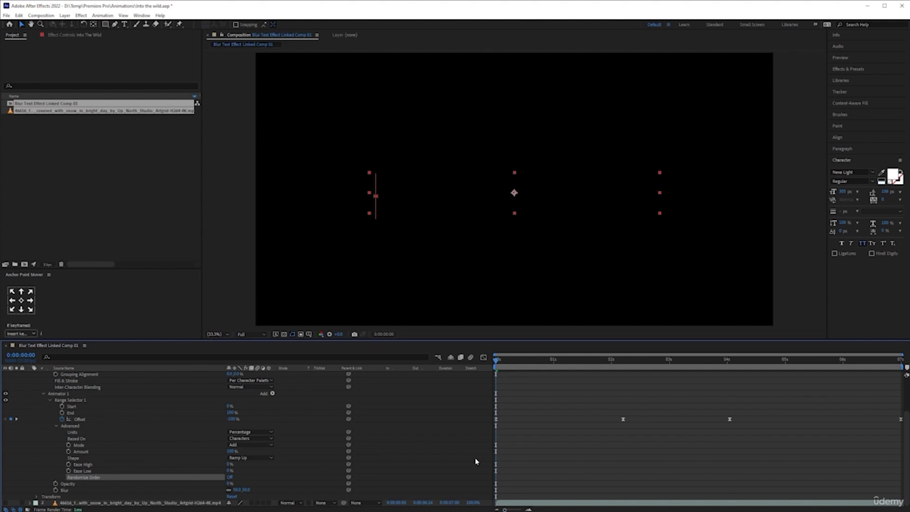
{"action": "key", "text": "space"}
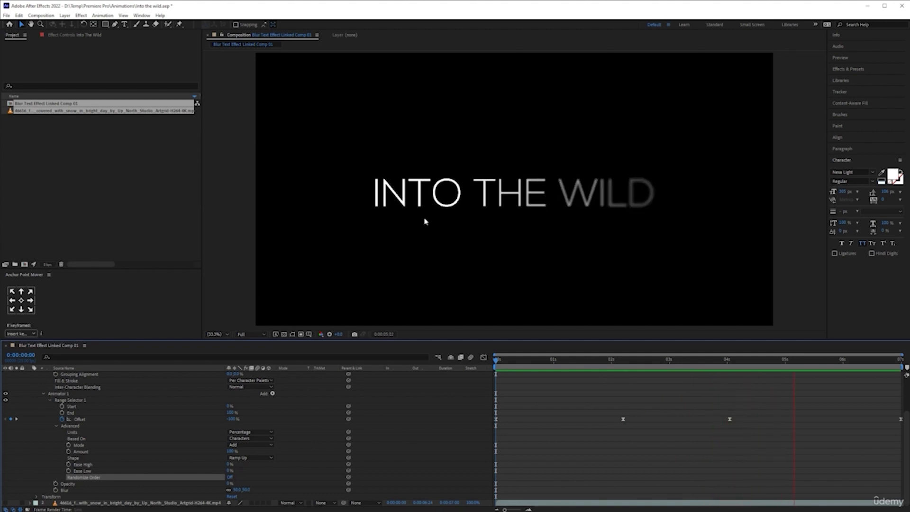
{"action": "key", "text": "space"}
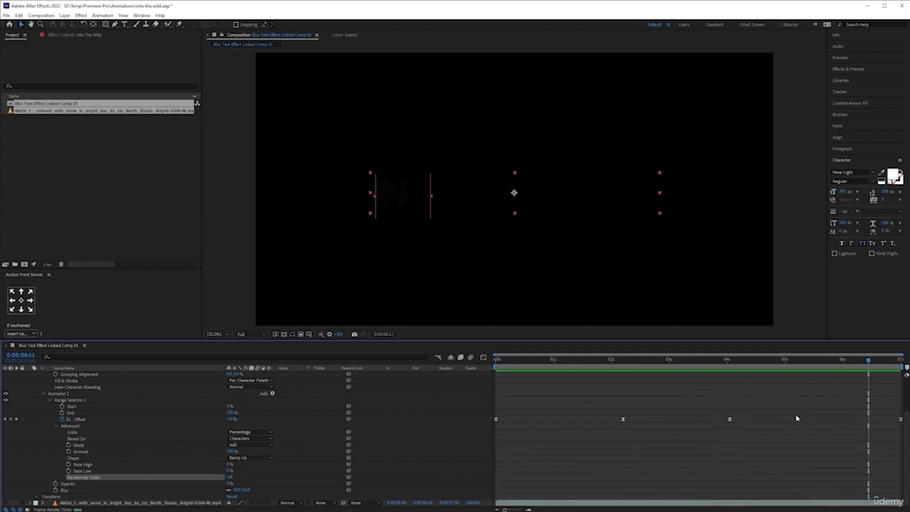
{"action": "left_click_drag", "start_coordinate": [697, 356], "coordinate": [612, 367]}
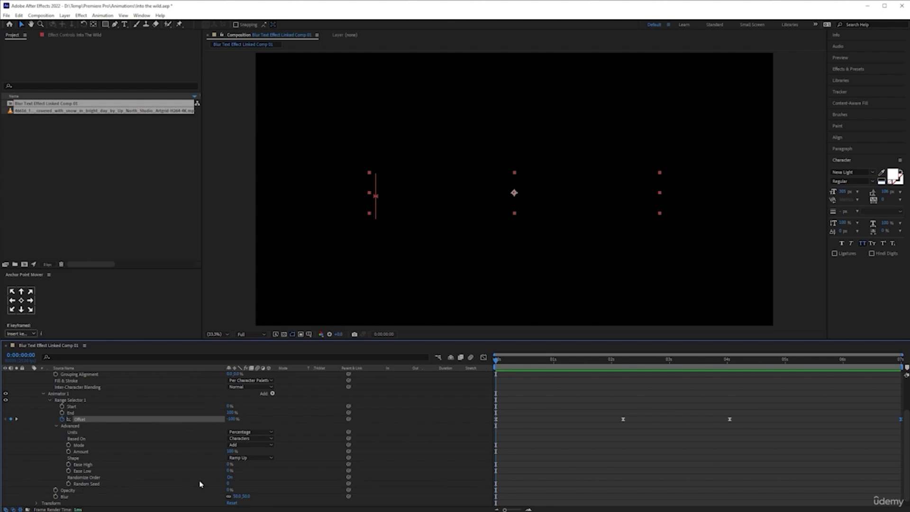
Step: Play and scrub through the title animation to compare the random letter order of the reveal and the blur-out
{"action": "key", "text": "space"}
{"action": "key", "text": "space"}
{"action": "left_click_drag", "start_coordinate": [537, 363], "coordinate": [823, 359]}
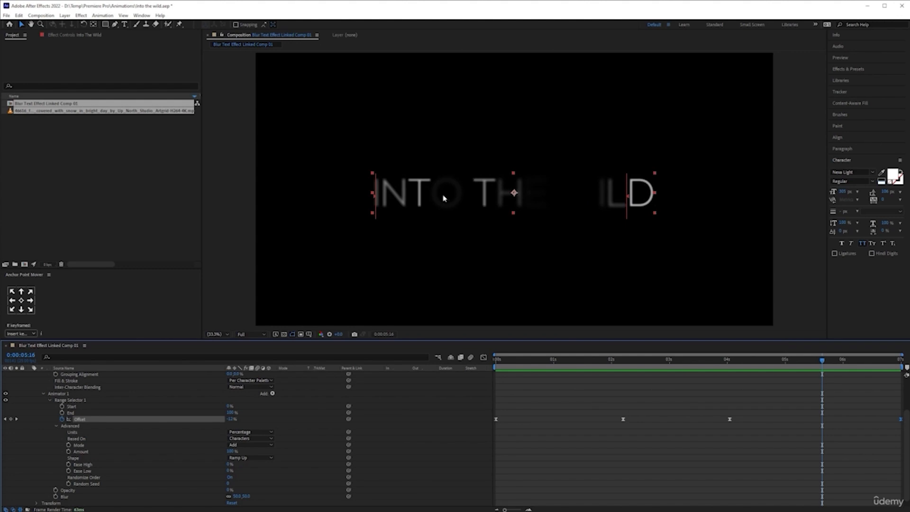
{"action": "left_click_drag", "start_coordinate": [824, 360], "coordinate": [656, 387]}
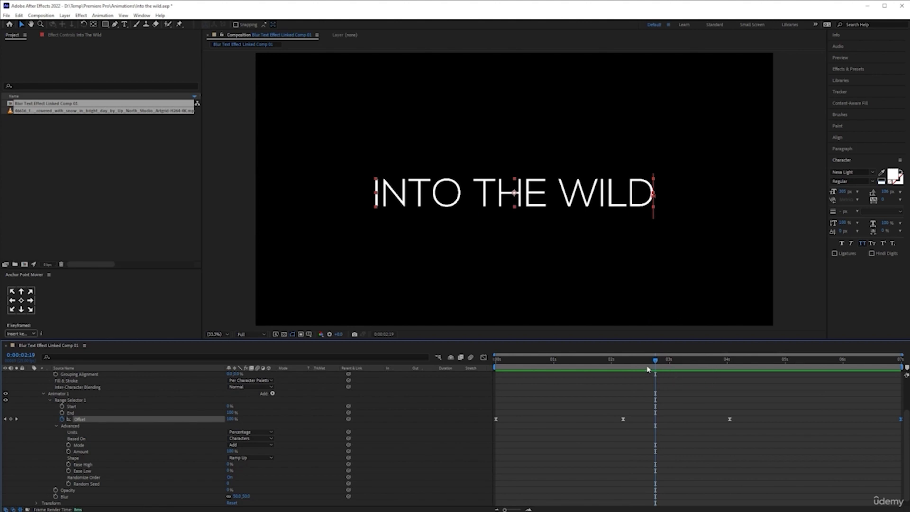
Step: Add a Random Seed keyframe at 0:00:02:22 and set Random Seed to 1 one frame further on
{"action": "left_click_drag", "start_coordinate": [657, 363], "coordinate": [663, 364]}
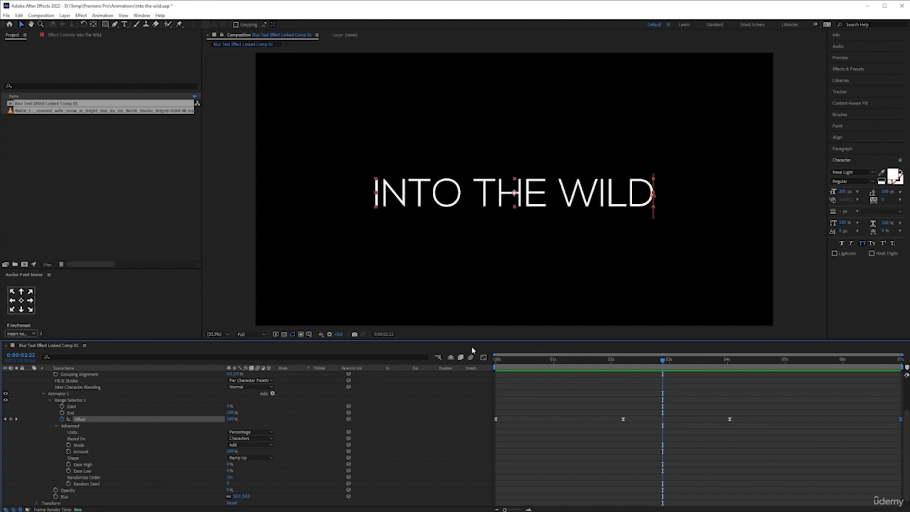
{"action": "left_click", "coordinate": [69, 484]}
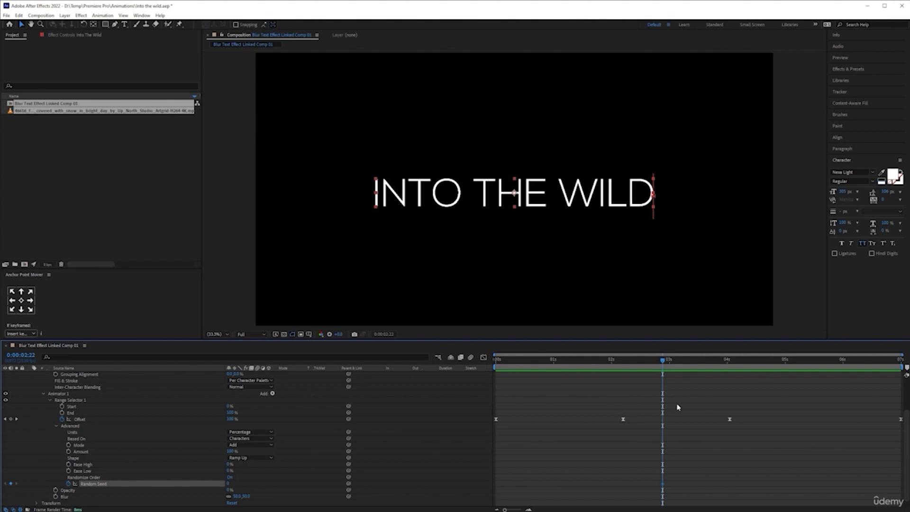
{"action": "key", "text": "Page_Down"}
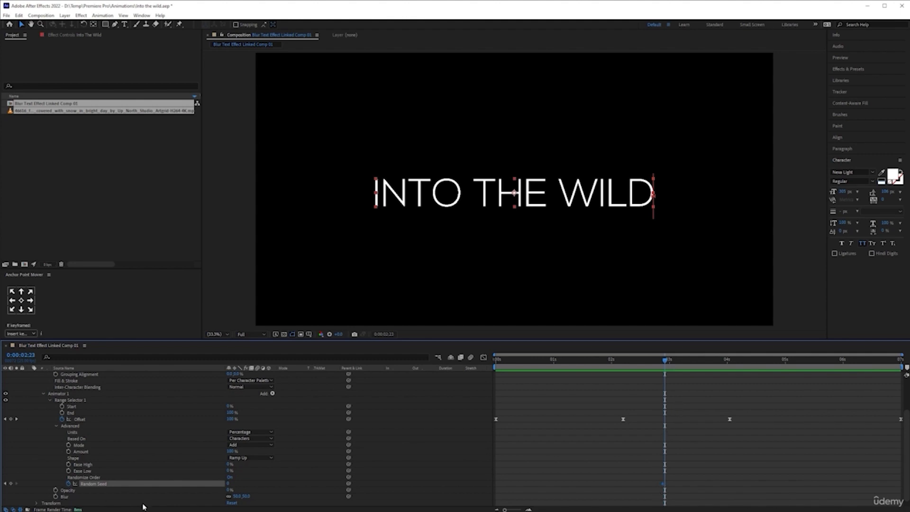
{"action": "left_click", "coordinate": [228, 484]}
{"action": "type", "text": "1"}
{"action": "key", "text": "Return"}
Step: Scrub through the reveal and blur-out to check how the letter order differs with the new seed
{"action": "key", "text": "Home"}
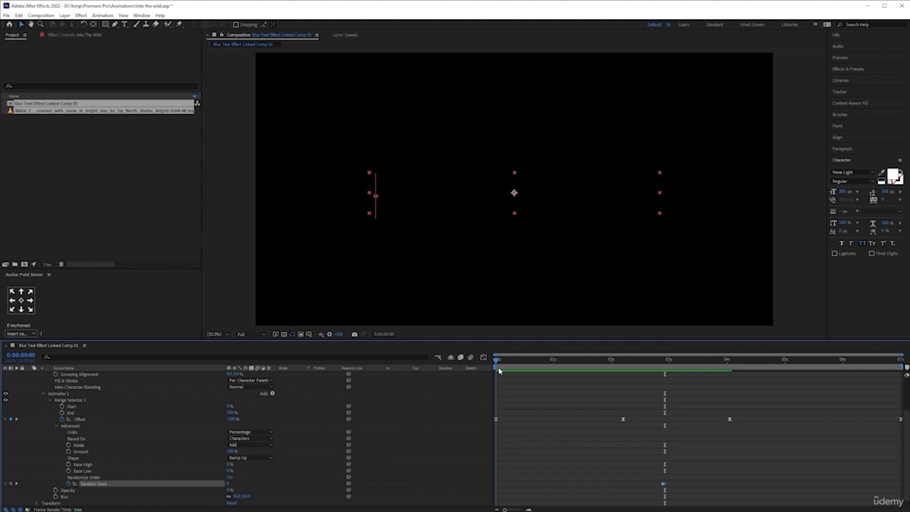
{"action": "left_click_drag", "start_coordinate": [499, 372], "coordinate": [823, 394]}
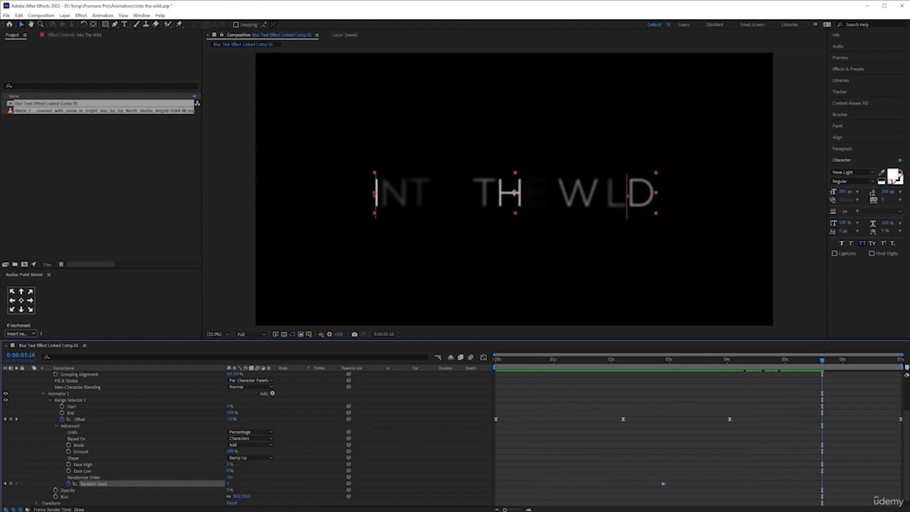
{"action": "left_click_drag", "start_coordinate": [825, 360], "coordinate": [703, 417]}
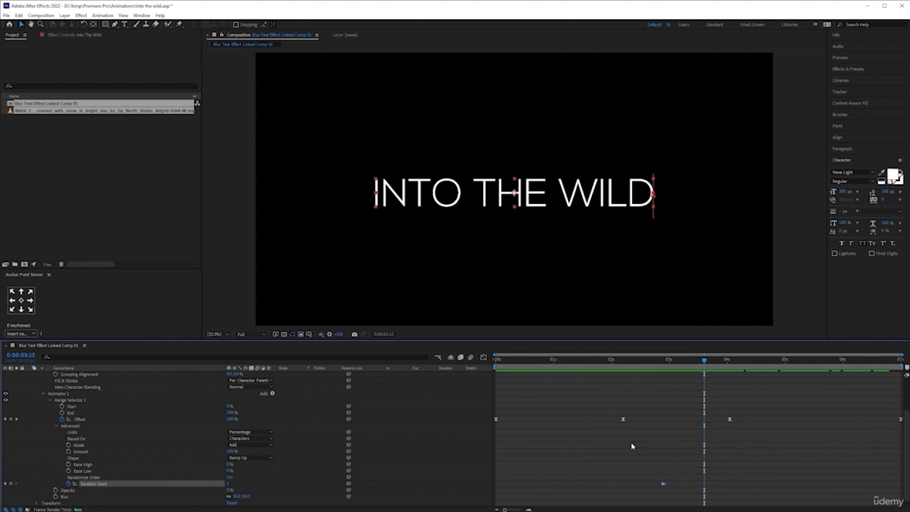
Step: Save the project and play the title animation from the start
{"action": "key", "text": "ctrl+s"}
{"action": "key", "text": "Home"}
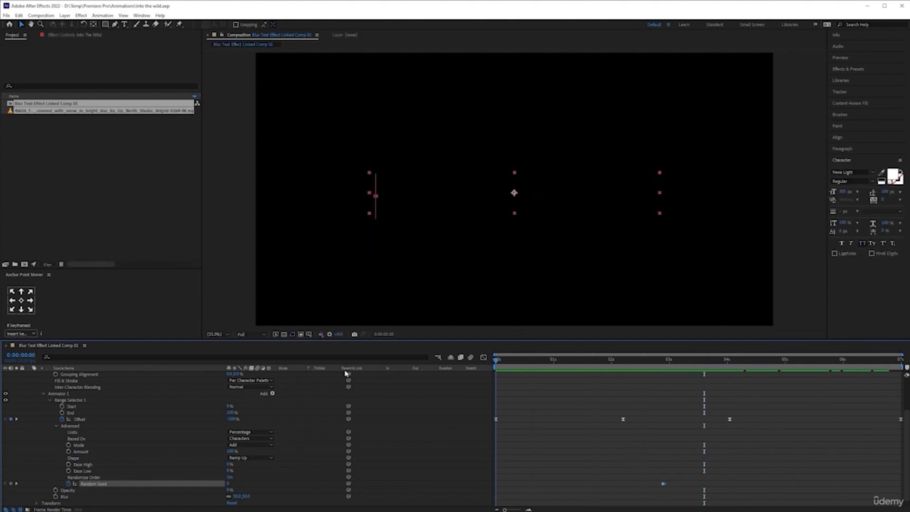
{"action": "key", "text": "space"}
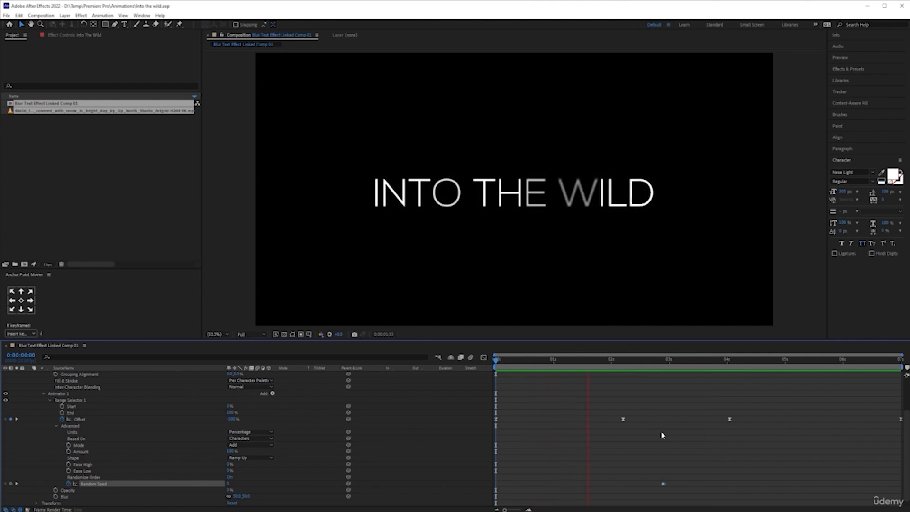
{"action": "key", "text": "space"}
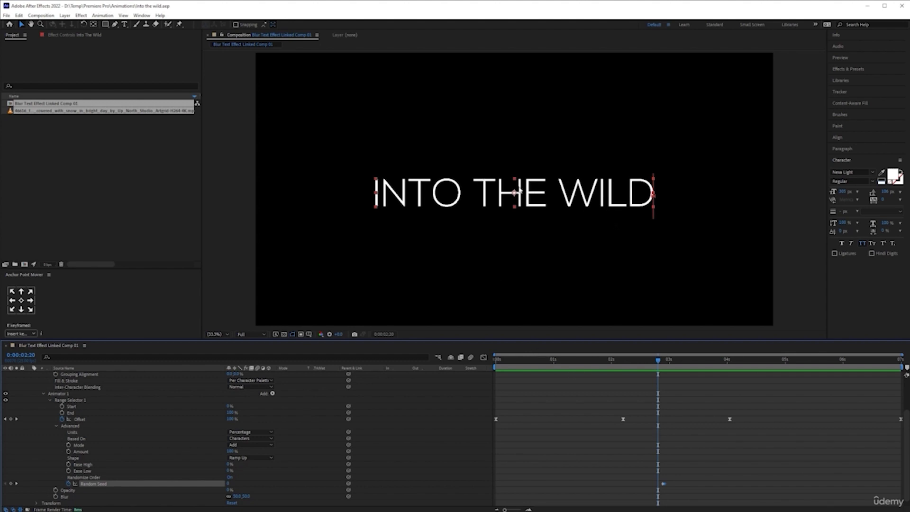
Step: Collapse the Into The Wild layer's properties and add a Scale keyframe to it at 0:00:00:00
{"action": "scroll", "coordinate": [57, 428], "scroll_direction": "up", "scroll_amount": 3}
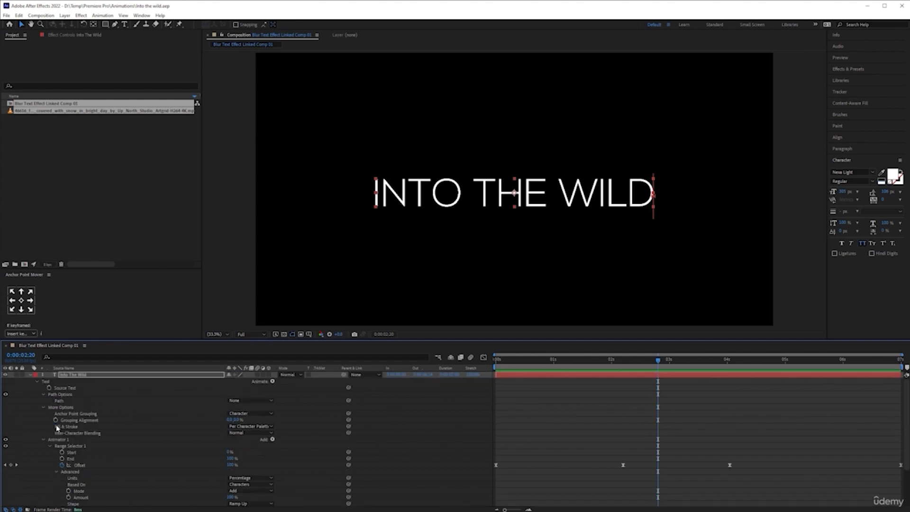
{"action": "left_click", "coordinate": [29, 375]}
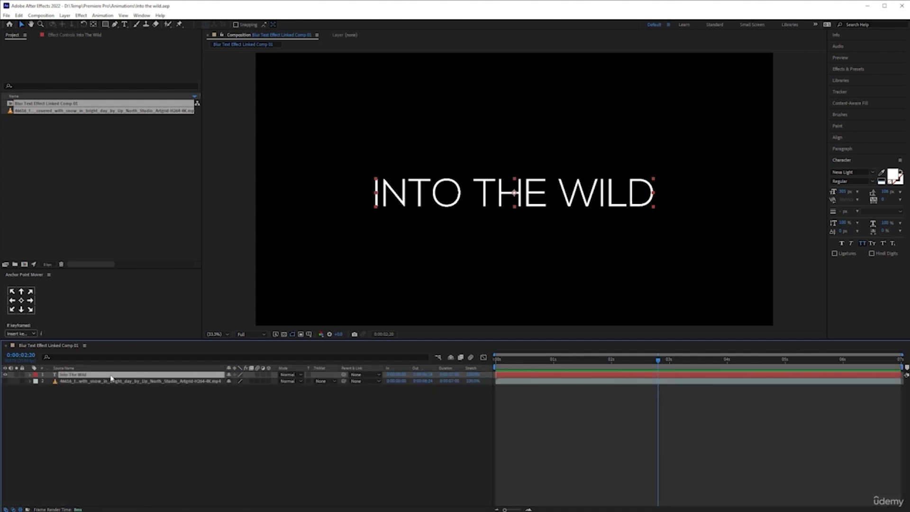
{"action": "key", "text": "s"}
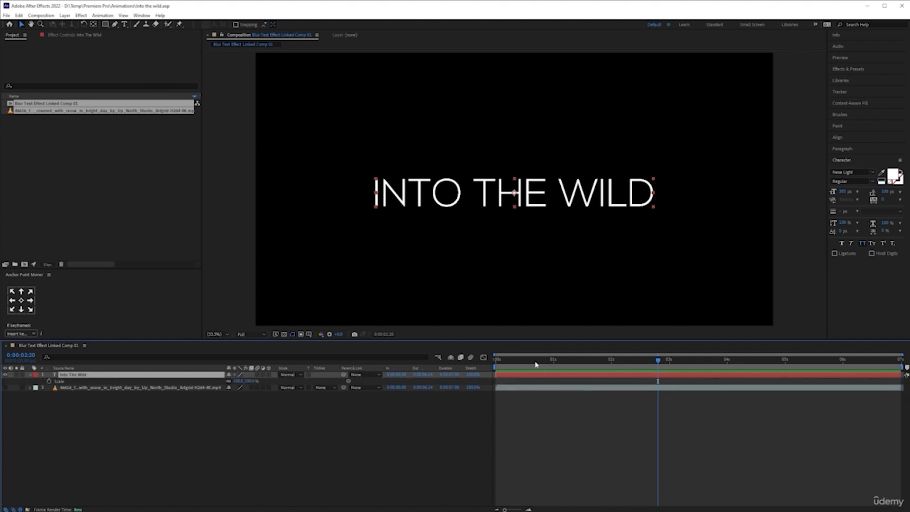
{"action": "key", "text": "Home"}
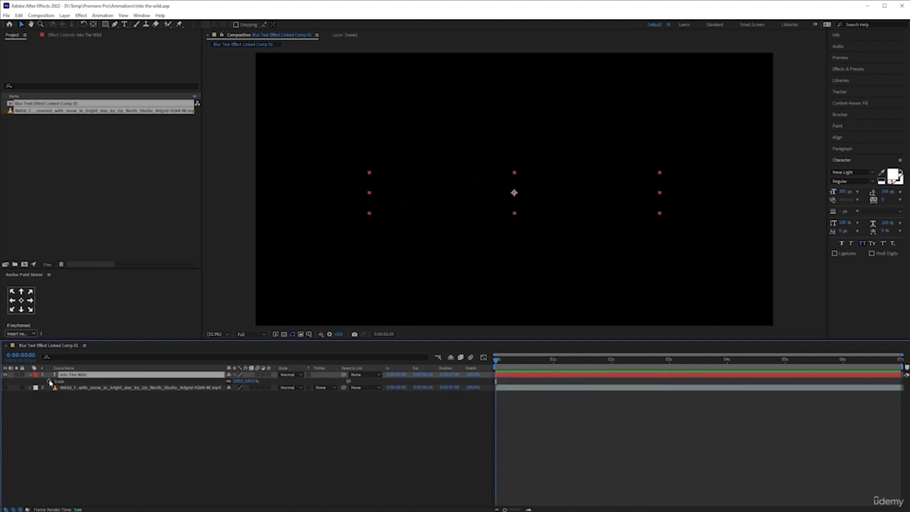
{"action": "left_click", "coordinate": [50, 382]}
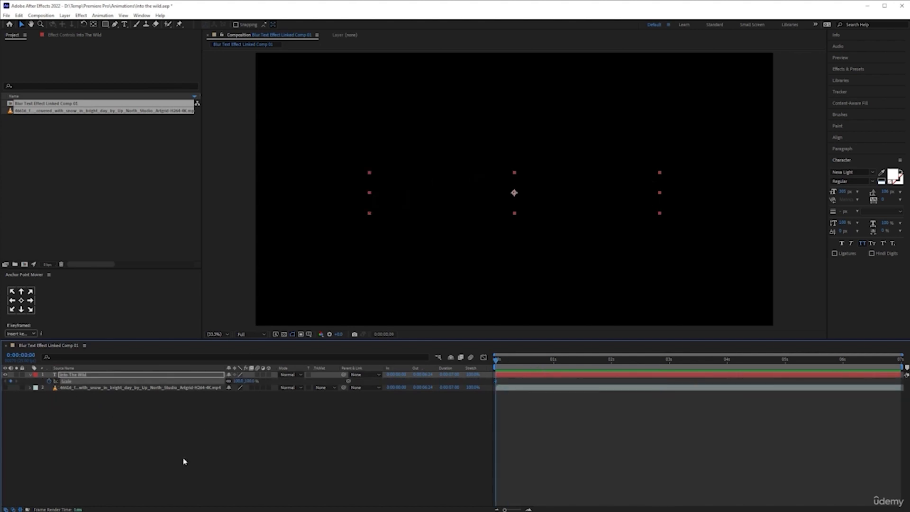
Step: Set the title's Scale to 110% at the composition's last frame and play it from the start
{"action": "left_click", "coordinate": [629, 361]}
{"action": "key", "text": "End"}
{"action": "left_click", "coordinate": [239, 382]}
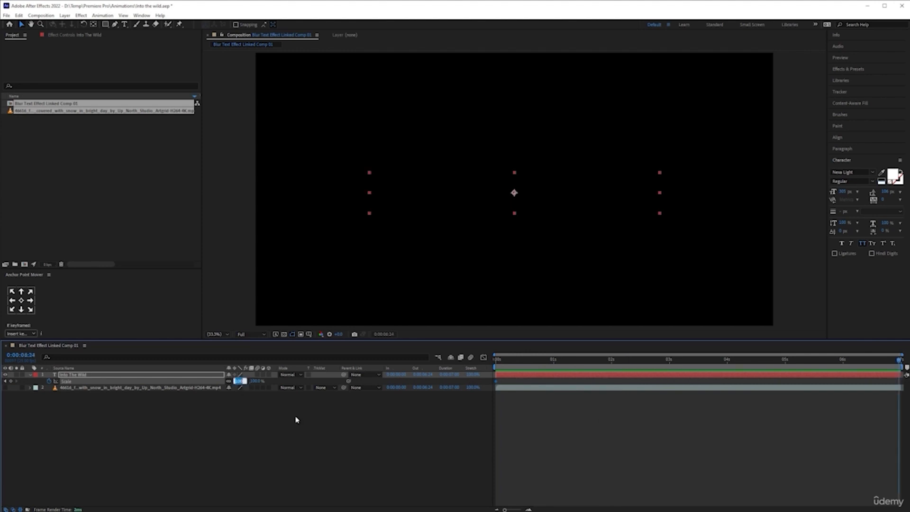
{"action": "type", "text": "110"}
{"action": "key", "text": "Return"}
{"action": "key", "text": "Home"}
{"action": "key", "text": "space"}
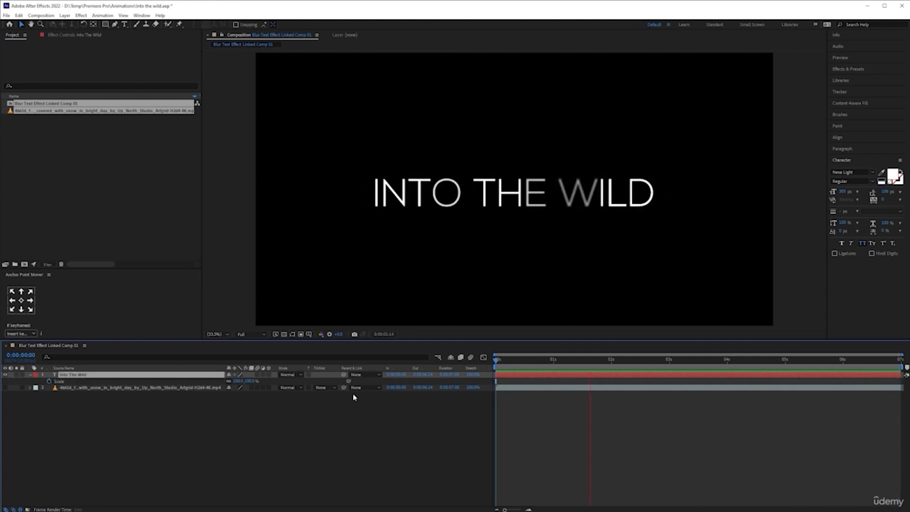
Step: Stop the preview at 0:00:01:11, switch to Premiere Pro, and add the Left 1-Line Basic Title 2 with its Tracking at 84
{"action": "left_click", "coordinate": [555, 412]}
{"action": "left_click", "coordinate": [579, 360]}
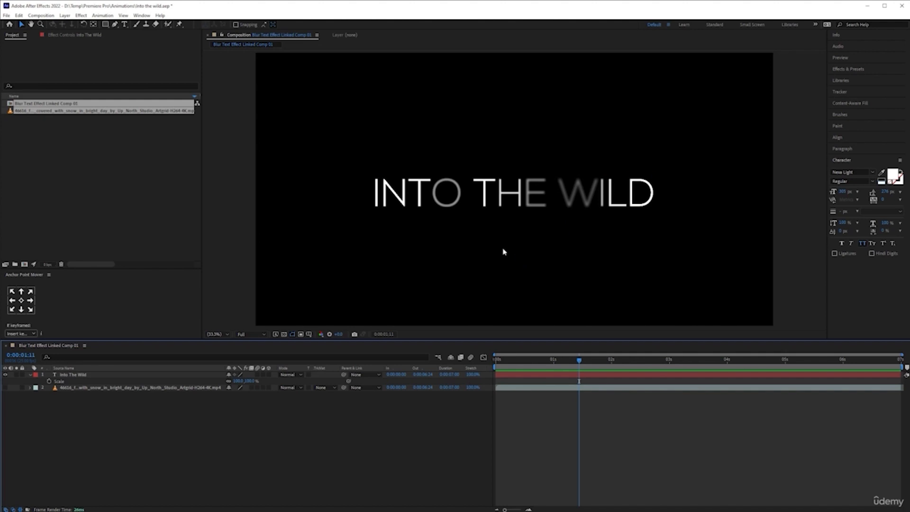
{"action": "key", "text": "alt+Tab"}
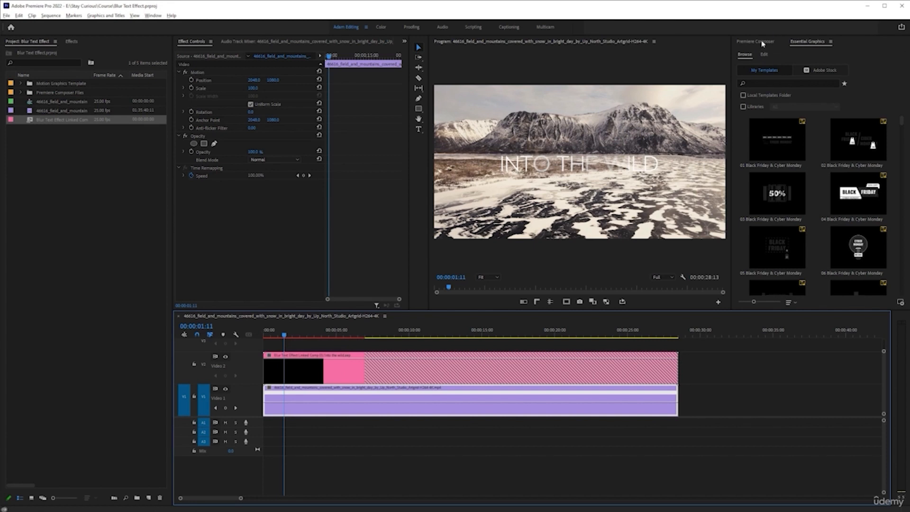
{"action": "left_click", "coordinate": [761, 42]}
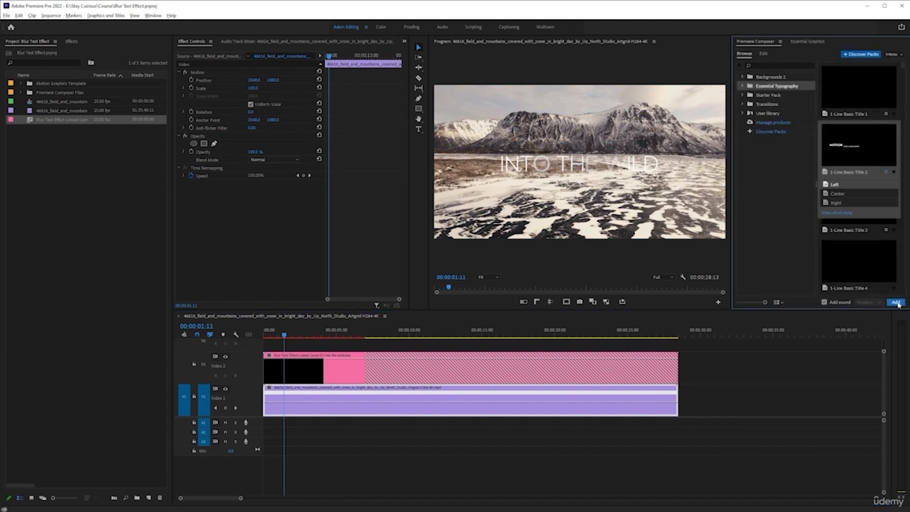
{"action": "left_click", "coordinate": [896, 302]}
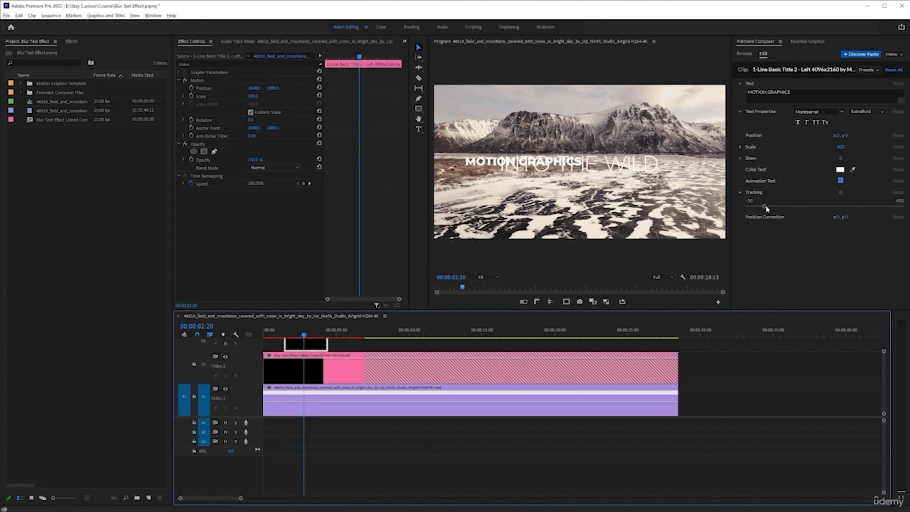
{"action": "left_click_drag", "start_coordinate": [764, 206], "coordinate": [794, 206]}
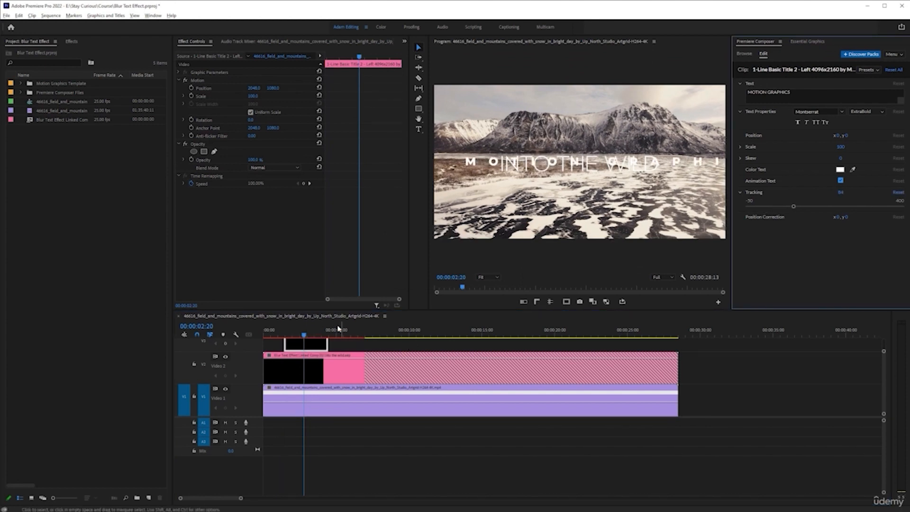
Step: Disable the Blur Text Effect Linked Comp clip and reduce the MOTION GRAPHICS title's Tracking to 43
{"action": "left_click", "coordinate": [325, 368]}
{"action": "key", "text": "shift+e"}
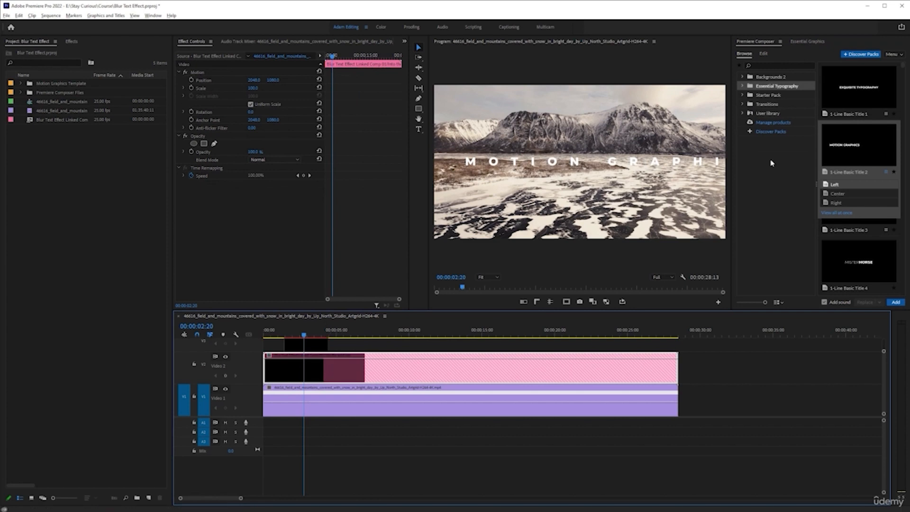
{"action": "left_click", "coordinate": [835, 185]}
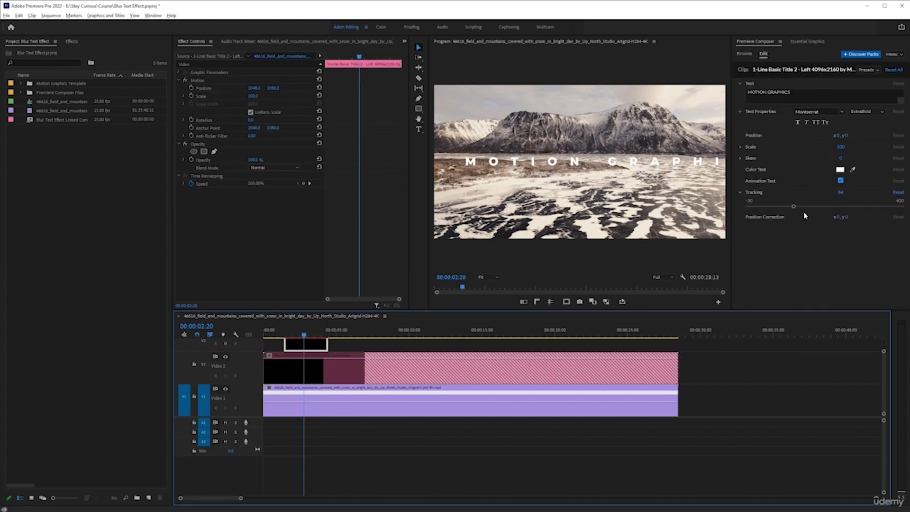
{"action": "left_click_drag", "start_coordinate": [793, 207], "coordinate": [781, 211]}
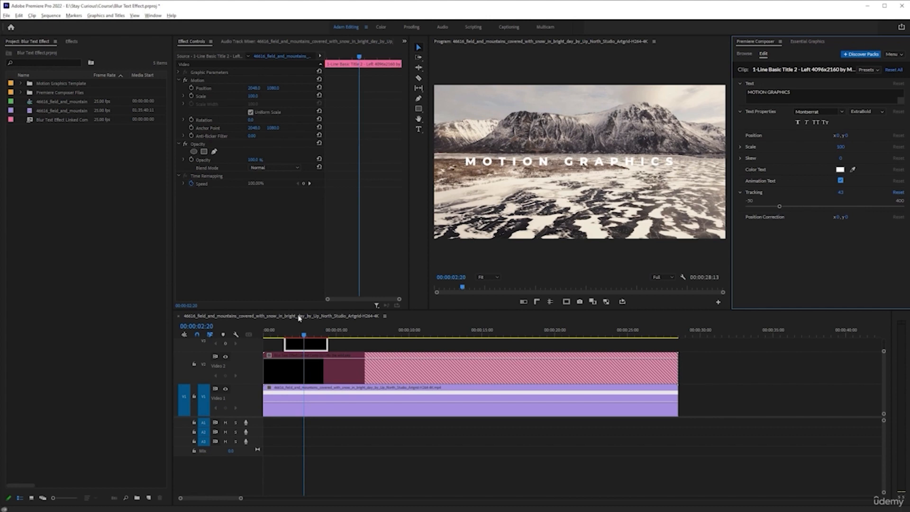
Step: Delete the MOTION GRAPHICS title clip from the sequence, undo the last edit and return to After Effects
{"action": "left_click_drag", "start_coordinate": [344, 347], "coordinate": [276, 343]}
{"action": "key", "text": "Delete"}
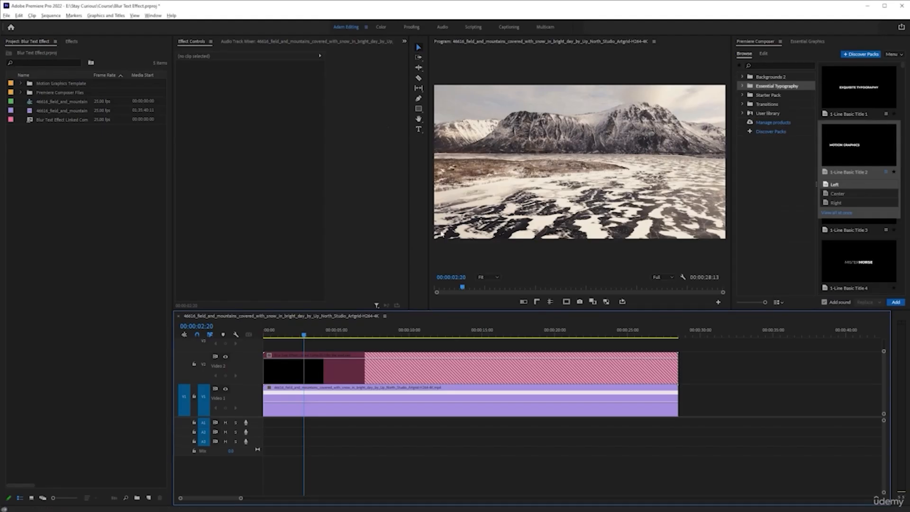
{"action": "key", "text": "ctrl+z"}
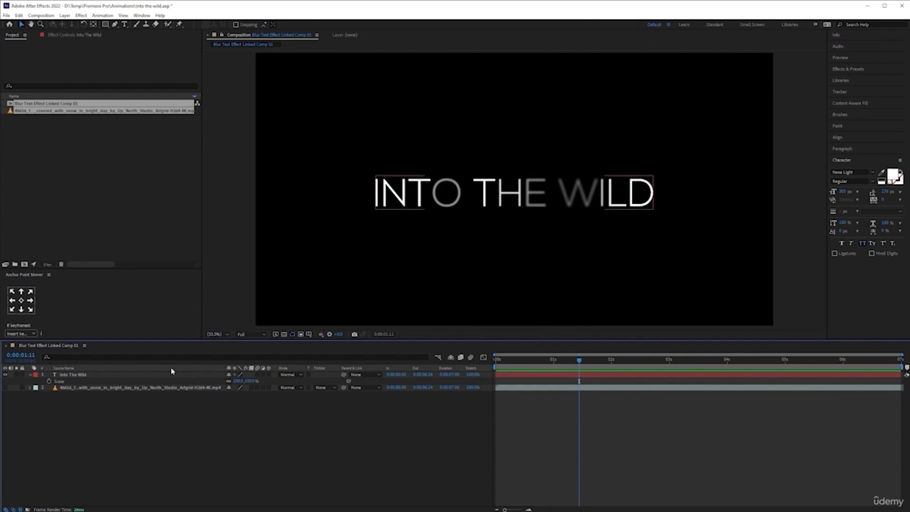
Step: Expand the Into The Wild text layer and add a Tracking animator to it
{"action": "key", "text": "s"}
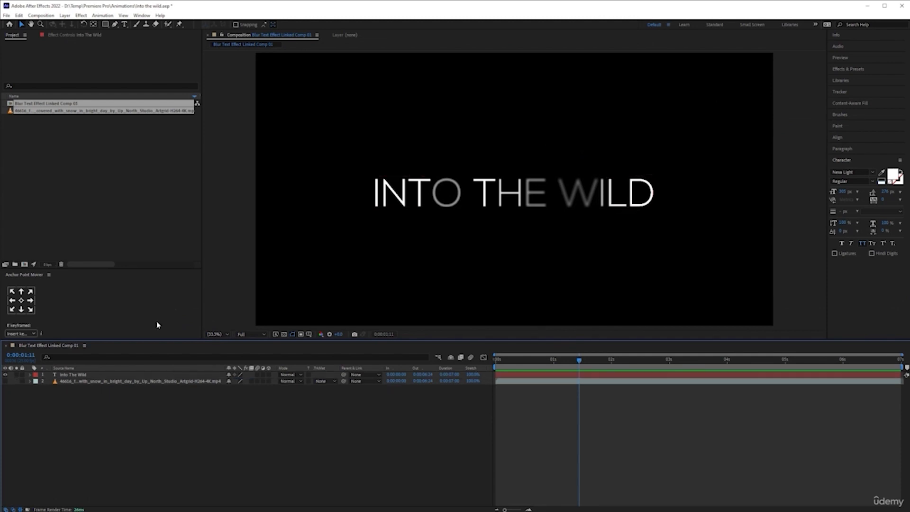
{"action": "left_click", "coordinate": [30, 375]}
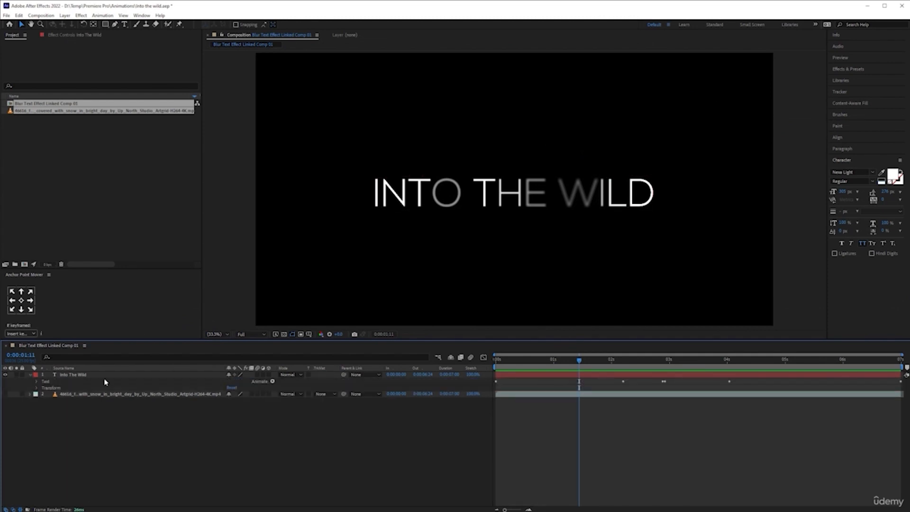
{"action": "left_click", "coordinate": [272, 382]}
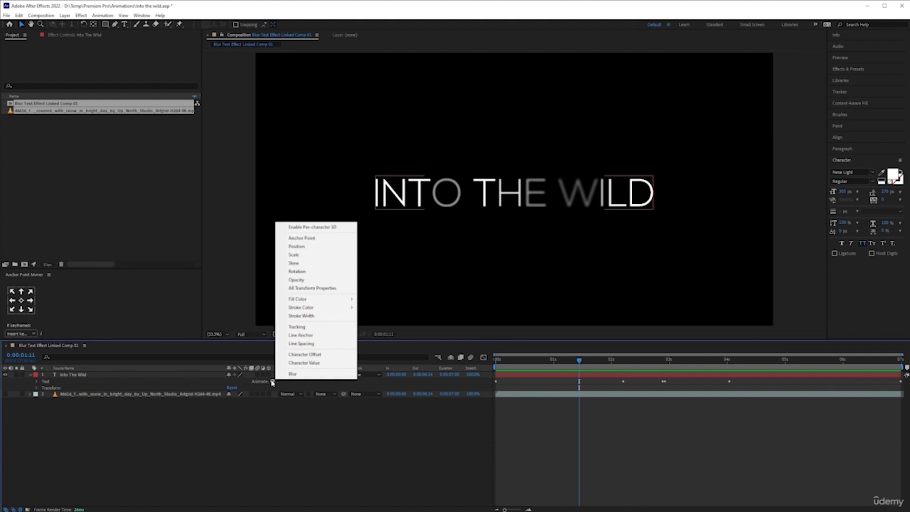
{"action": "left_click", "coordinate": [302, 328]}
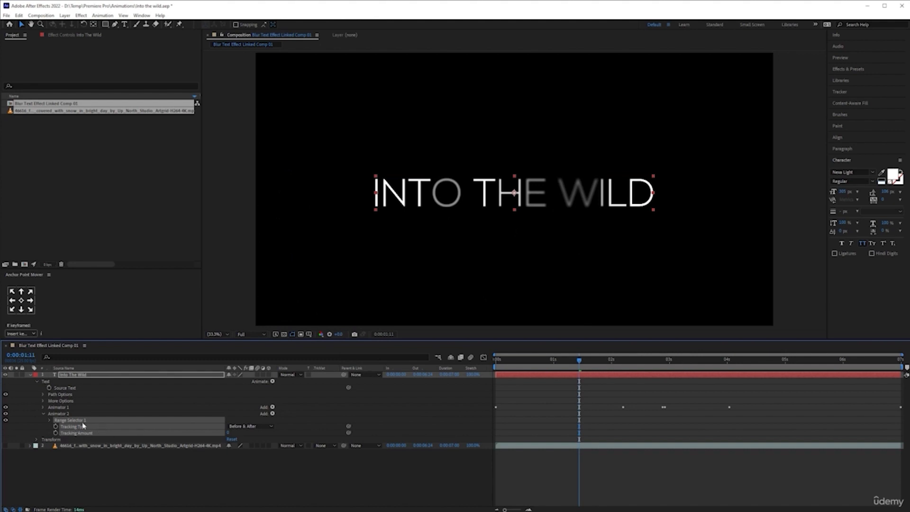
Step: Enable keyframing for the title's Tracking Amount and move its first keyframe to 0:00:00:00
{"action": "left_click", "coordinate": [542, 394]}
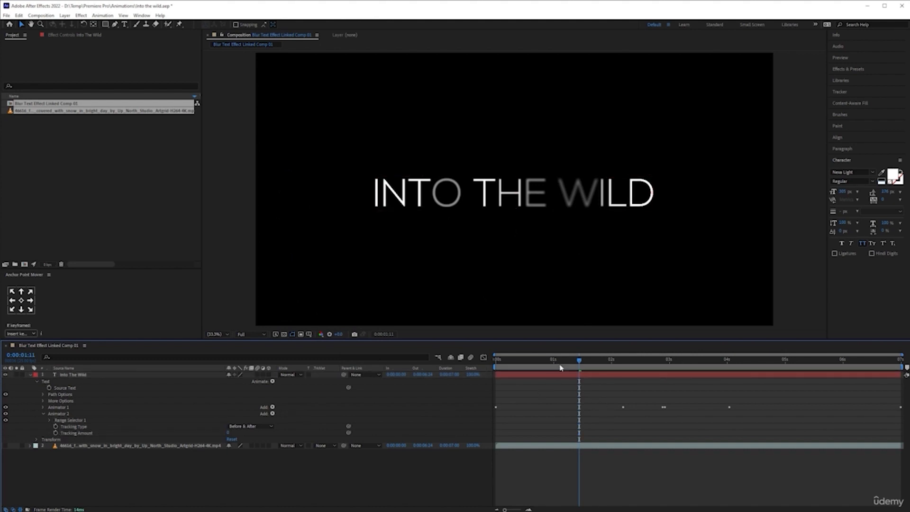
{"action": "left_click", "coordinate": [56, 433]}
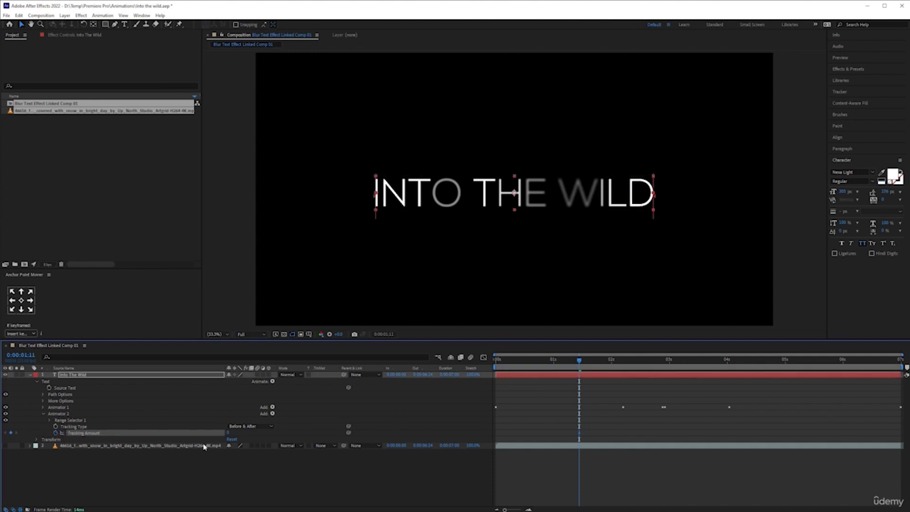
{"action": "left_click_drag", "start_coordinate": [579, 434], "coordinate": [517, 433]}
Step: Keyframe the Tracking Amount at 20 at 0:00:02:12 and move that keyframe to the end of the composition
{"action": "left_click", "coordinate": [638, 364]}
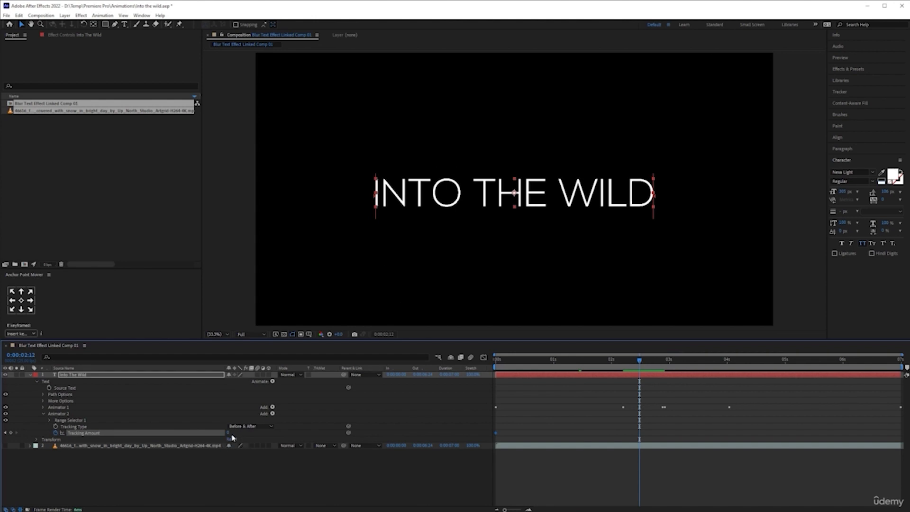
{"action": "left_click_drag", "start_coordinate": [229, 435], "coordinate": [239, 432]}
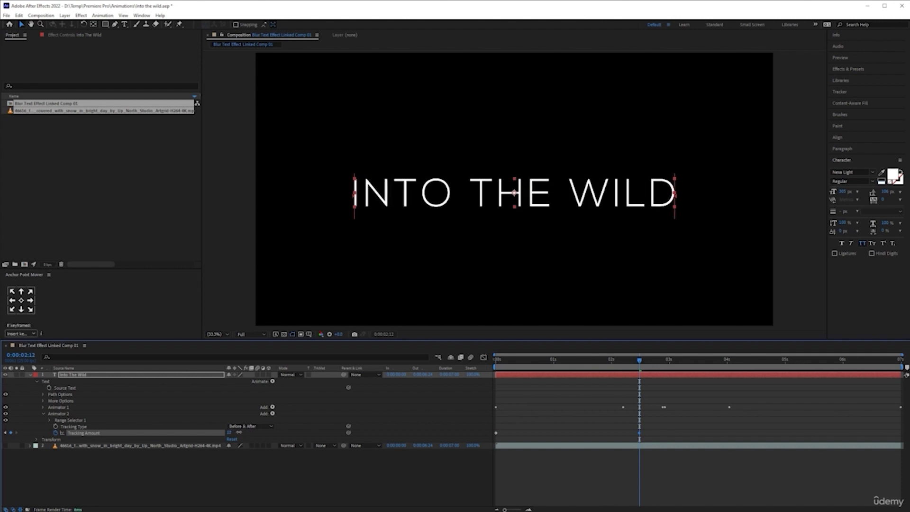
{"action": "left_click", "coordinate": [232, 433]}
{"action": "type", "text": "20"}
{"action": "key", "text": "Return"}
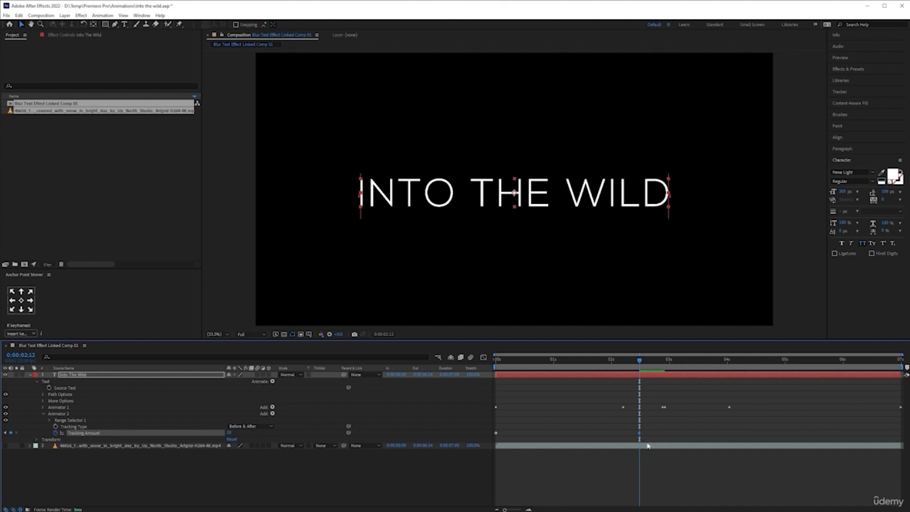
{"action": "left_click_drag", "start_coordinate": [640, 433], "coordinate": [903, 436]}
Step: Play the title from the start to review the letter spacing widening during the blur reveal and exit
{"action": "key", "text": "Home"}
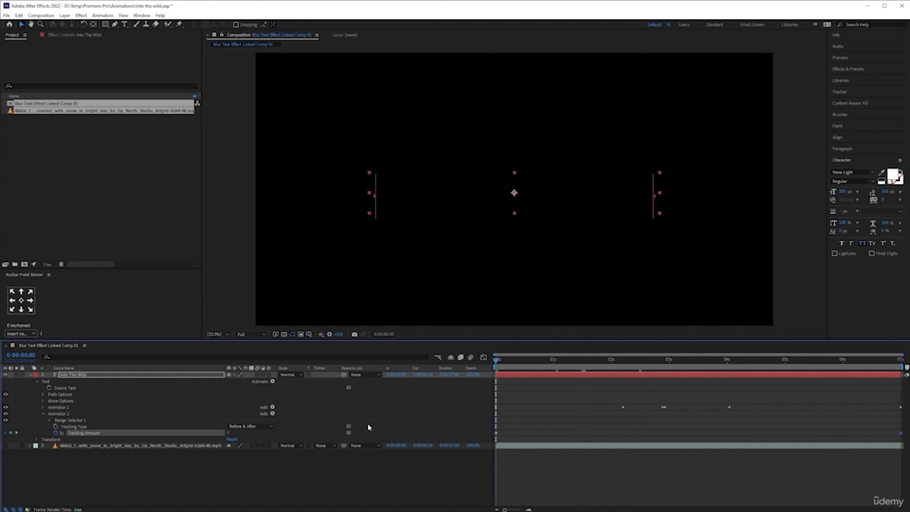
{"action": "left_click", "coordinate": [530, 477]}
{"action": "key", "text": "space"}
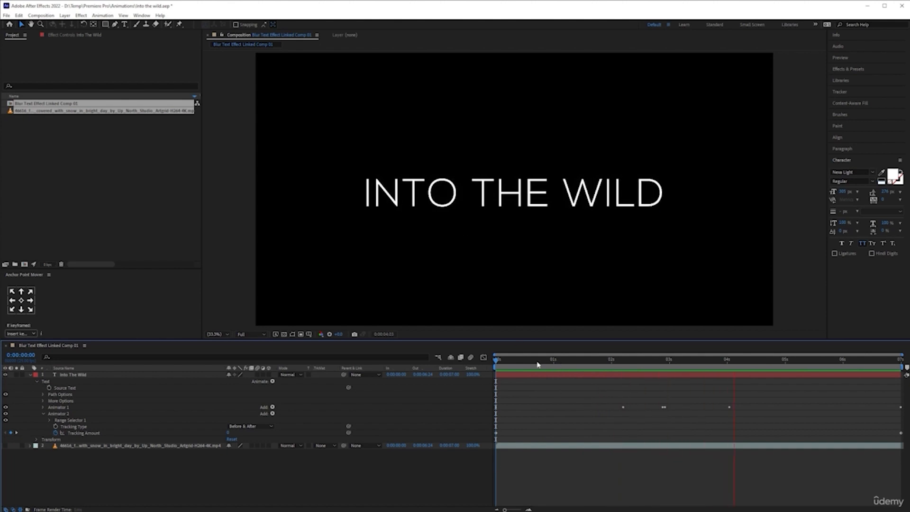
{"action": "left_click", "coordinate": [501, 361]}
{"action": "key", "text": "space"}
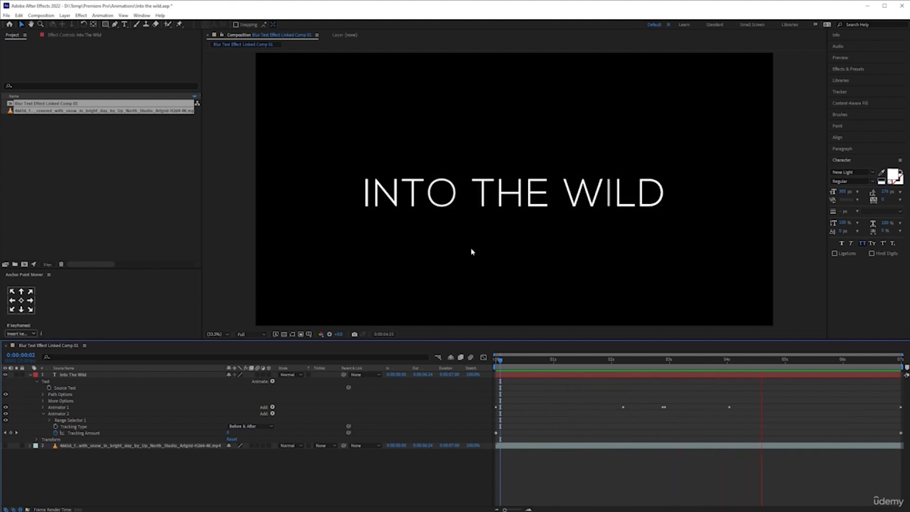
{"action": "key", "text": "space"}
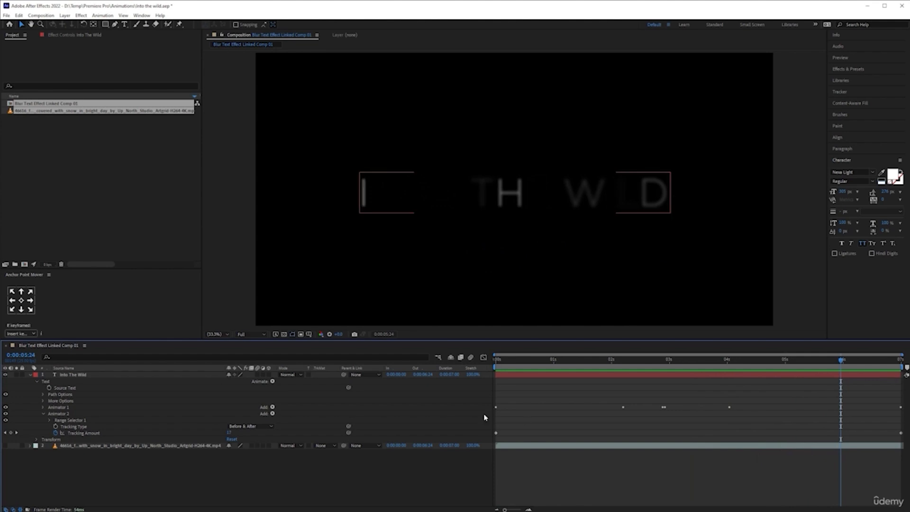
Step: Show only the Into The Wild layer's Scale property and preview the tracking animation again from the start
{"action": "left_click", "coordinate": [114, 376]}
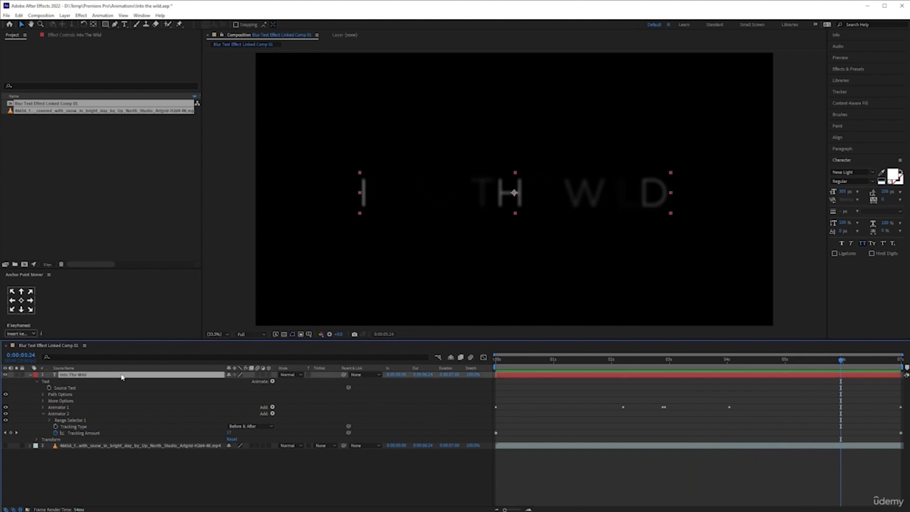
{"action": "key", "text": "s"}
{"action": "key", "text": "Home"}
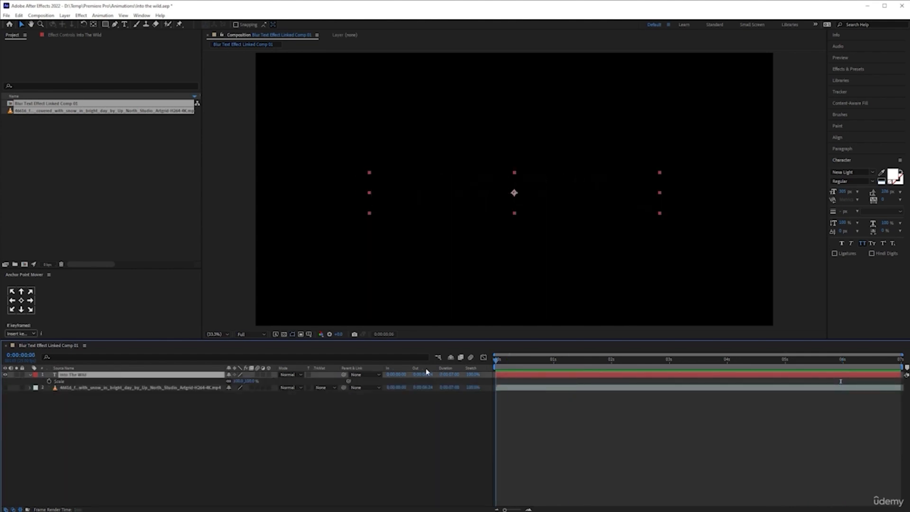
{"action": "left_click_drag", "start_coordinate": [496, 361], "coordinate": [483, 443]}
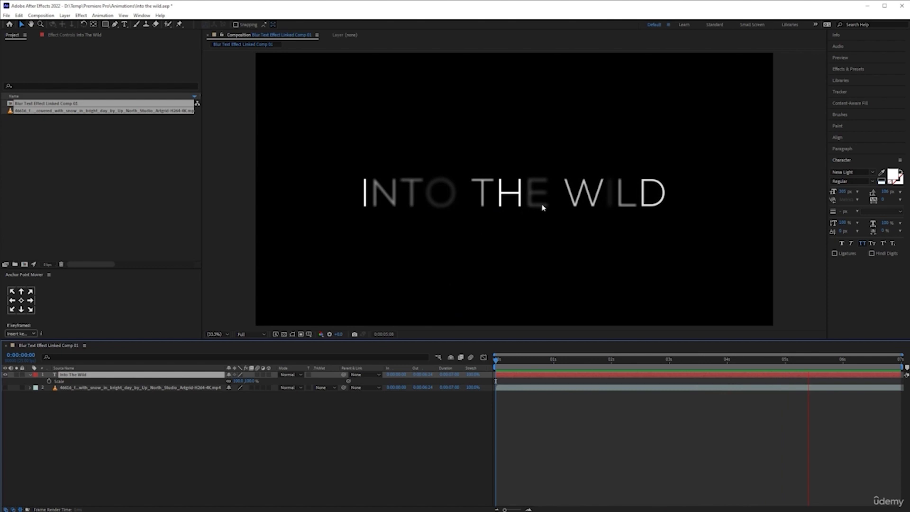
{"action": "key", "text": "space"}
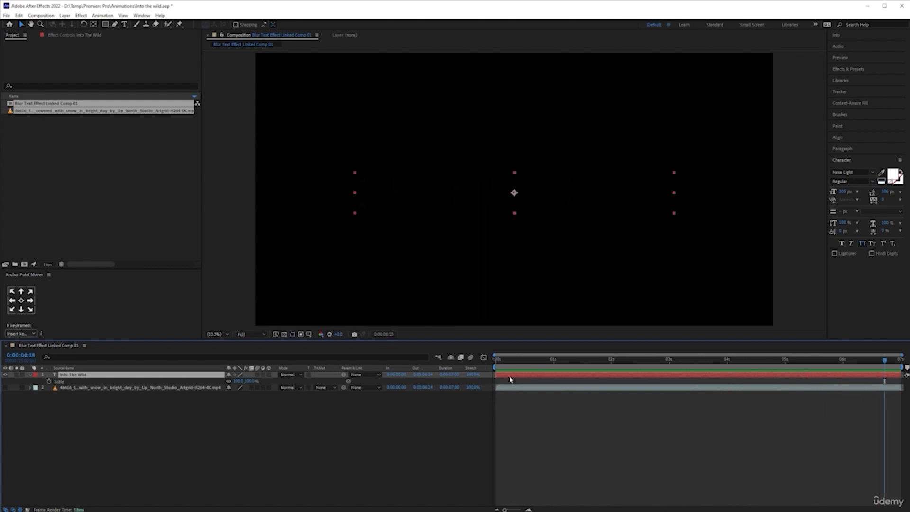
Step: Reveal the title layer's keyframed properties, scrub through the blur reveal, and save the project
{"action": "key", "text": "u"}
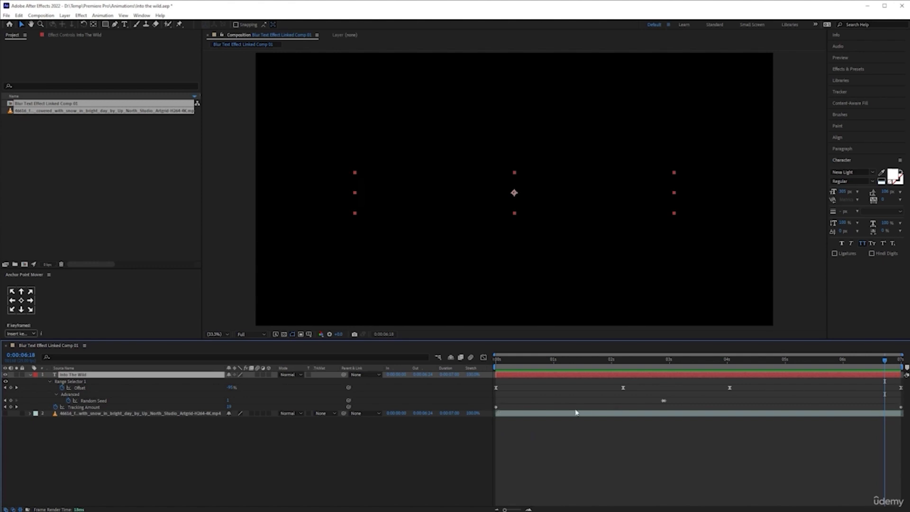
{"action": "key", "text": "space"}
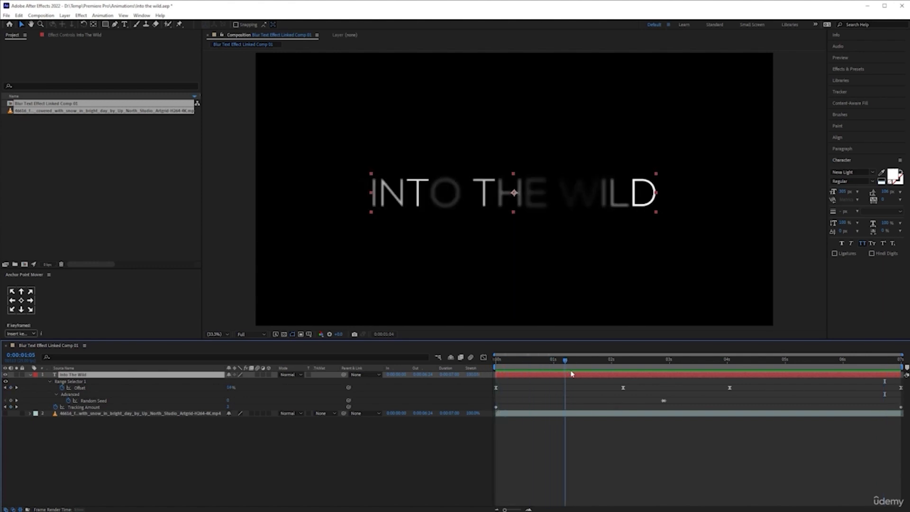
{"action": "left_click_drag", "start_coordinate": [638, 376], "coordinate": [515, 403]}
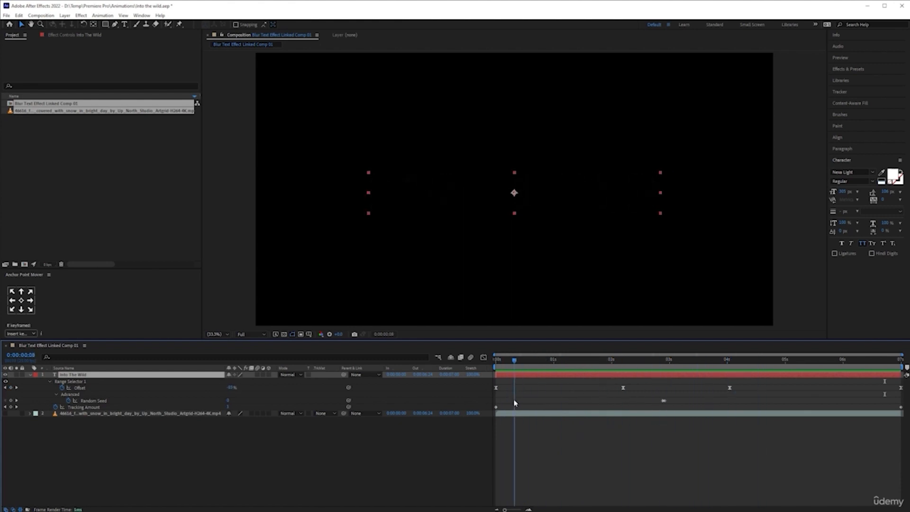
{"action": "key", "text": "ctrl+s"}
Step: At 0:00:02:23, collapse the title layer's properties and replace the Into The Wild text with "Let's go wild"
{"action": "left_click", "coordinate": [667, 354]}
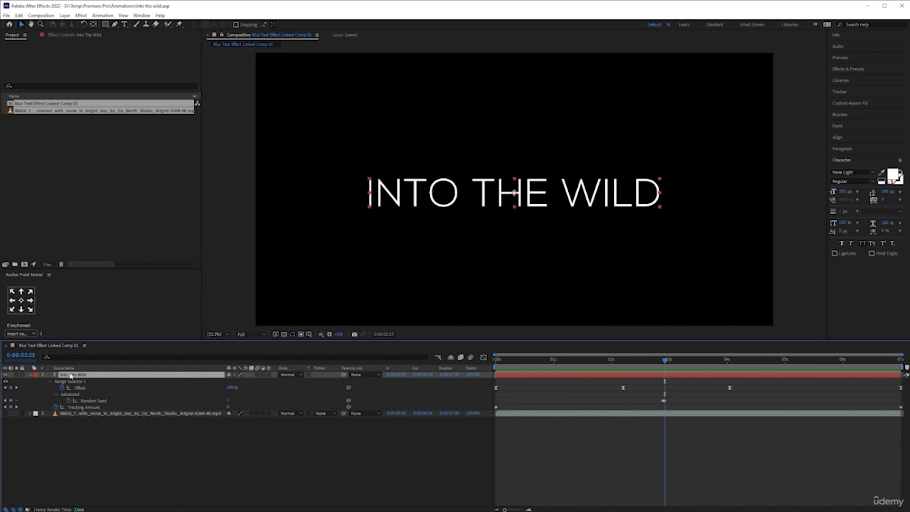
{"action": "left_click", "coordinate": [31, 375]}
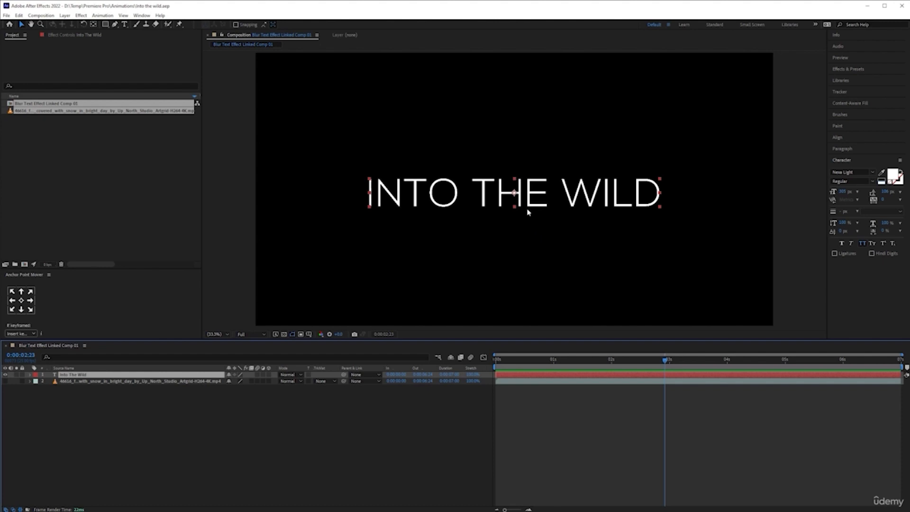
{"action": "double_click", "coordinate": [98, 377]}
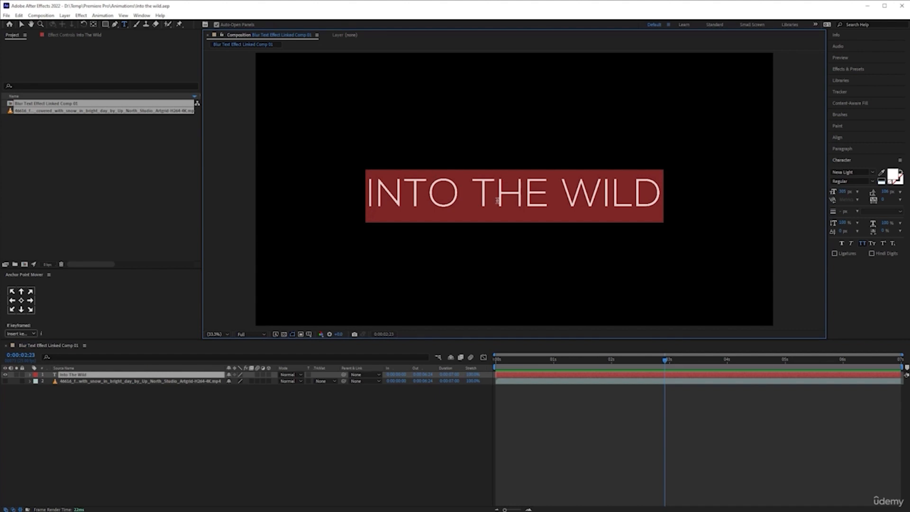
{"action": "type", "text": "L"}
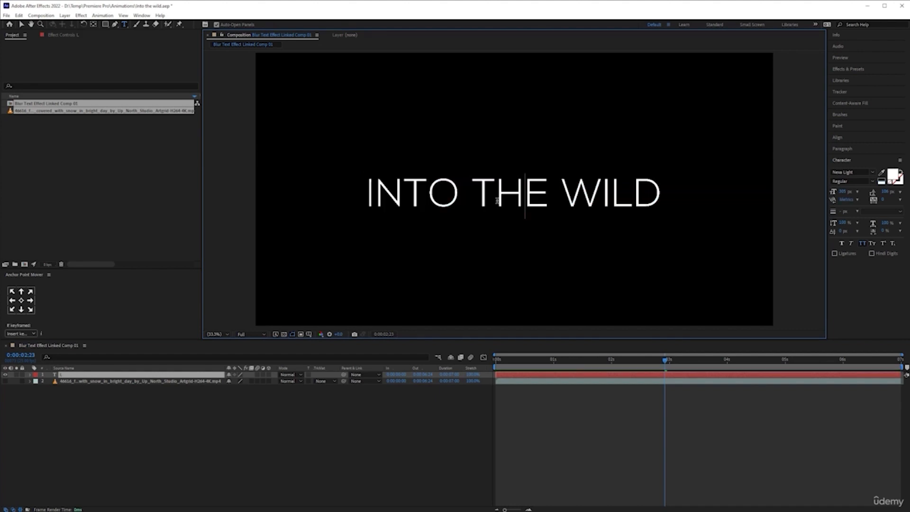
{"action": "type", "text": "ET's go wild"}
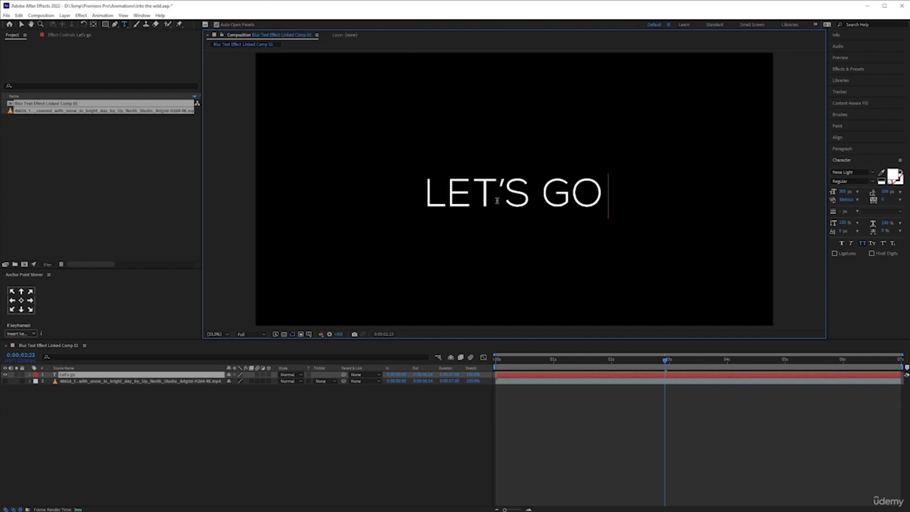
{"action": "left_click", "coordinate": [560, 405]}
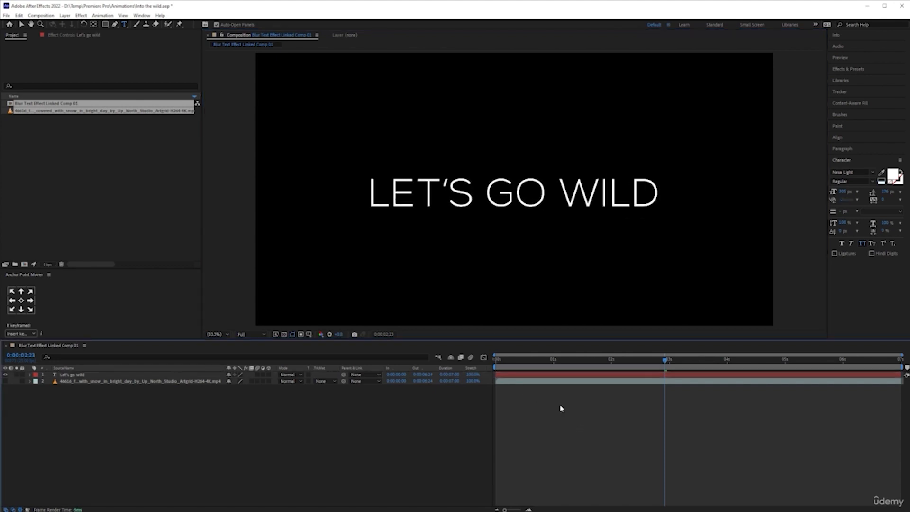
Step: Play the edited Let's go wild title from the start to check that it keeps the blur reveal animation
{"action": "left_click_drag", "start_coordinate": [541, 360], "coordinate": [277, 364]}
{"action": "key", "text": "space"}
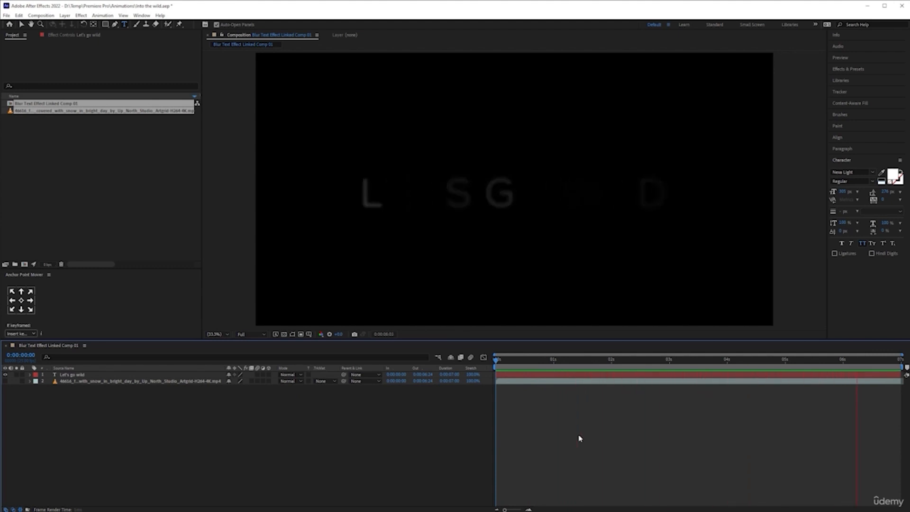
{"action": "key", "text": "space"}
Step: Undo the title's wording change, deselect the text layer, and save the project
{"action": "left_click", "coordinate": [712, 368]}
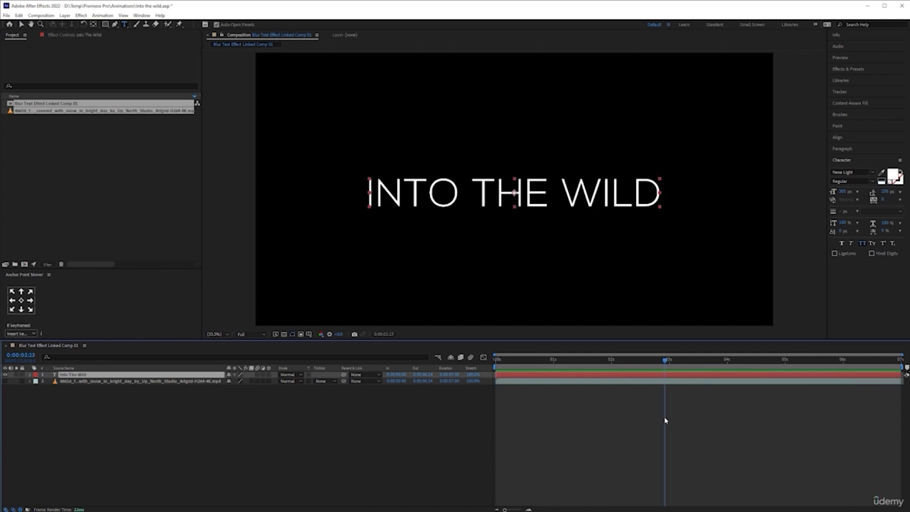
{"action": "left_click", "coordinate": [666, 421]}
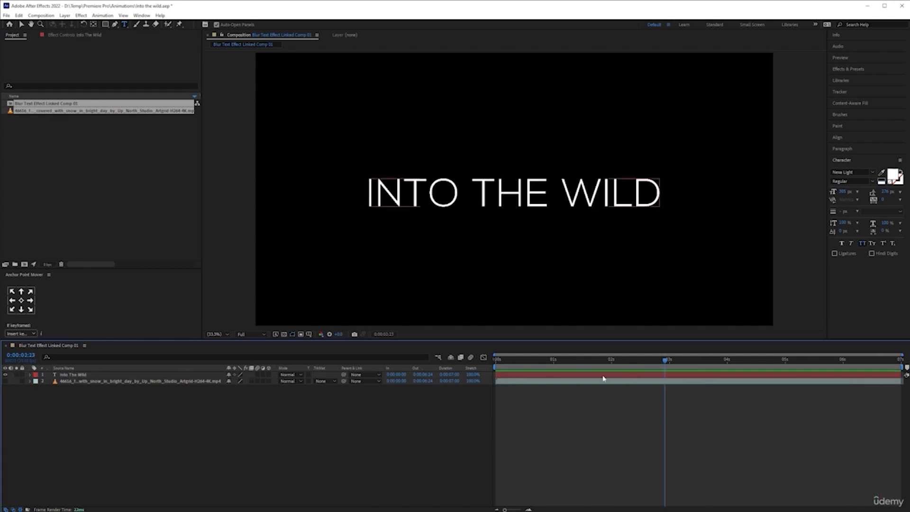
{"action": "key", "text": "ctrl+s"}
Step: Switch to Premiere Pro and delete the Motion Graphics title clip on the track above Video 2
{"action": "key", "text": "alt+Tab"}
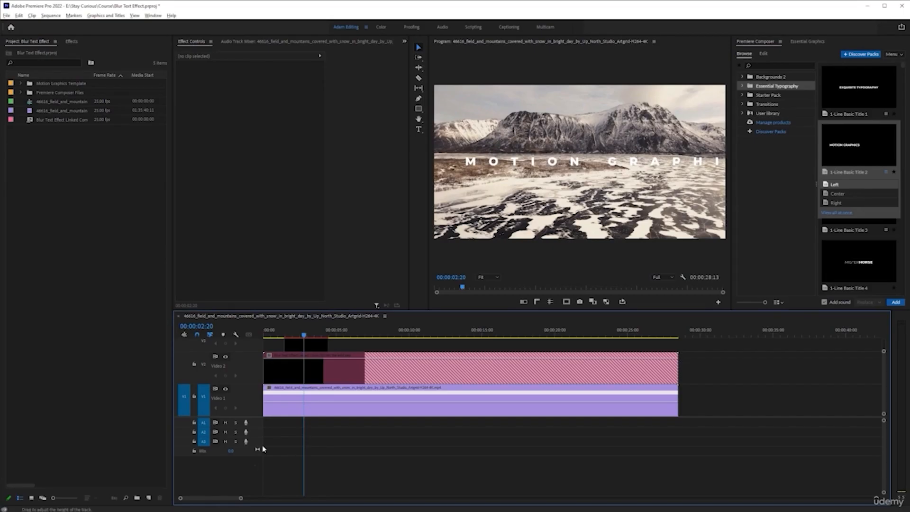
{"action": "mouse_move", "coordinate": [327, 345]}
{"action": "left_mouse_down"}
{"action": "mouse_move", "coordinate": [287, 345]}
{"action": "mouse_move", "coordinate": [337, 349]}
{"action": "left_mouse_up"}
{"action": "left_click", "coordinate": [323, 348]}
{"action": "key", "text": "Delete"}
Step: Trim the striped excess off the end of the linked comp clip on Video 2 and enable the clip
{"action": "left_click_drag", "start_coordinate": [679, 372], "coordinate": [366, 375]}
{"action": "left_click_drag", "start_coordinate": [288, 336], "coordinate": [98, 345]}
{"action": "left_click", "coordinate": [287, 370]}
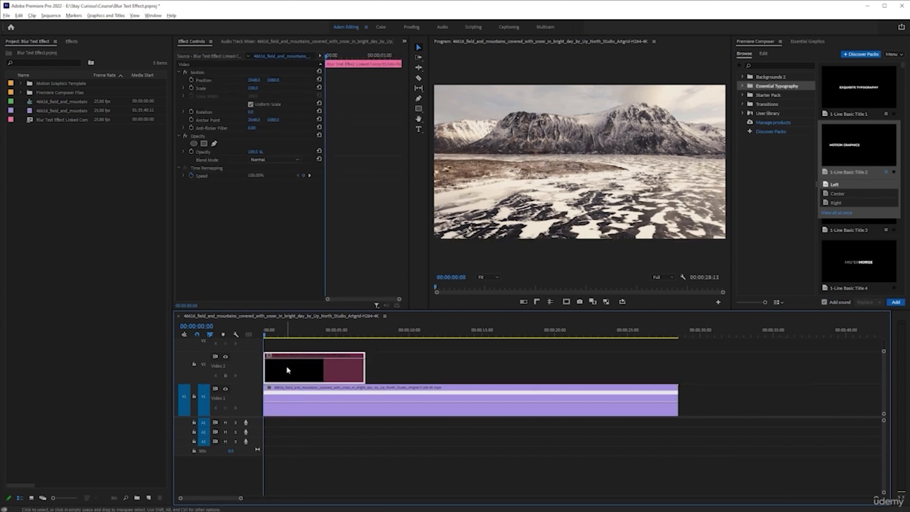
{"action": "key", "text": "shift+e"}
Step: Play the sequence from the start and check the linked title over the mountain footage at 00:00:04:15 and 00:00:03:11
{"action": "key", "text": "space"}
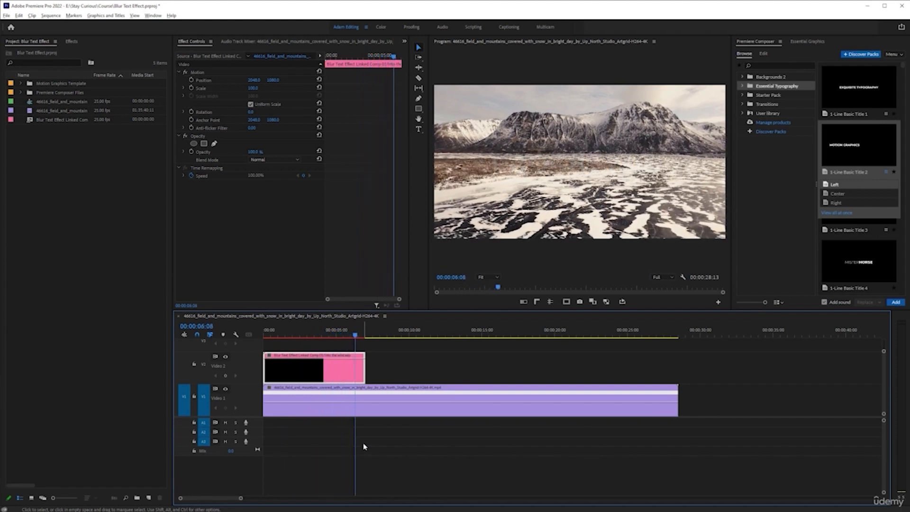
{"action": "left_click", "coordinate": [330, 332]}
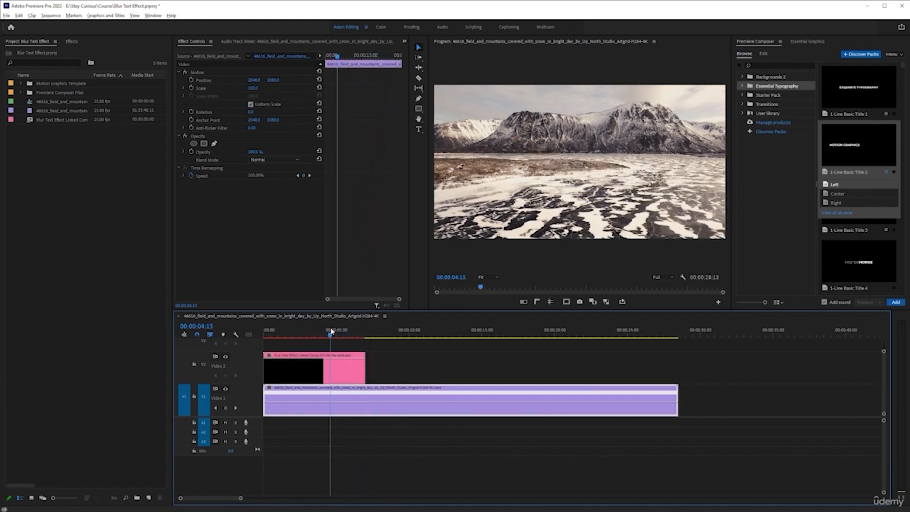
{"action": "left_click", "coordinate": [314, 337]}
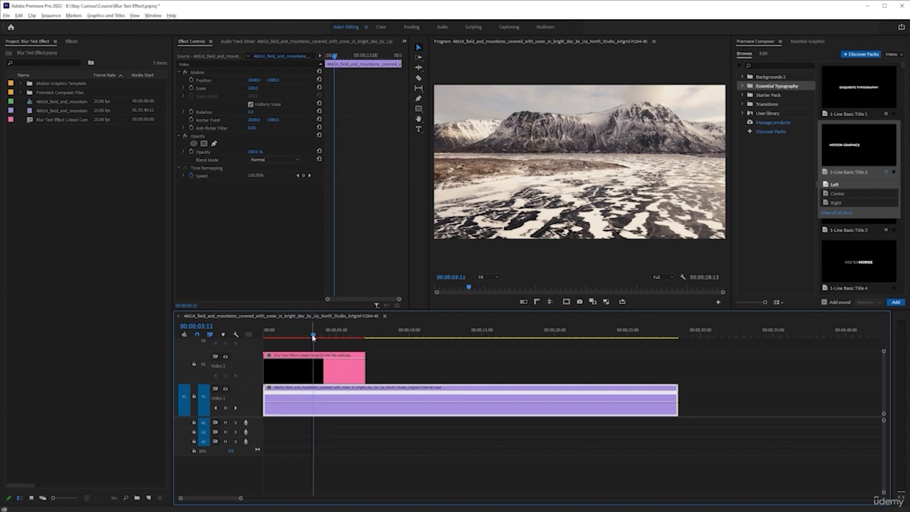